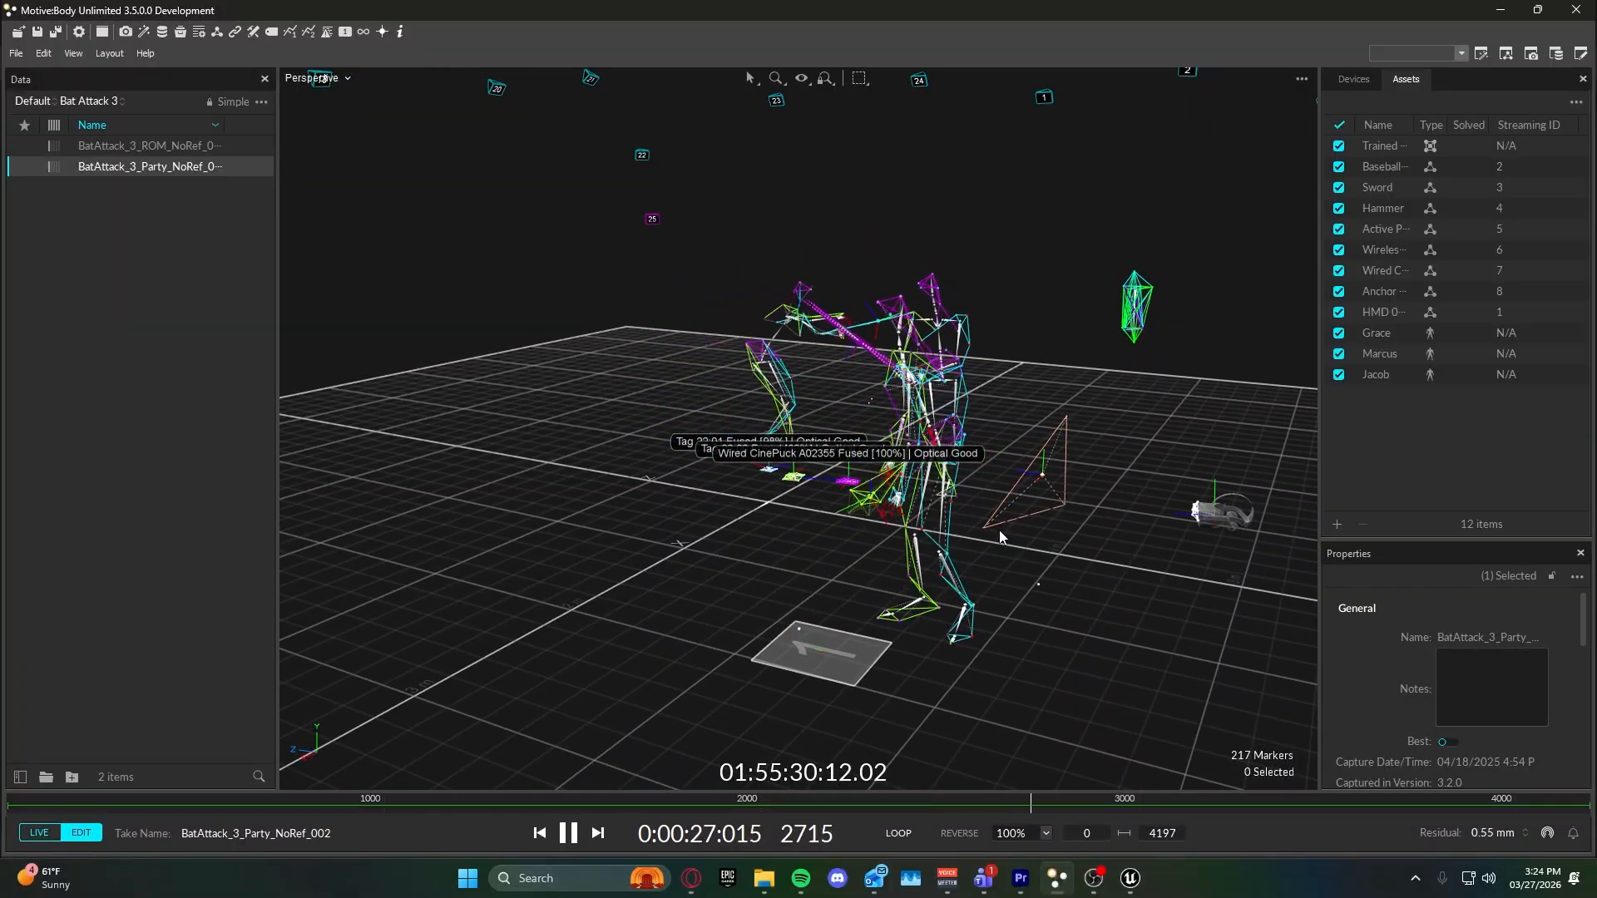
right_click_drag(1009, 549, 983, 553)
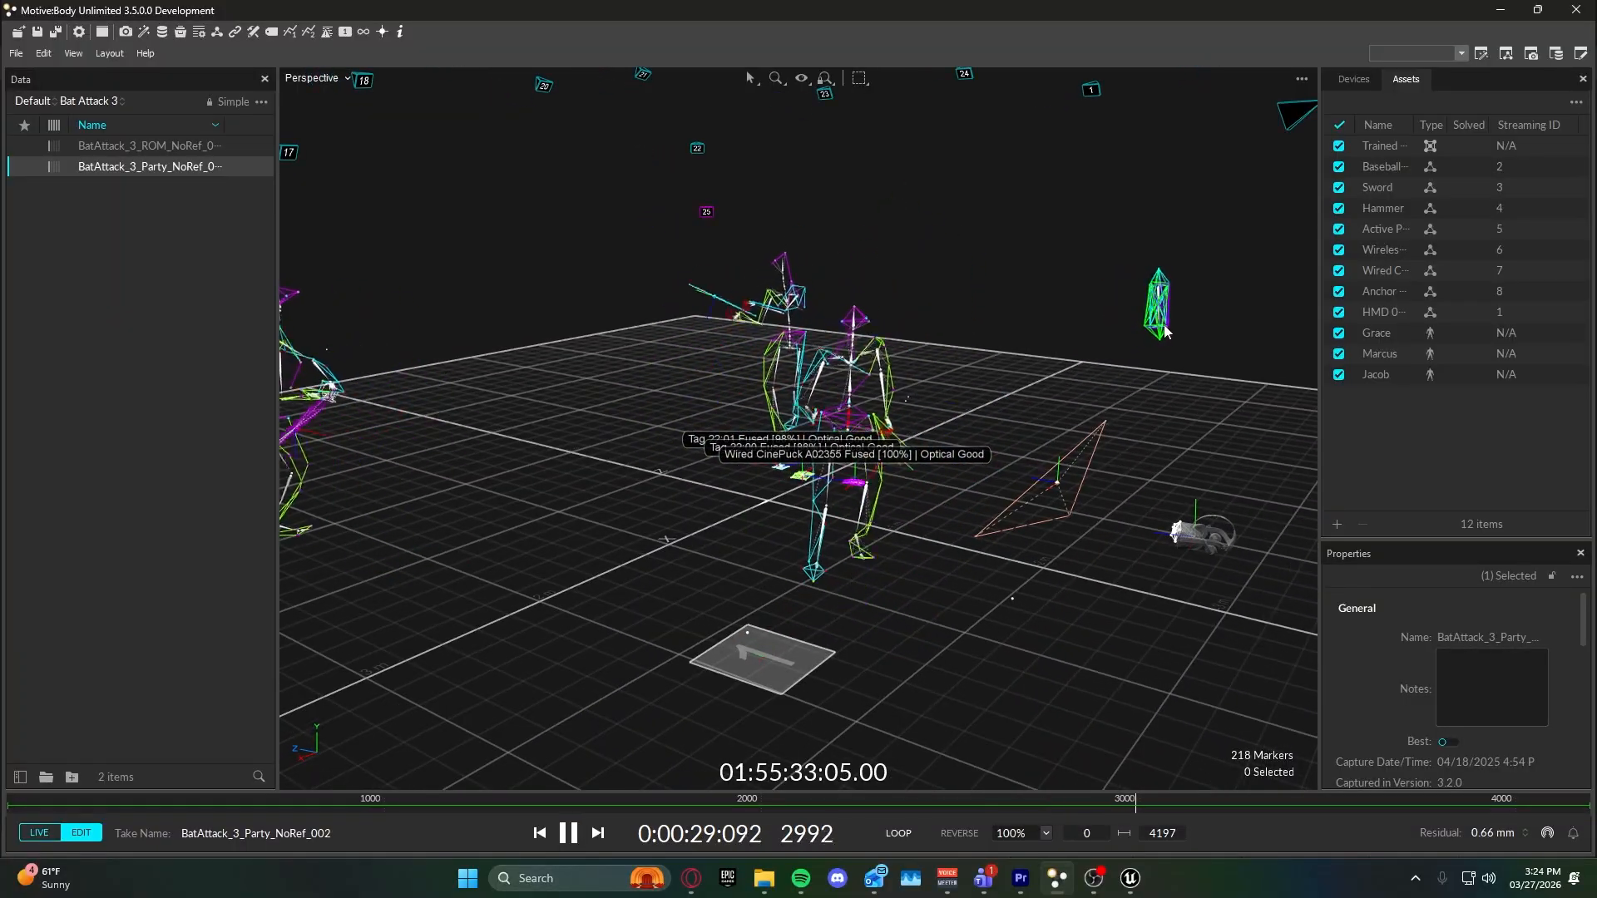
middle_click_drag(1113, 415, 1080, 425)
right_click_drag(1080, 425, 1052, 423)
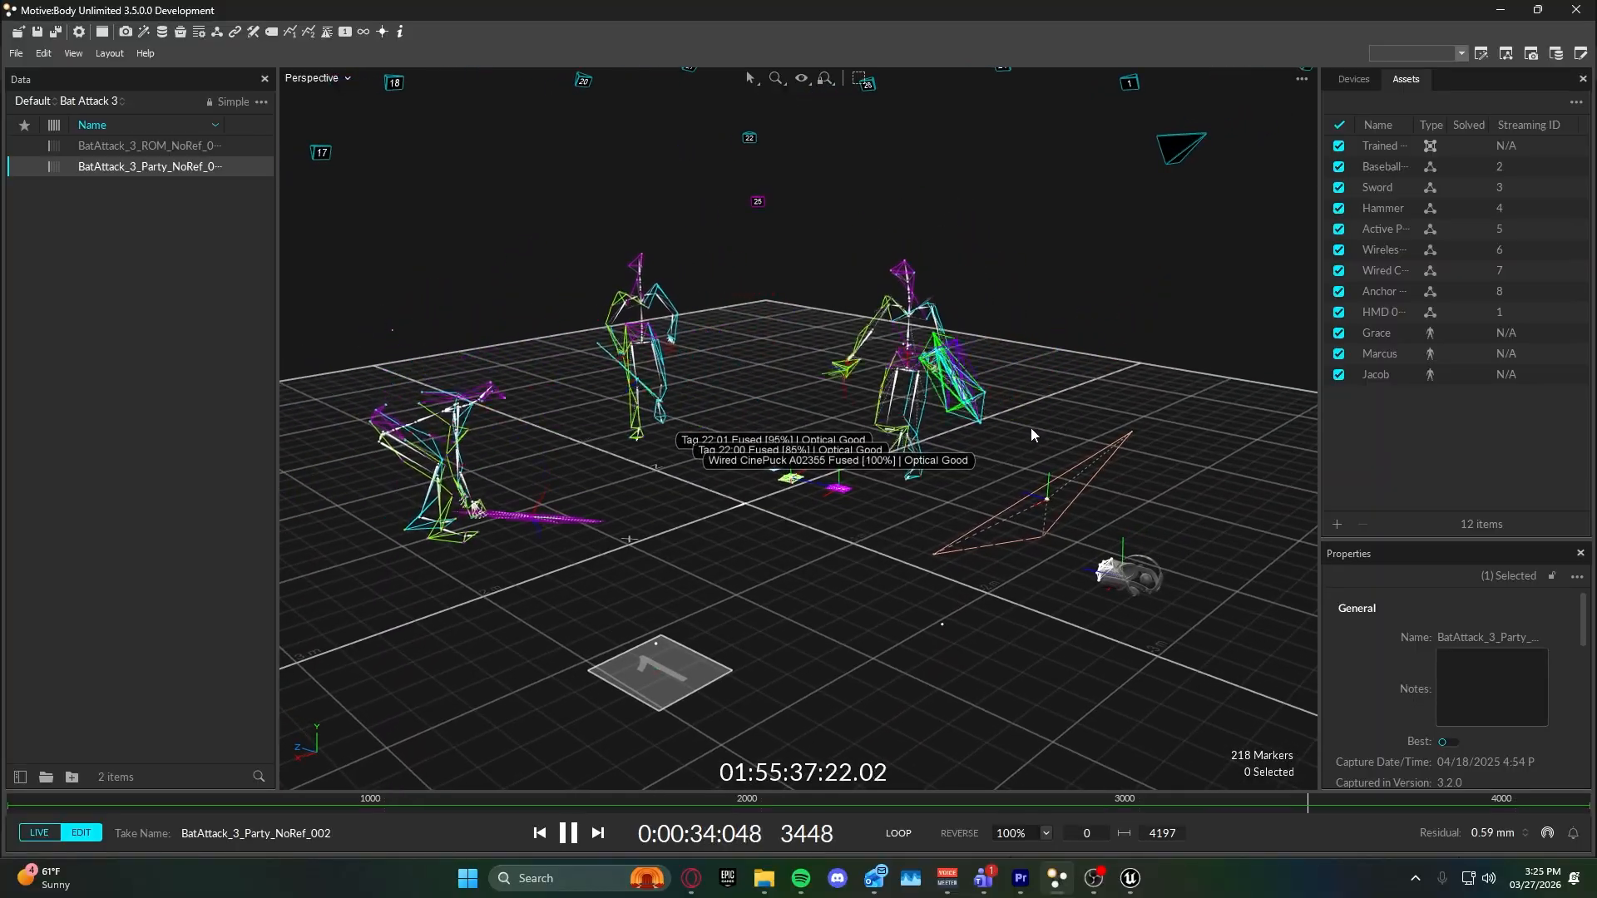
right_click_drag(930, 466, 984, 486)
Review the NatNet streaming settings, including the interface, streamed data types, bone naming convention and ports, and close the settings.
left_click(1548, 832)
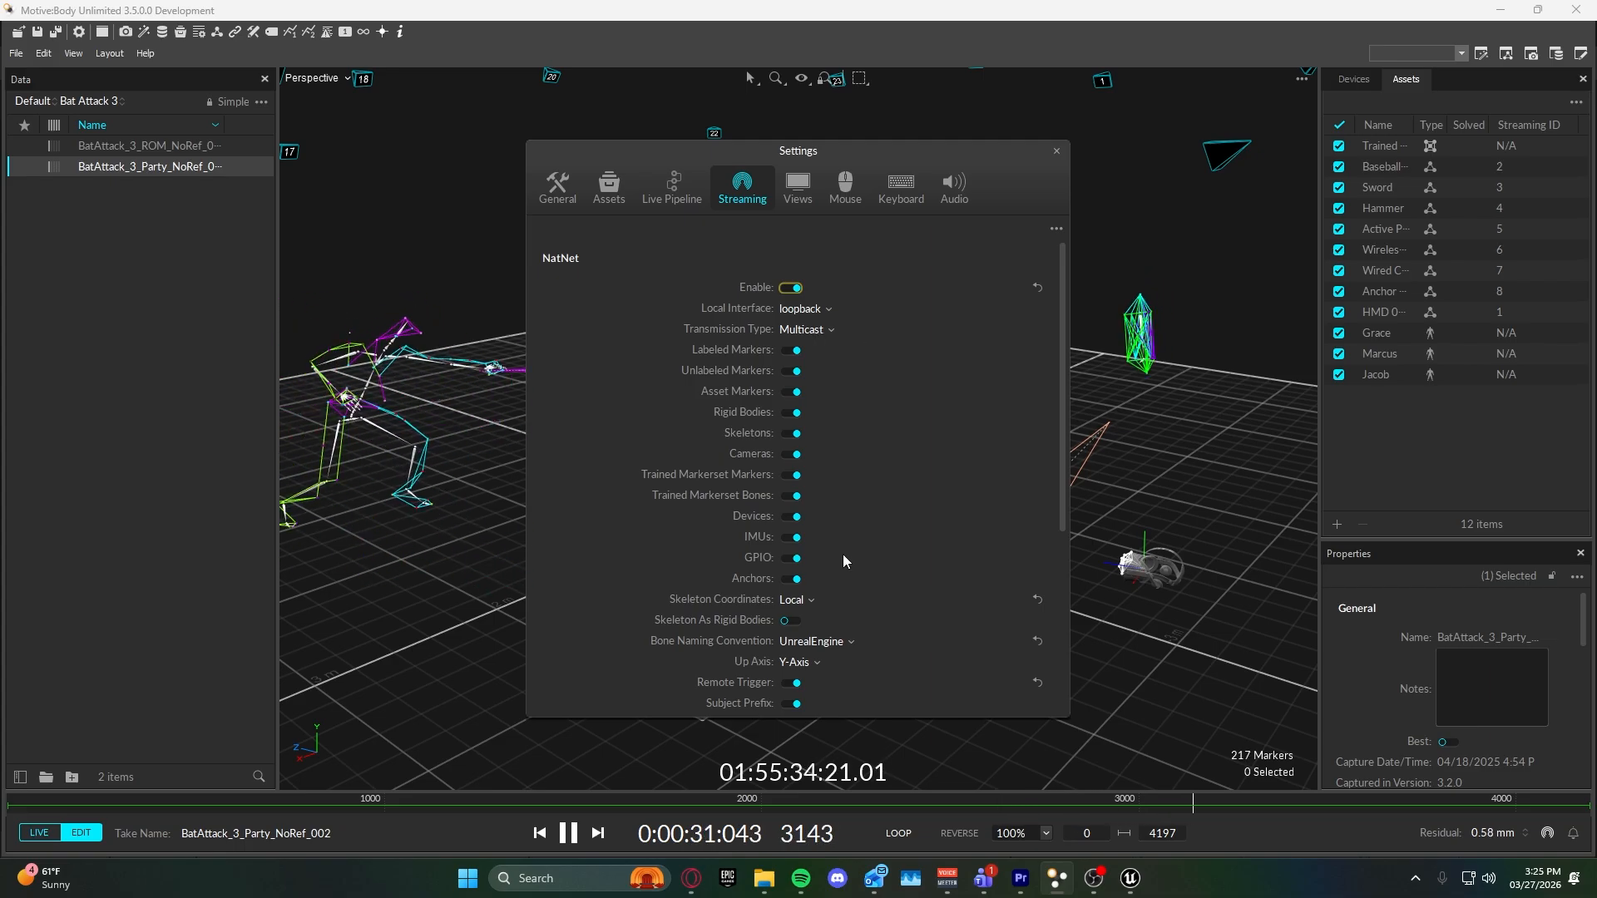
scroll(826, 437, "down", 3)
scroll(824, 453, "up", 1)
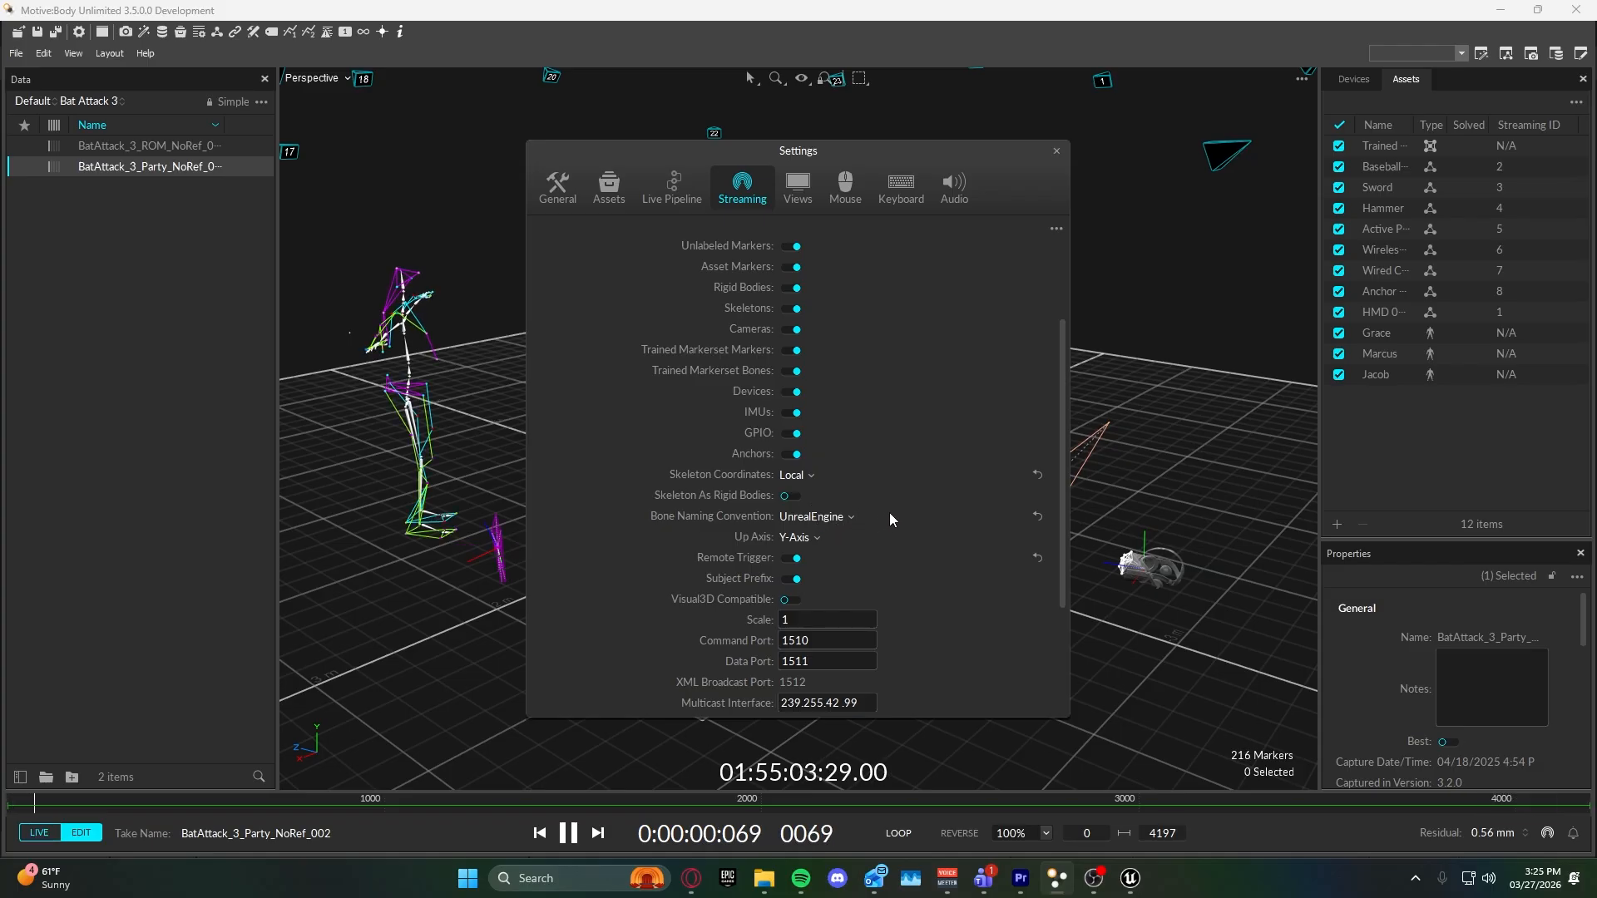
left_click(1058, 154)
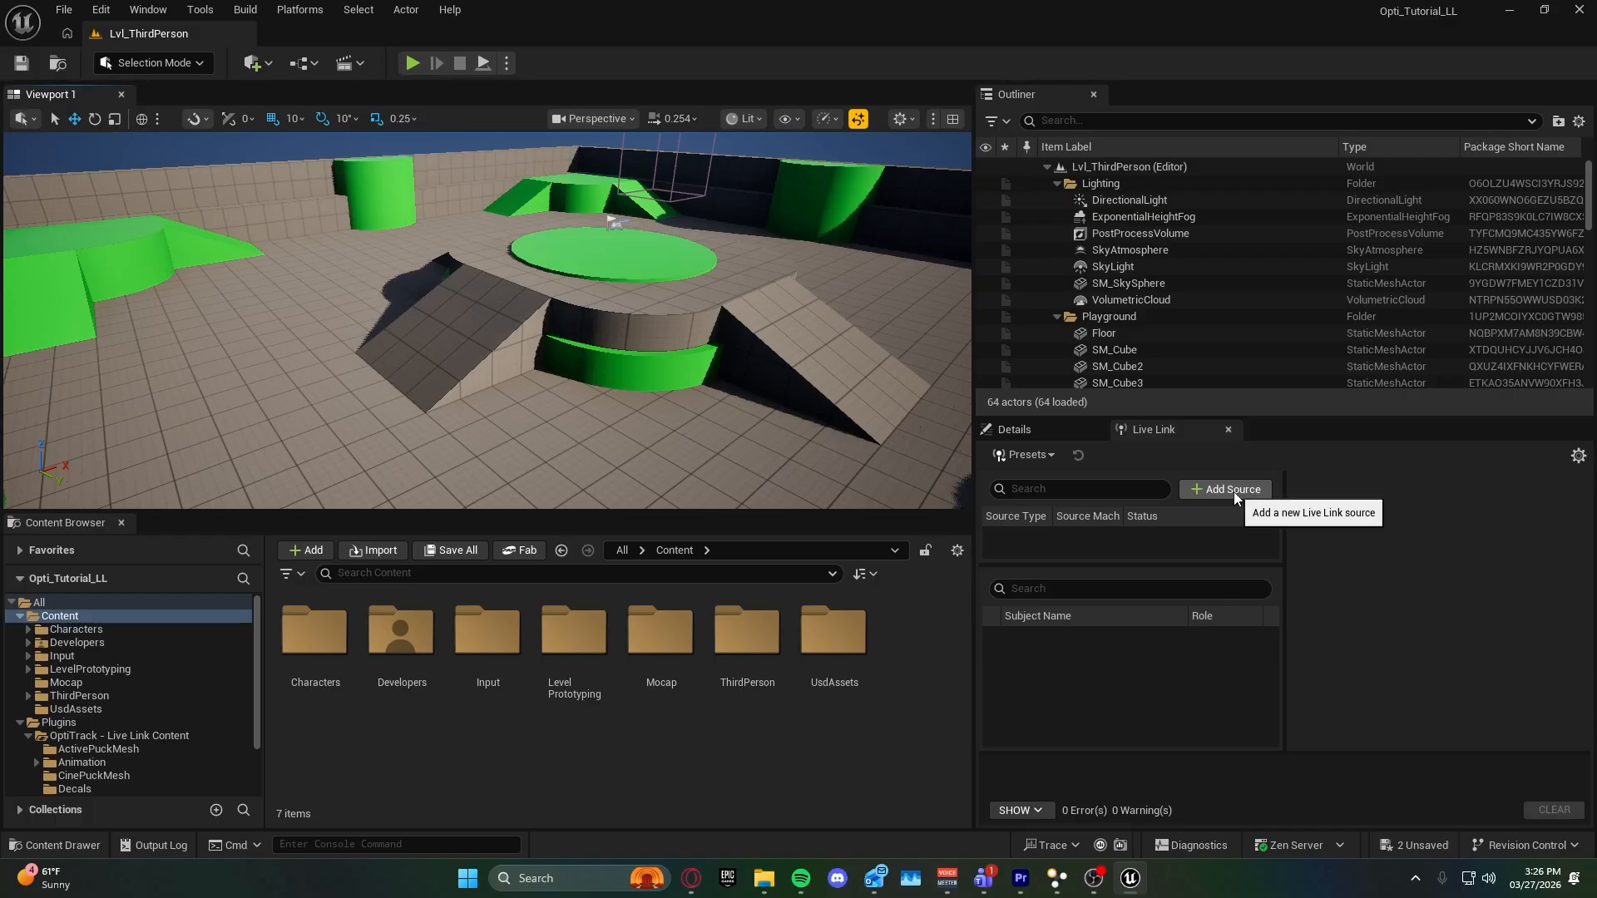
Switch to Unreal Engine and add an OptiTrack source in Live Link, keeping Connect Automatically enabled.
left_click(1234, 492)
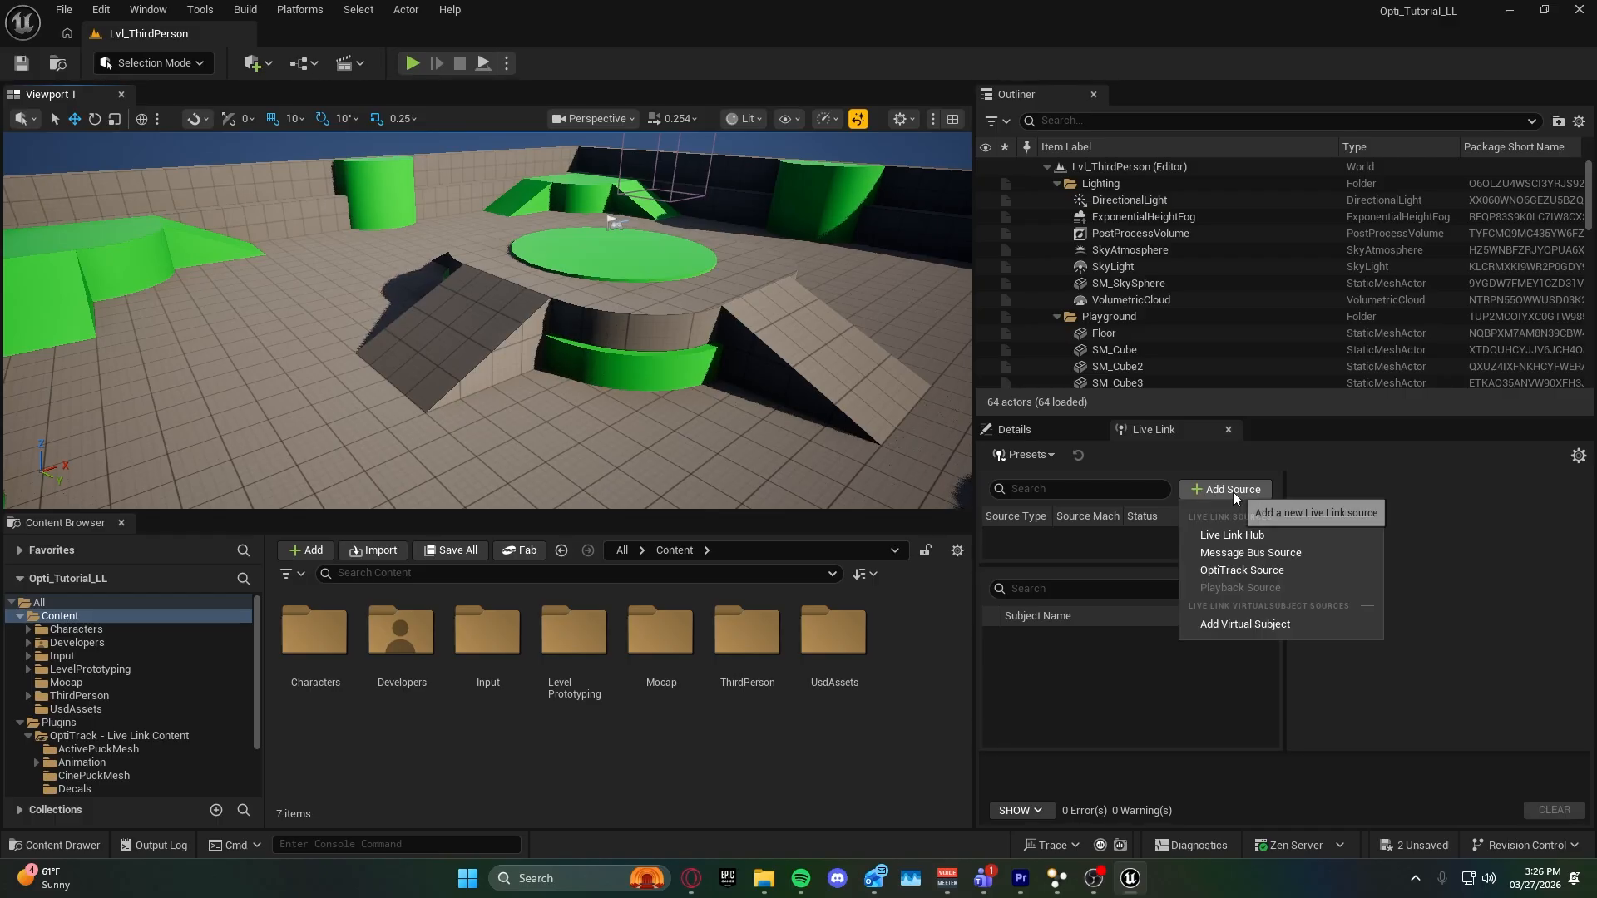
left_click(1229, 574)
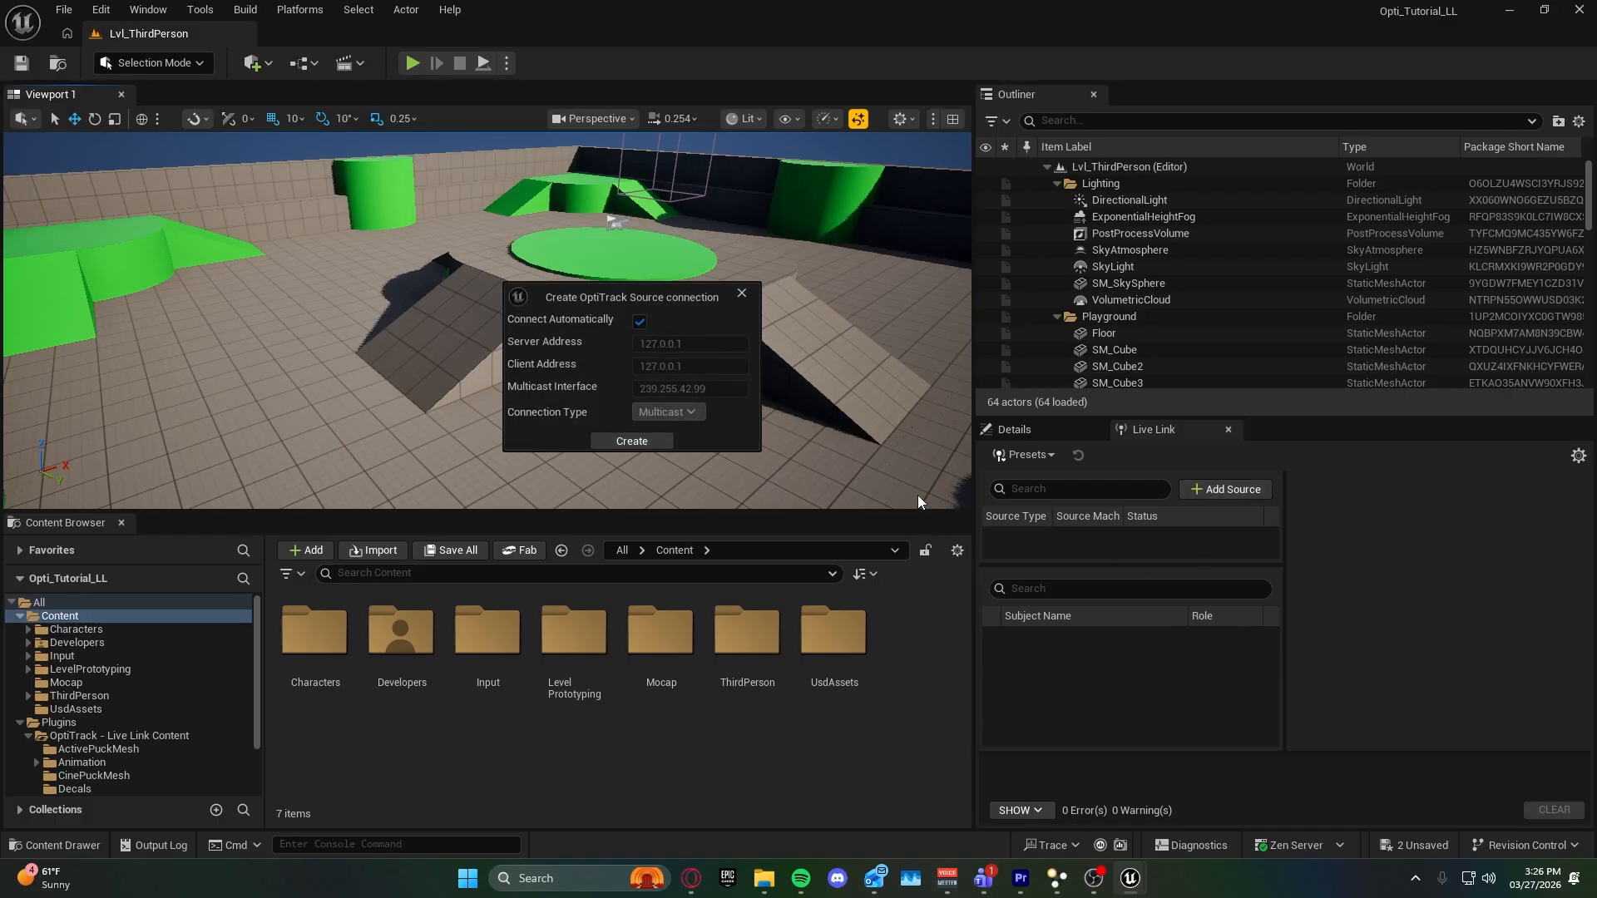
left_click(646, 443)
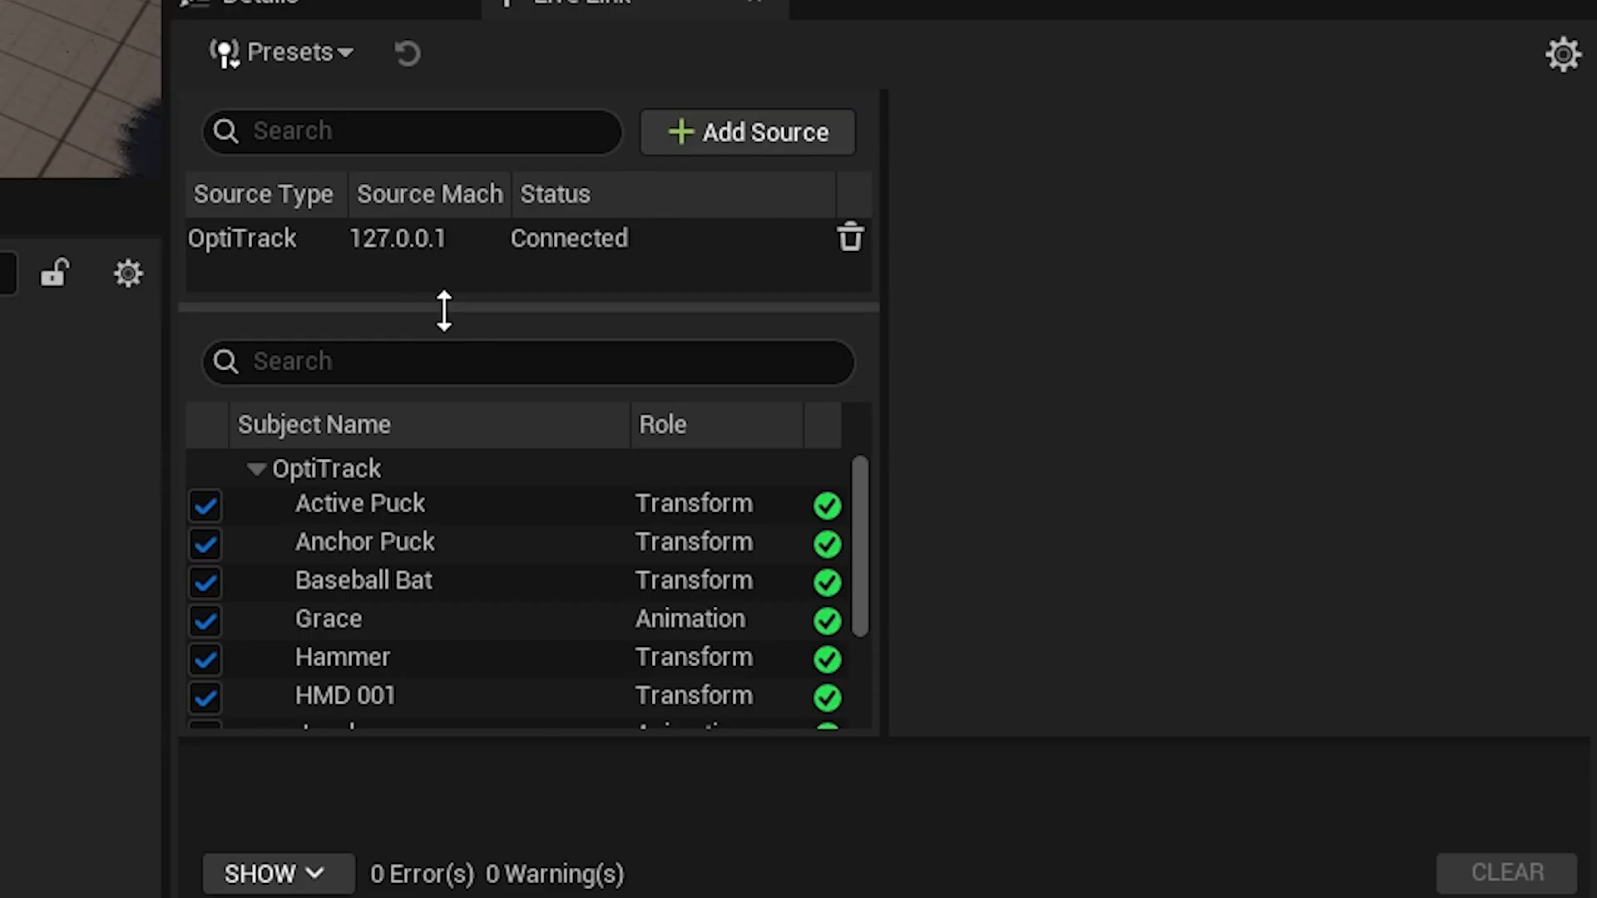
left_click_drag(865, 510, 872, 455)
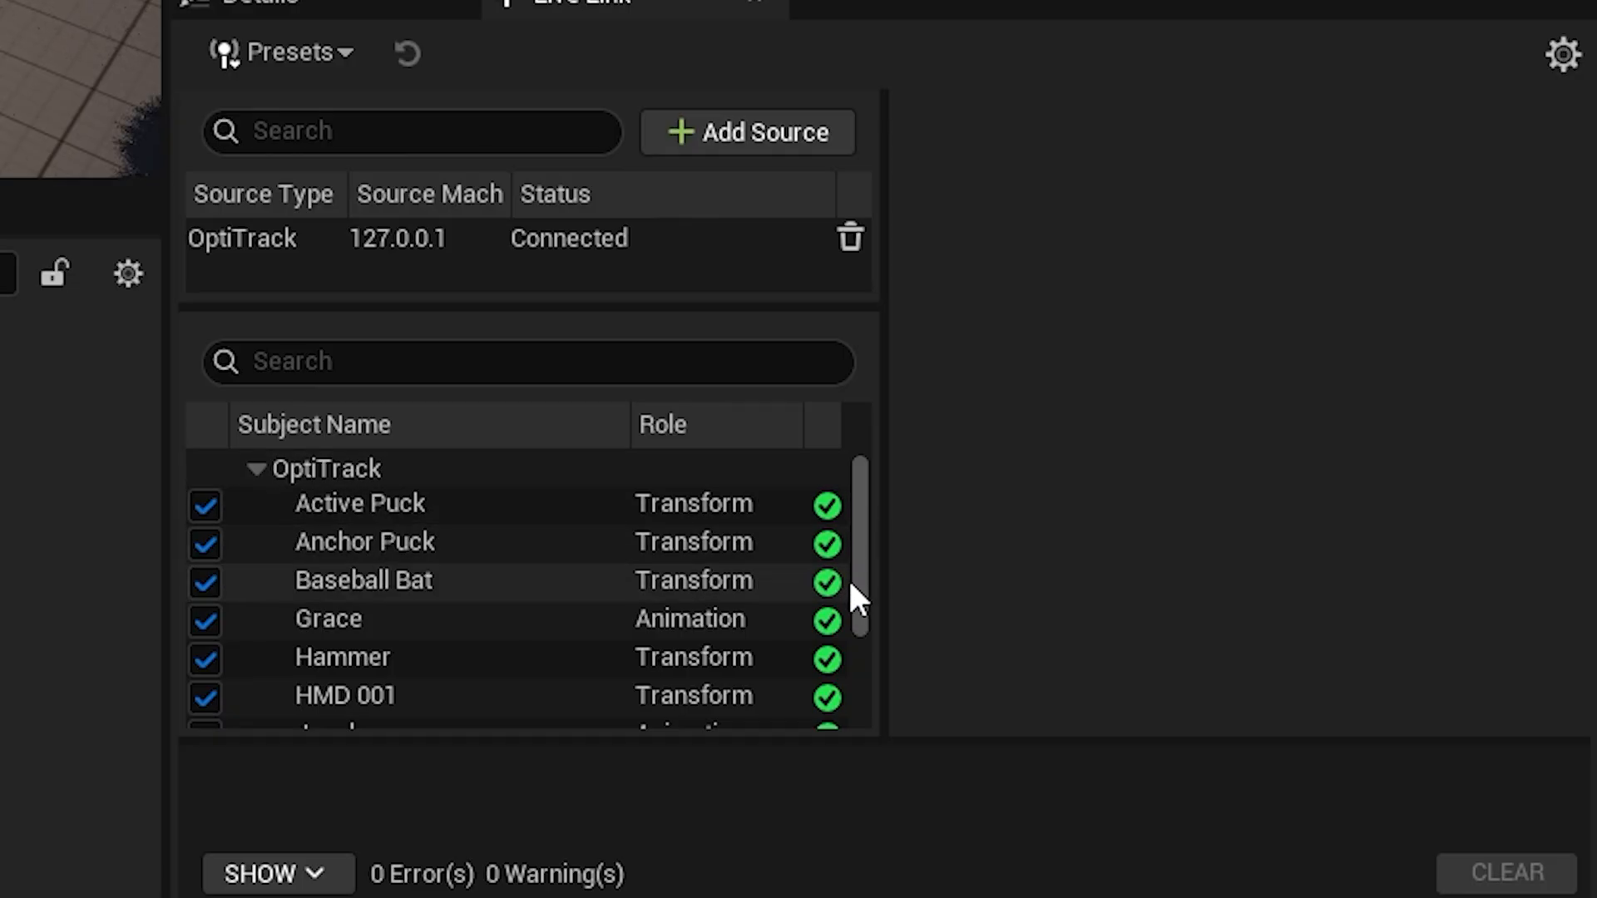
Show the subject properties in Live Link and compare them for the Active Puck, Hammer and Anchor Puck subjects.
mouse_move(840, 497)
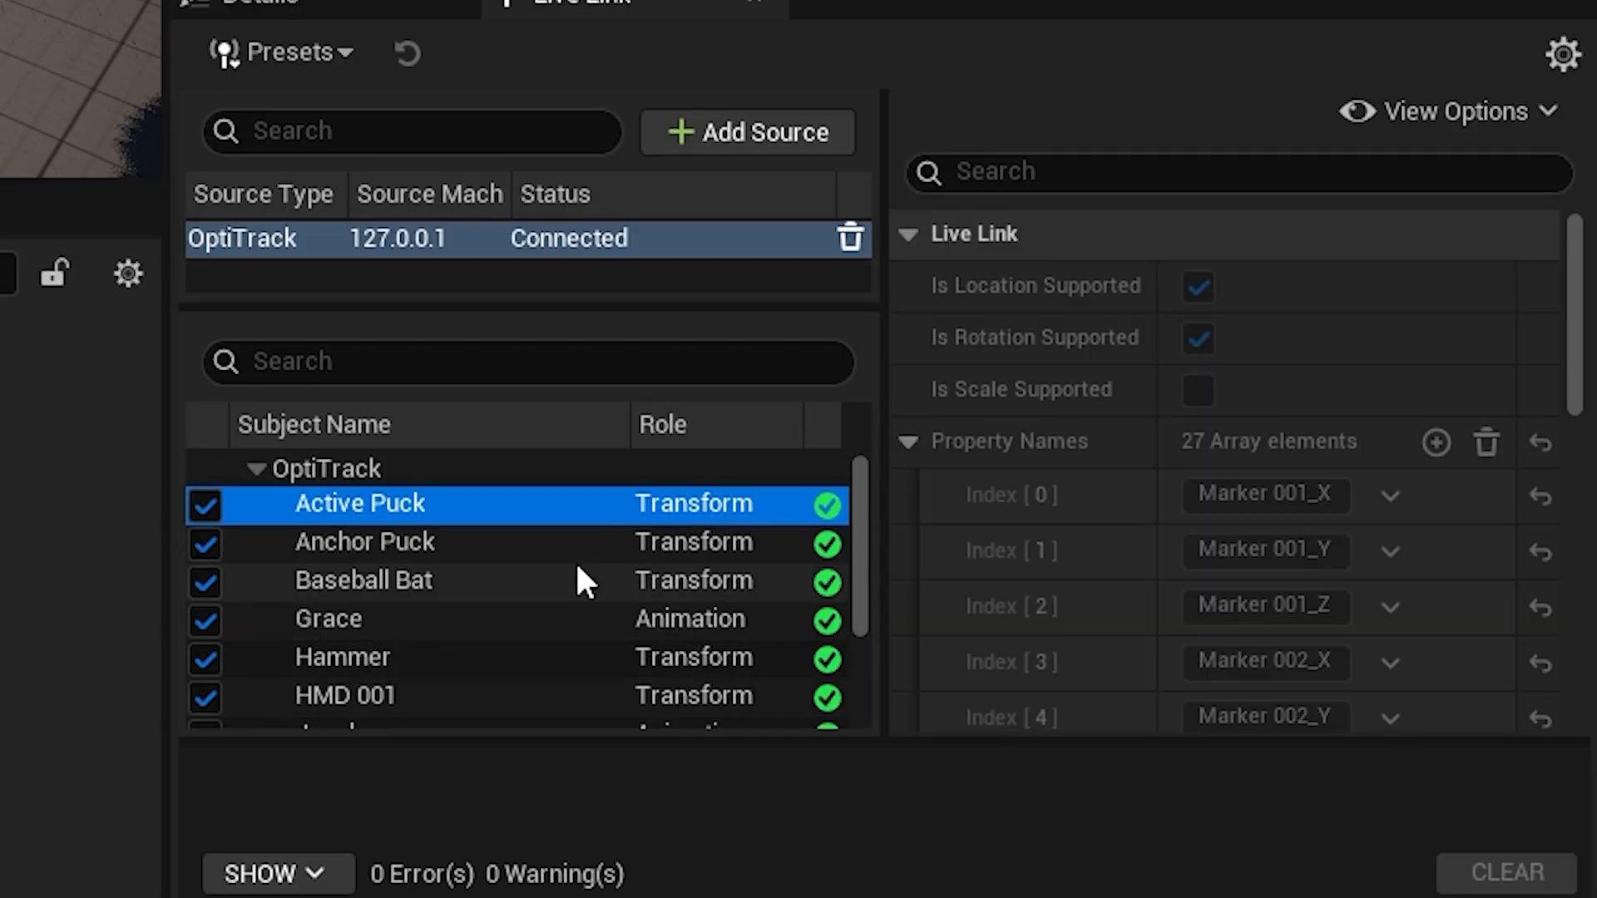
left_click(1489, 117)
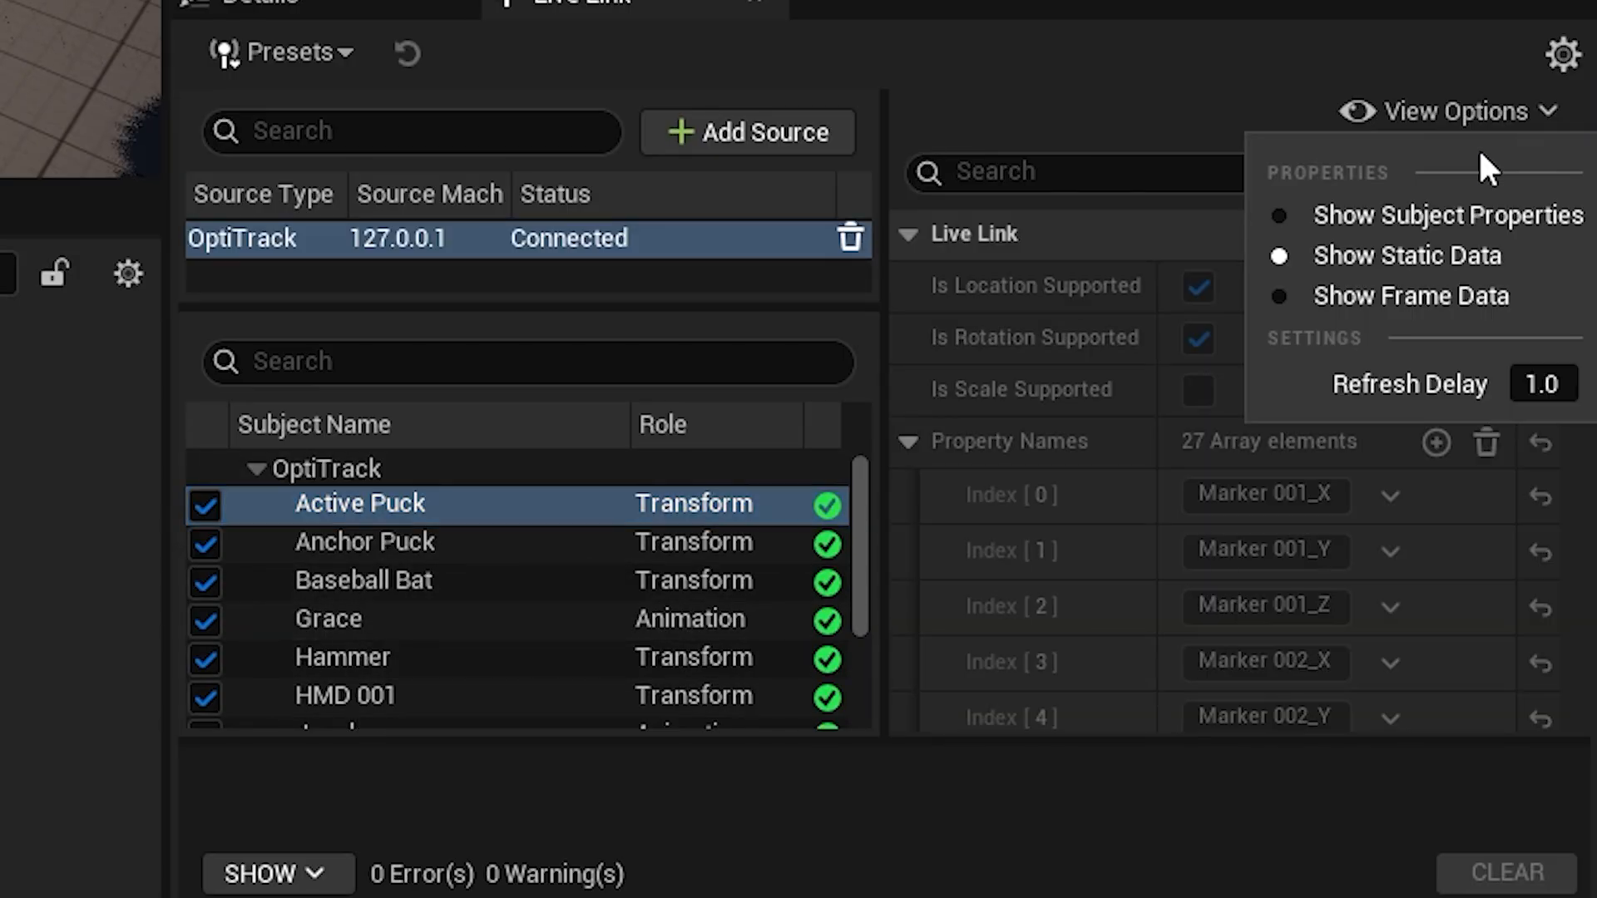
left_click(1477, 213)
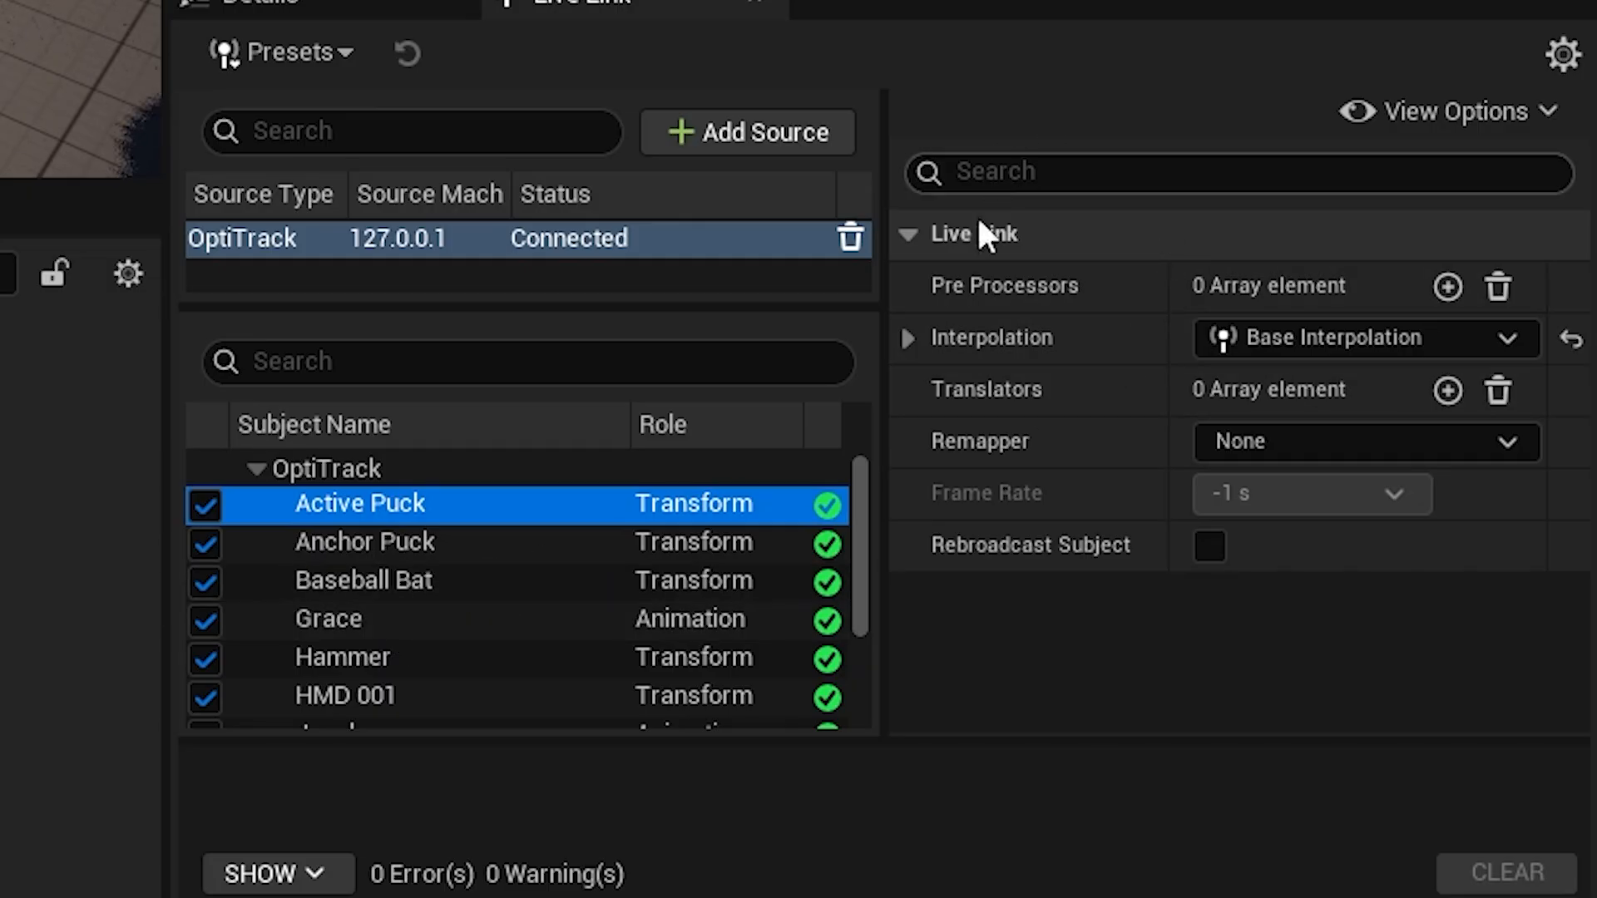
left_click(562, 653)
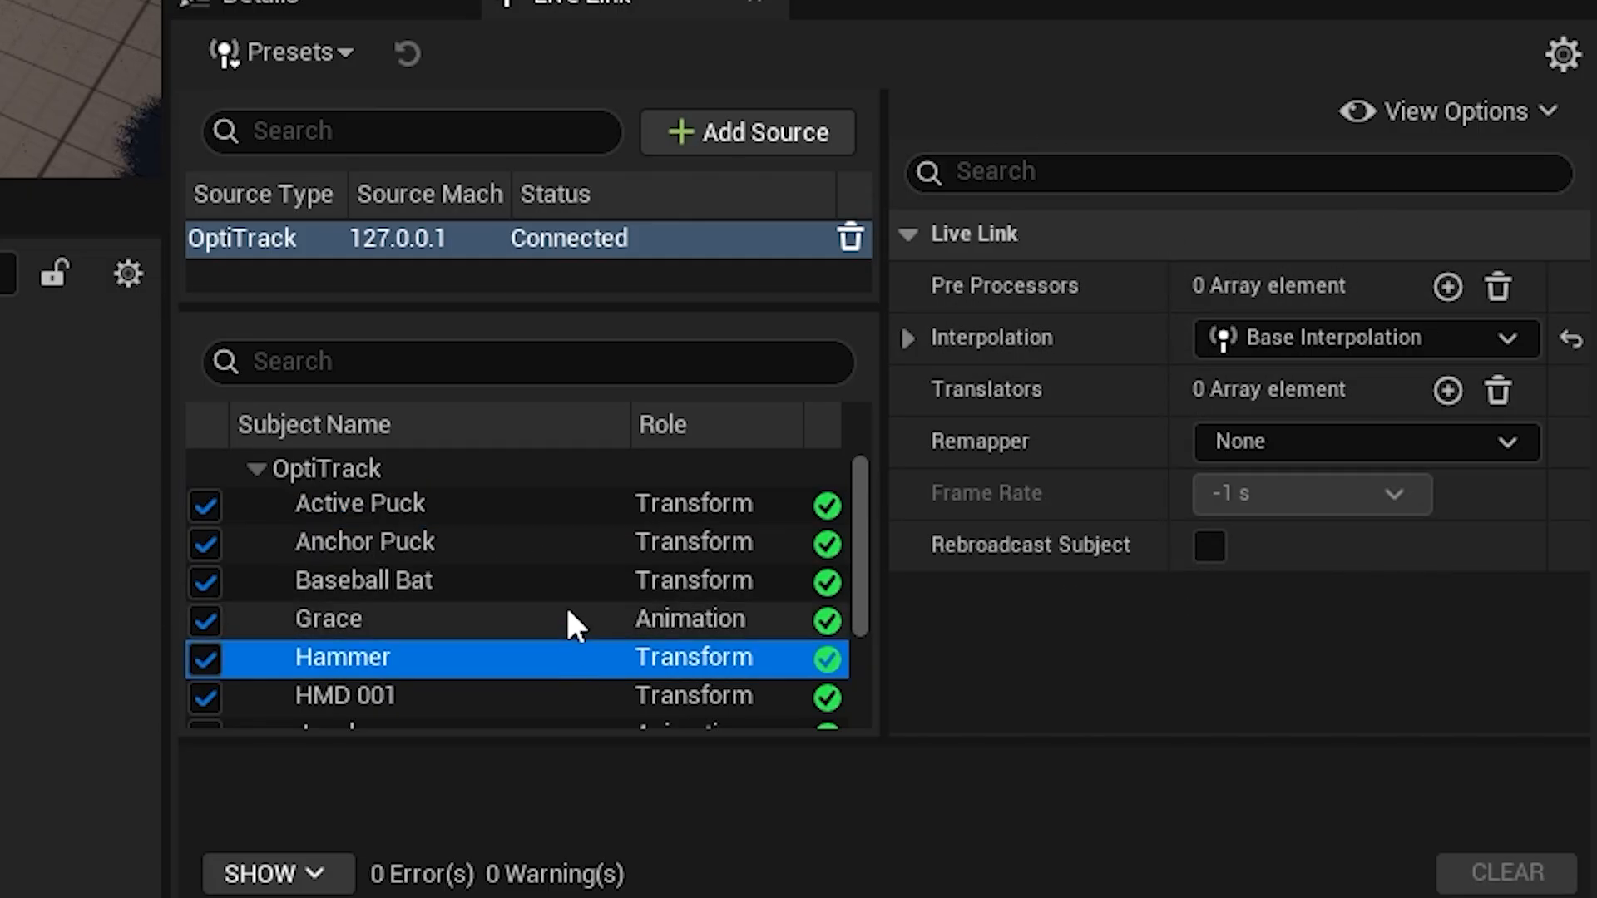
left_click(557, 539)
left_click(532, 504)
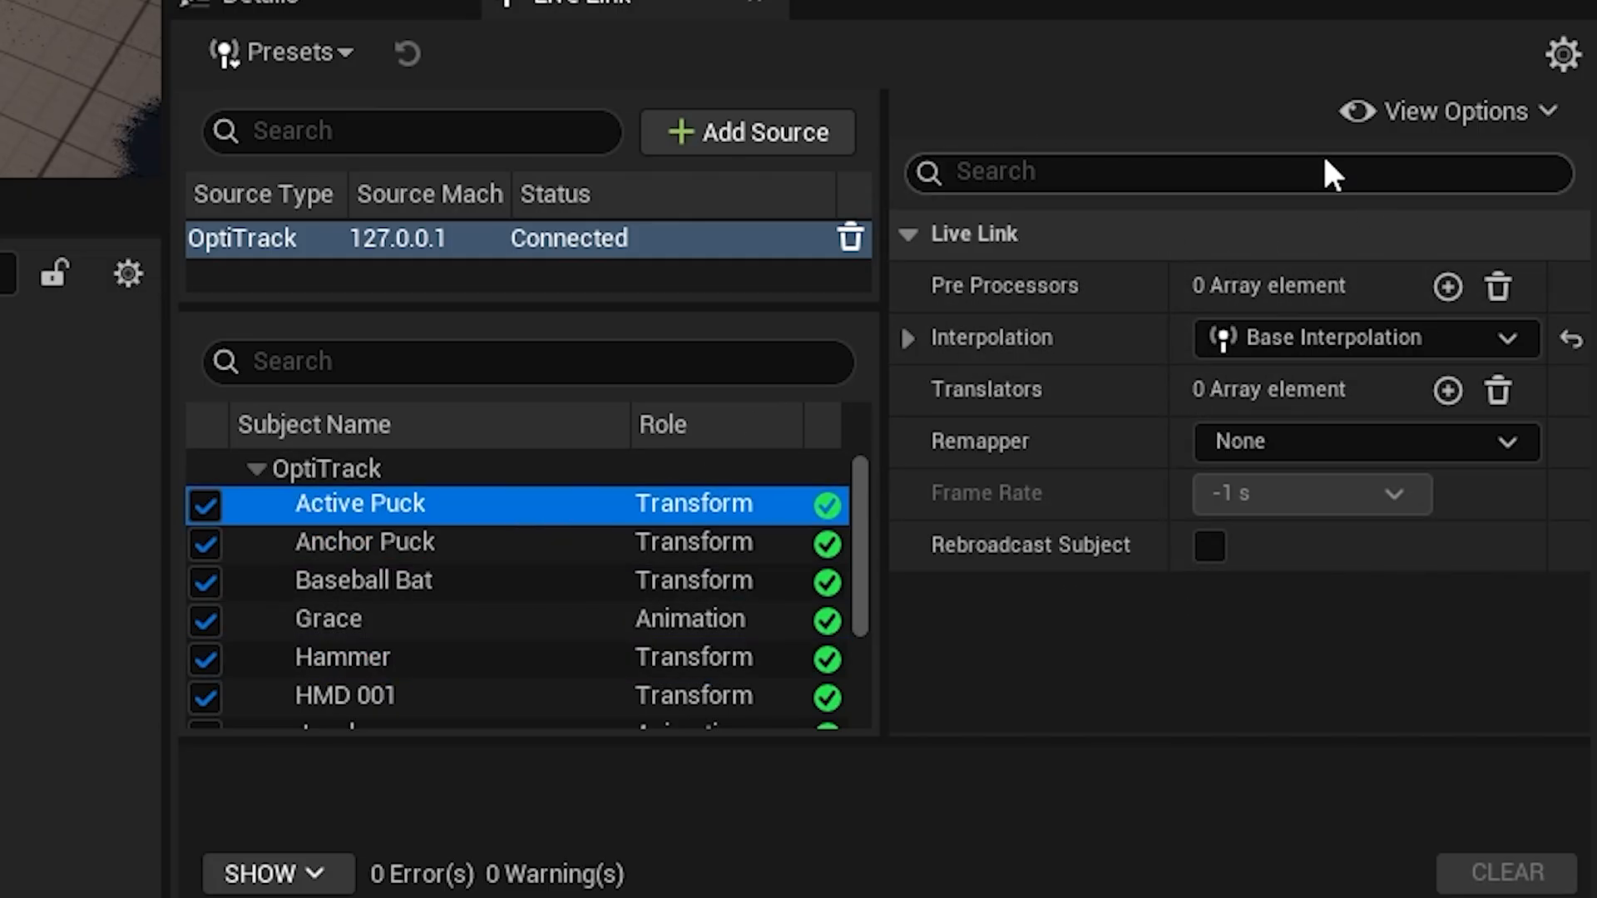
Show the static data of the Active Puck subject and examine its full list of property names.
left_click(1405, 117)
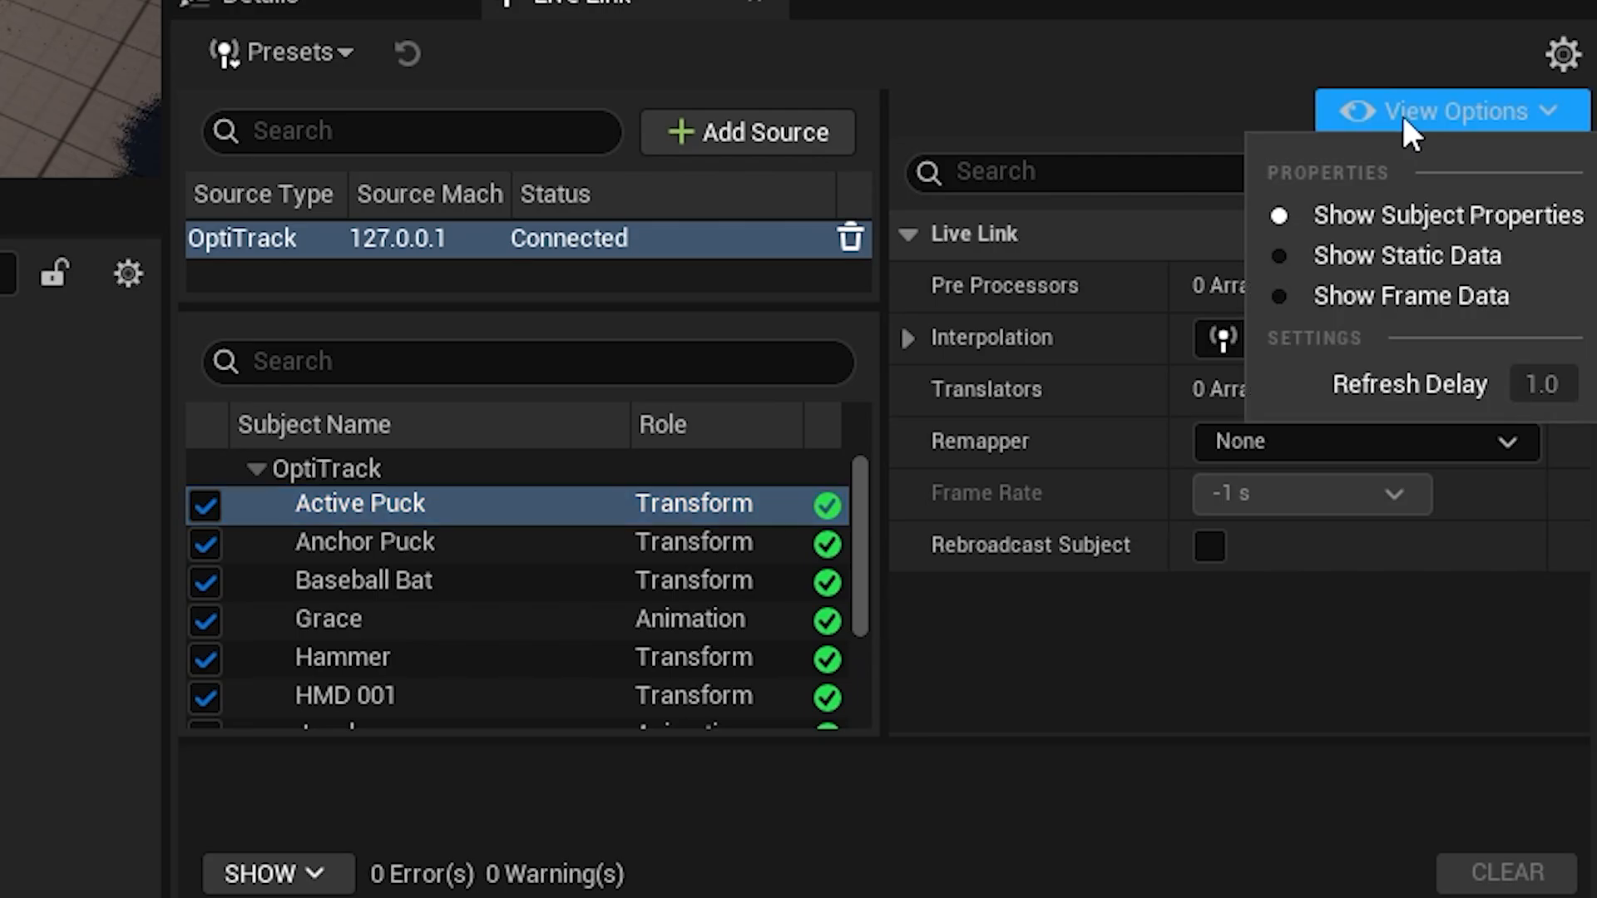
left_click(1425, 263)
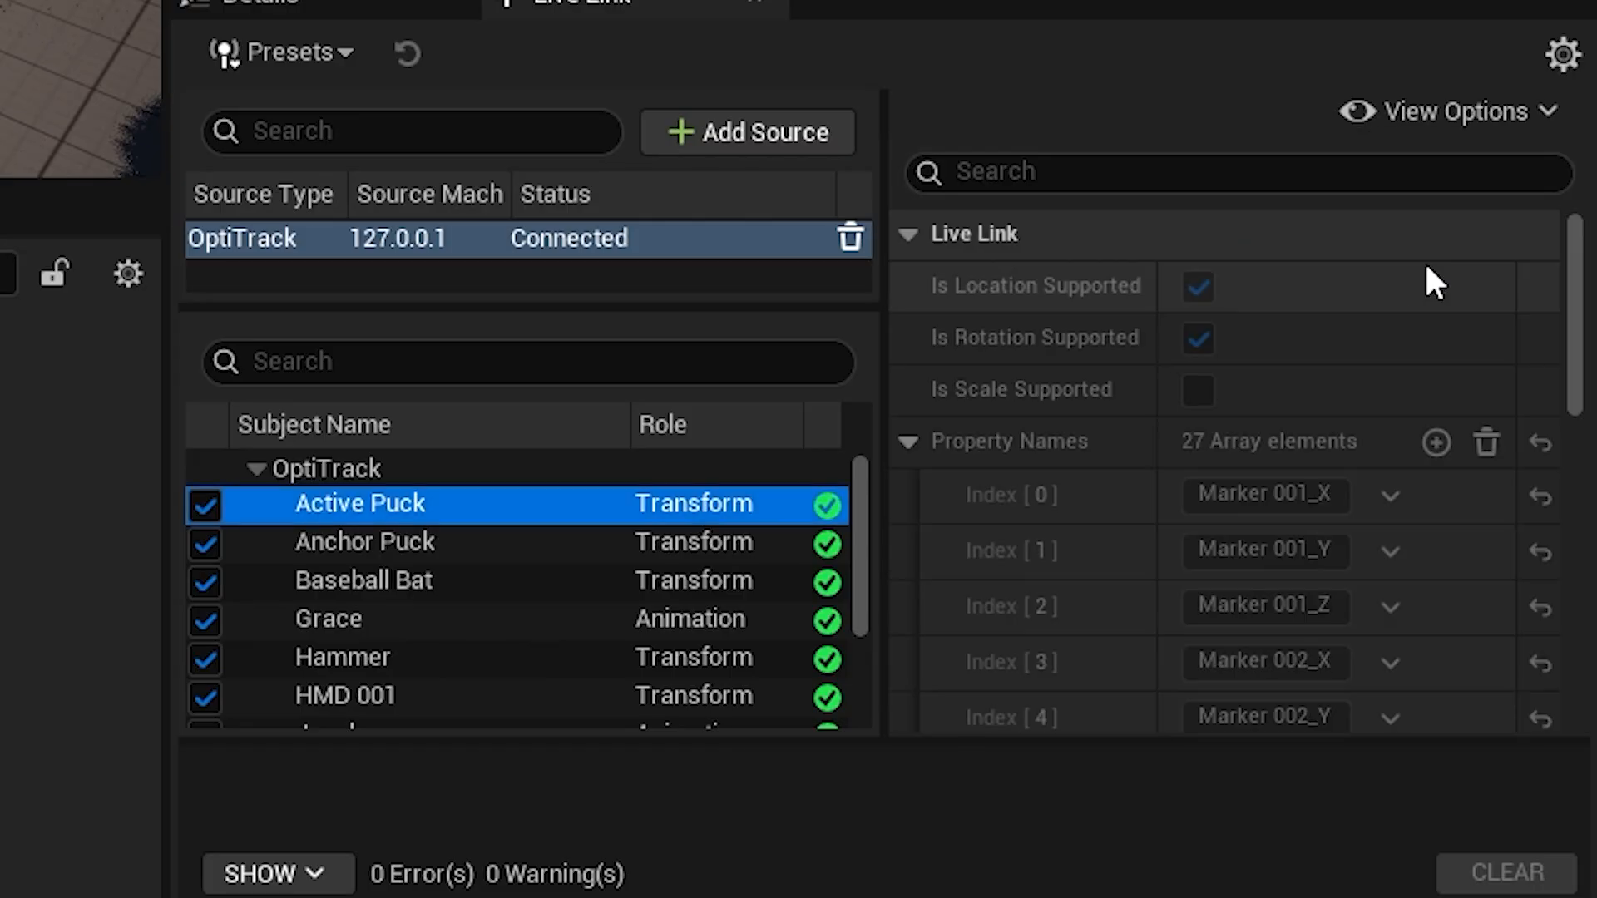
scroll(961, 481, "down", 1)
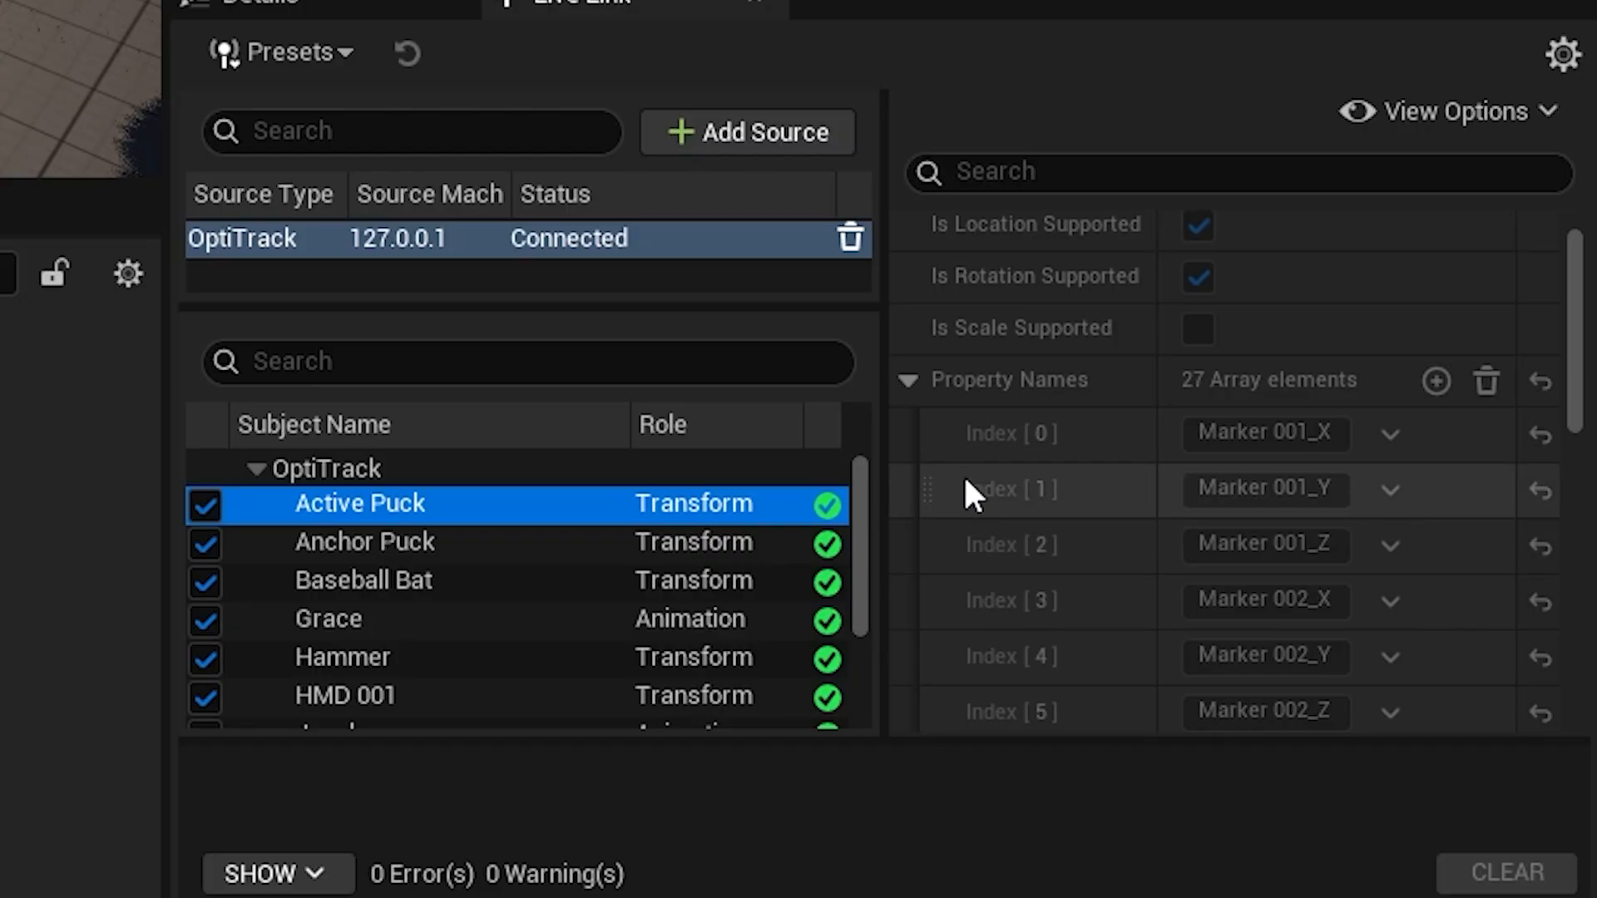
scroll(1115, 595, "down", 2)
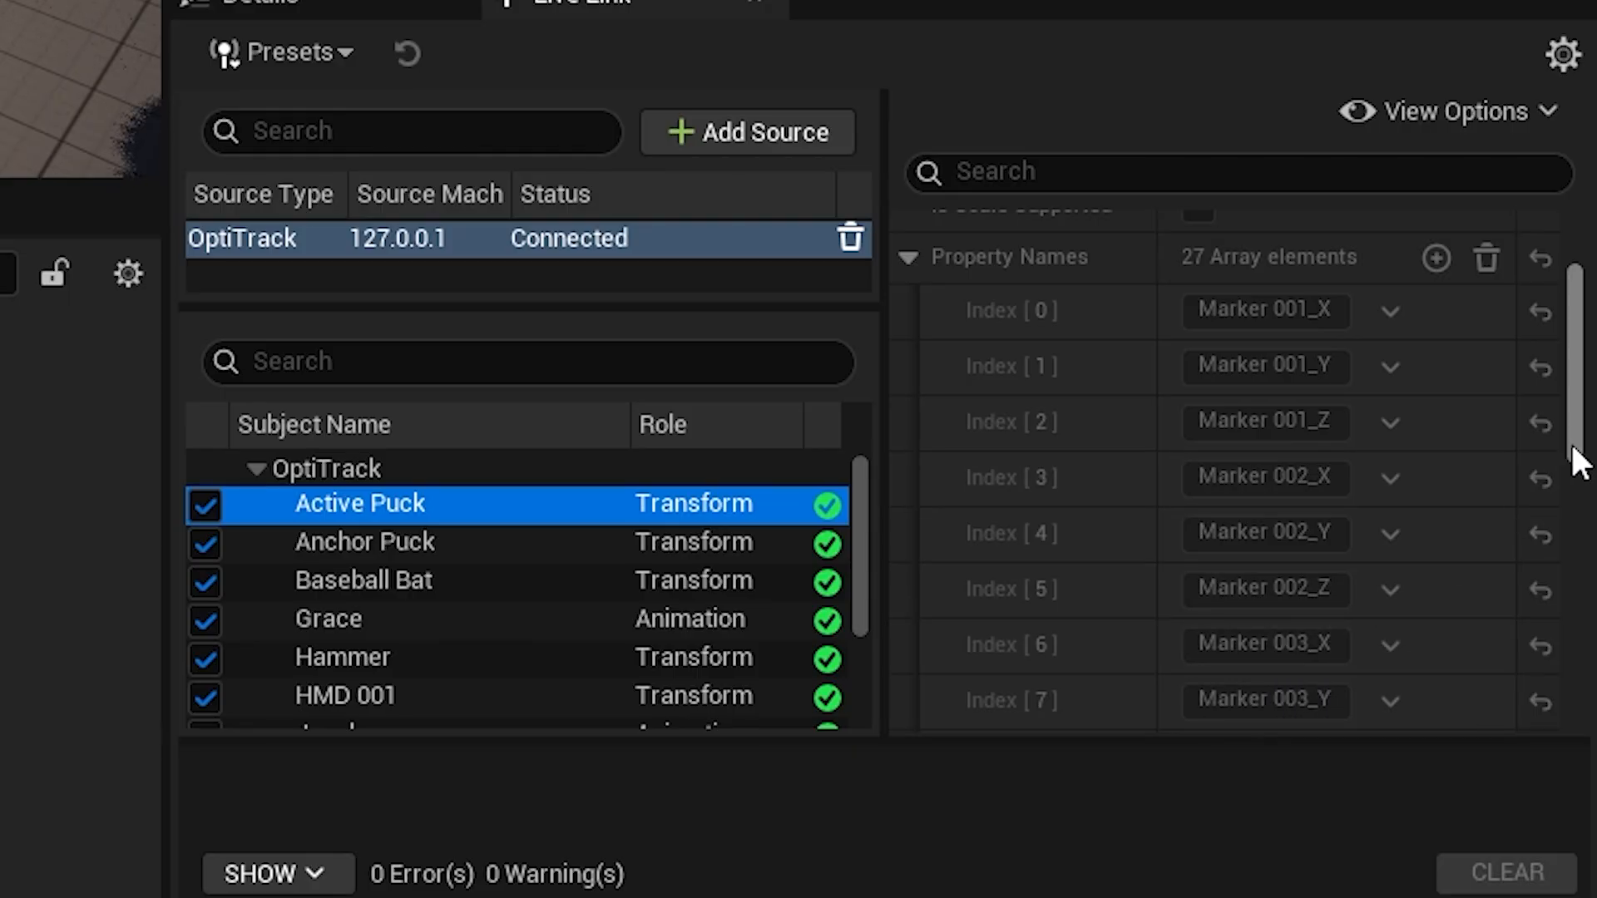
left_click_drag(1570, 442, 1570, 715)
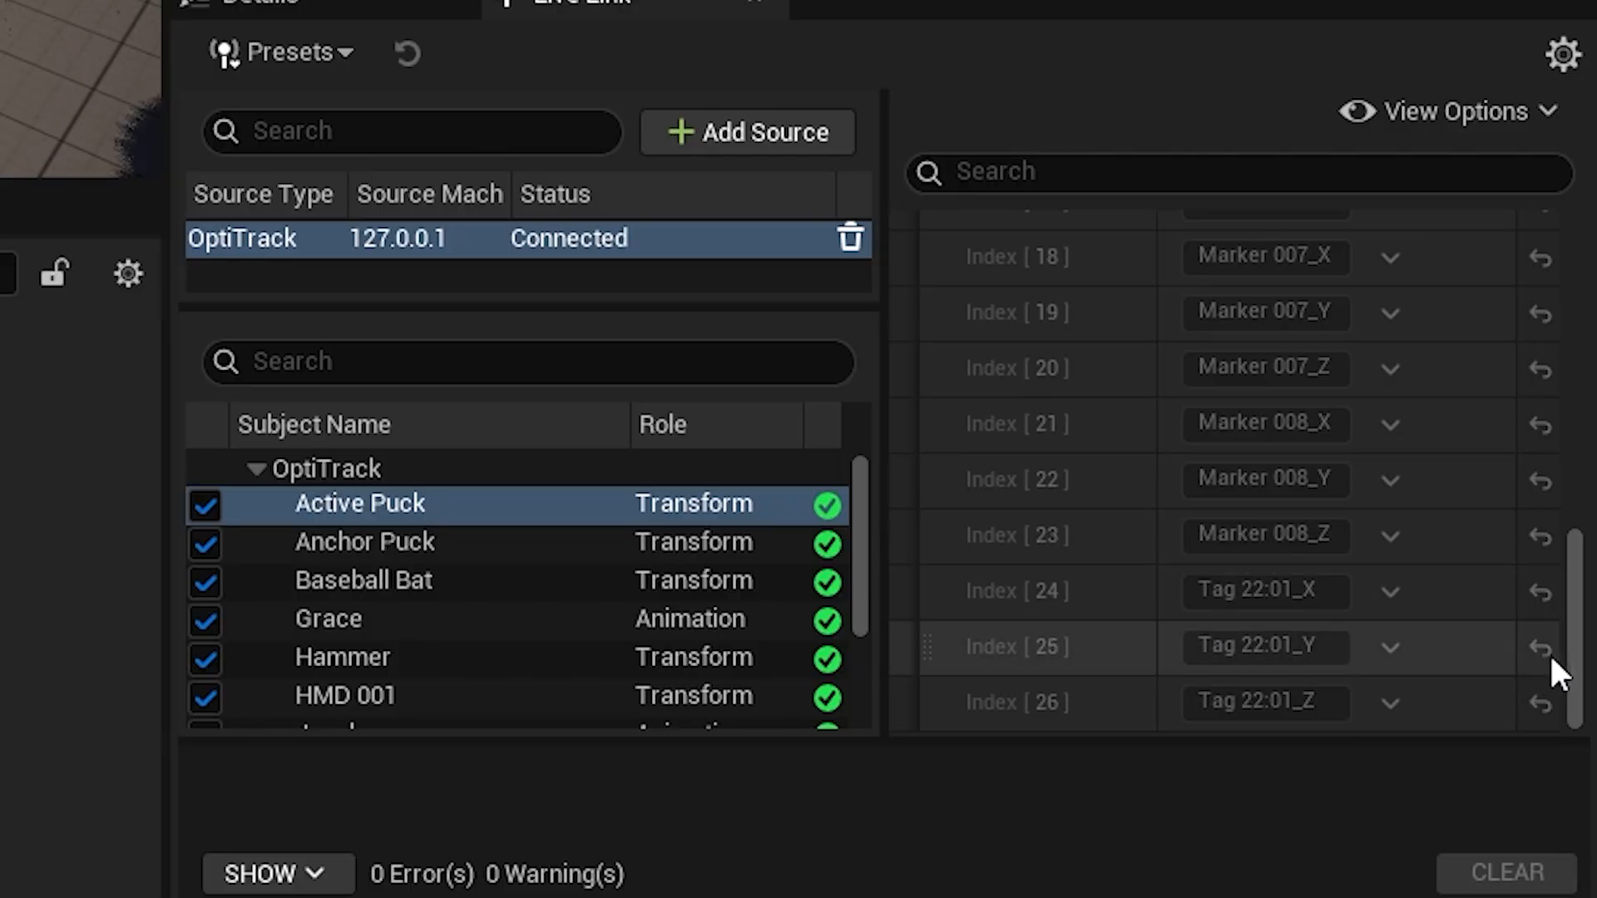
Show the frame data and examine the live transform of the Active Puck and Baseball Bat subjects.
left_click(1455, 111)
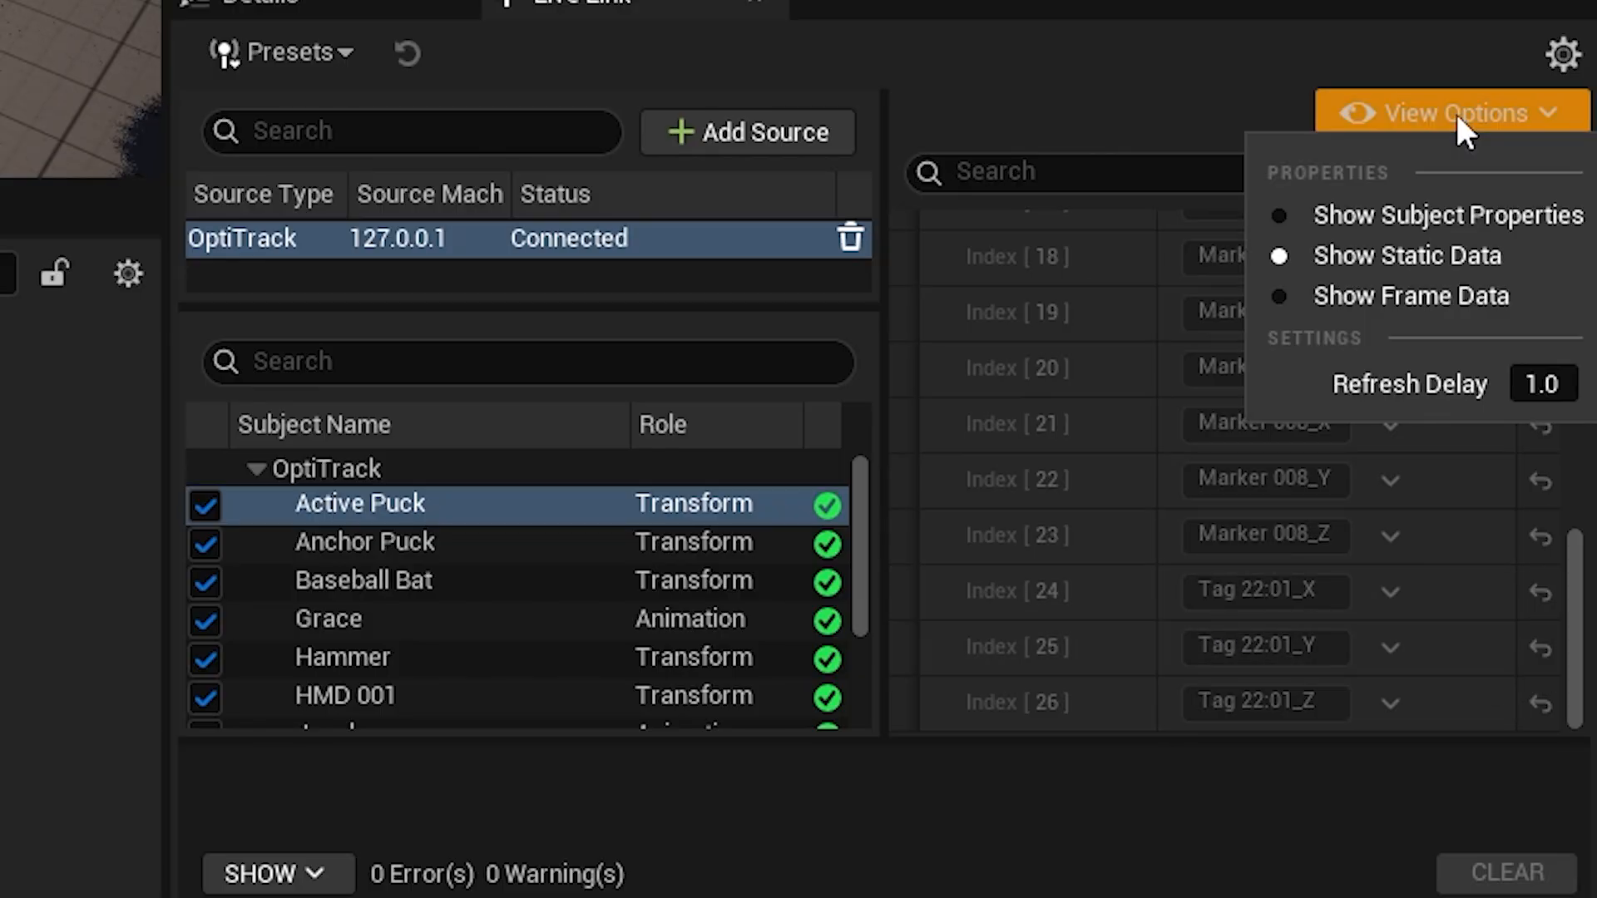
left_click(1448, 316)
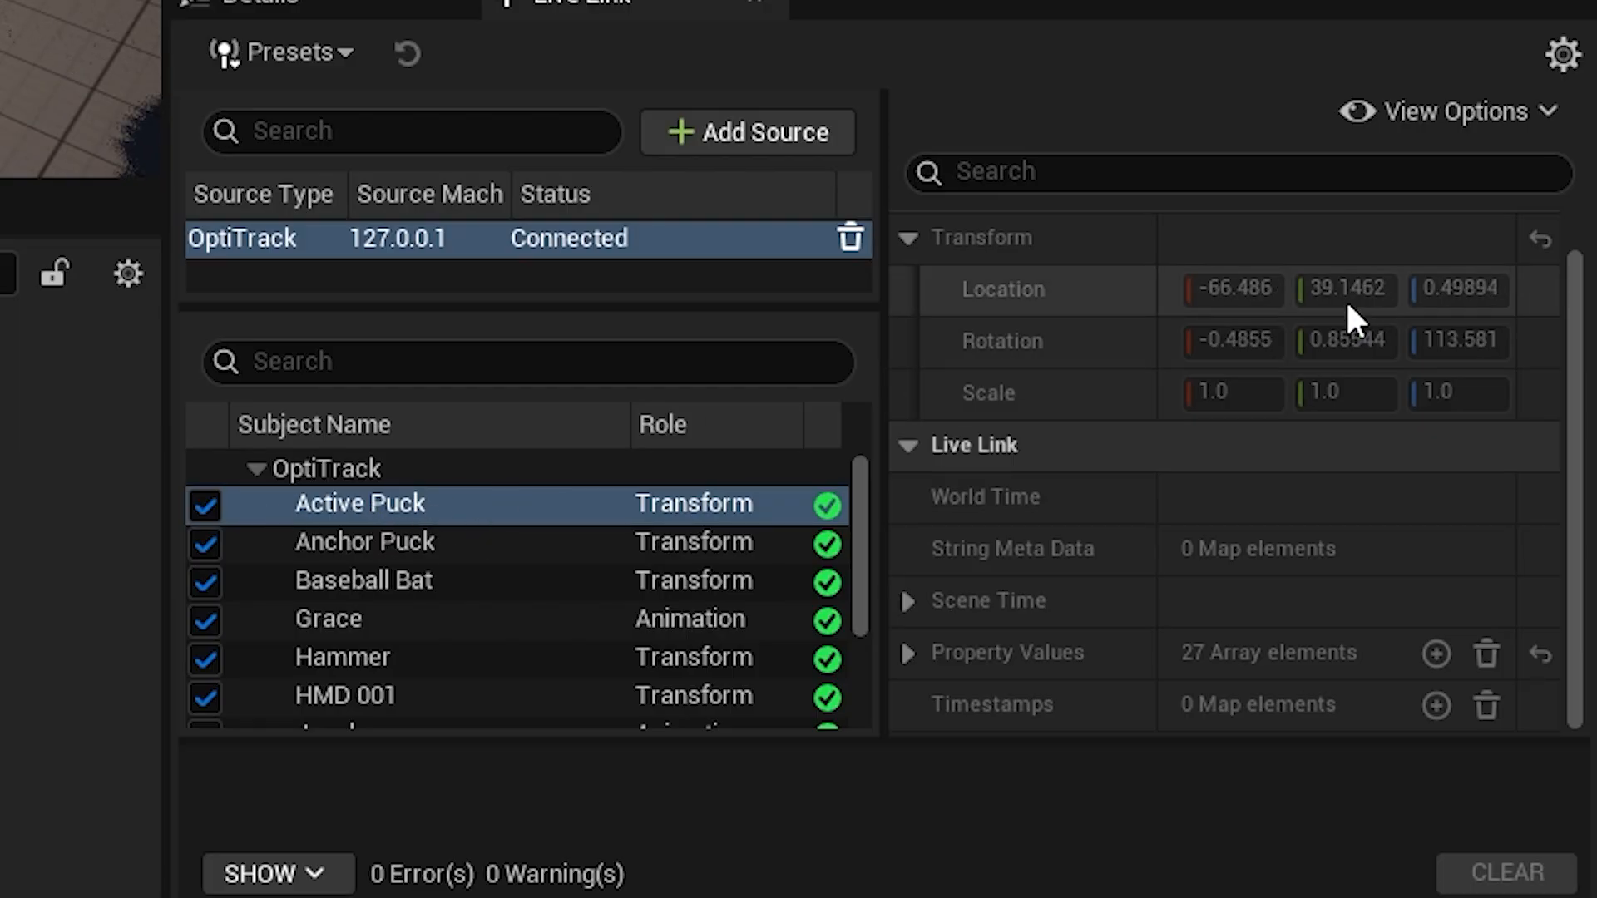
left_click(471, 596)
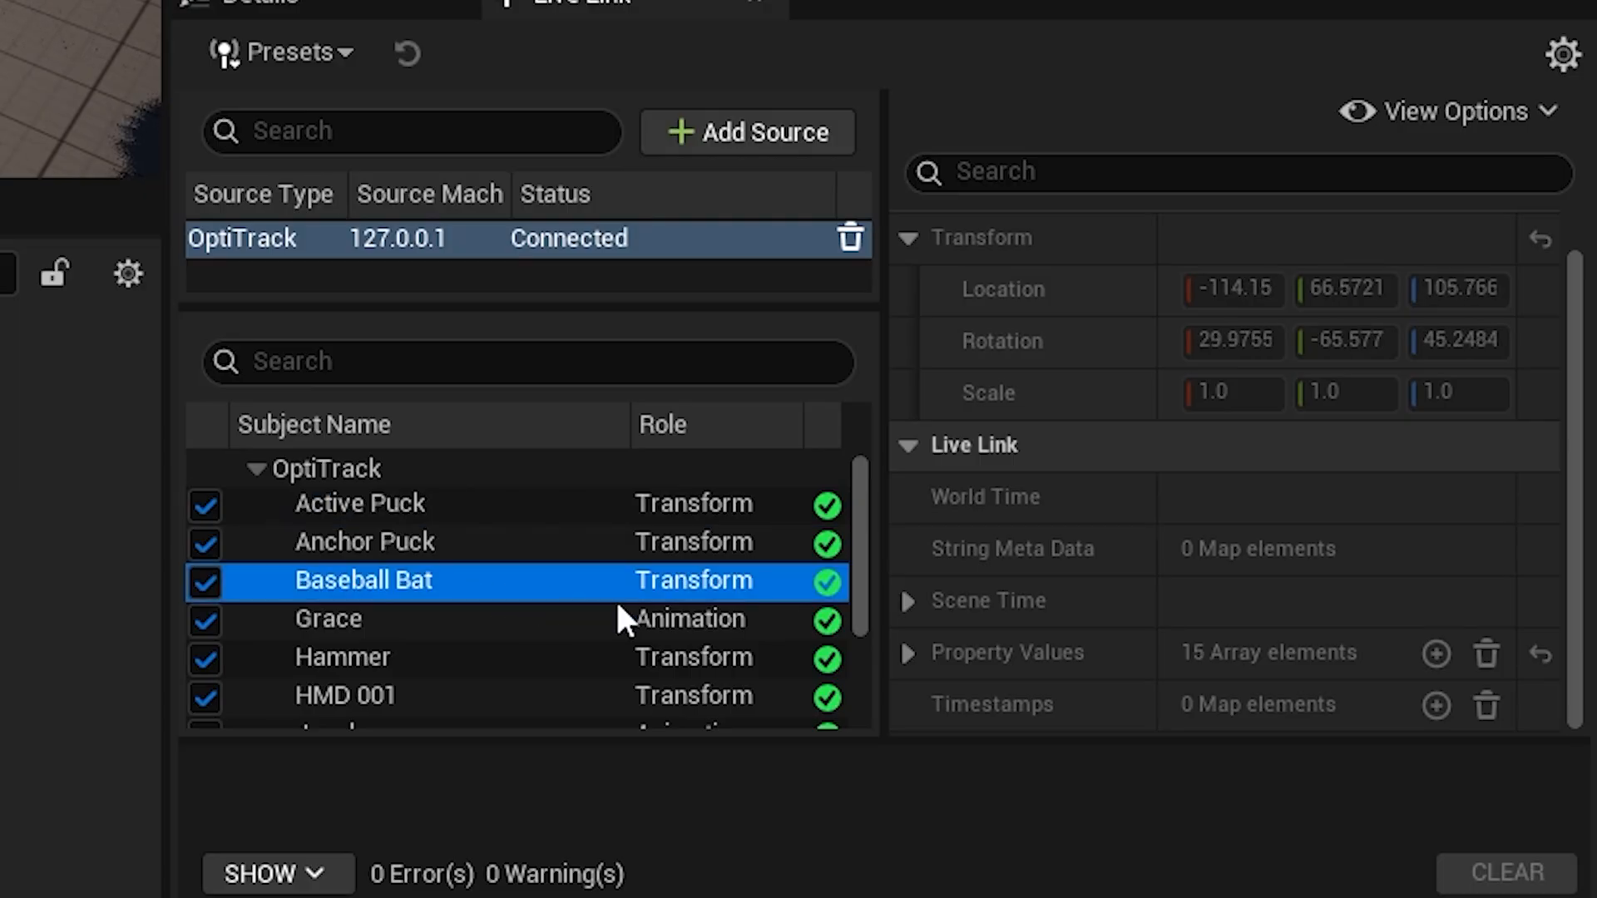
mouse_move(1239, 351)
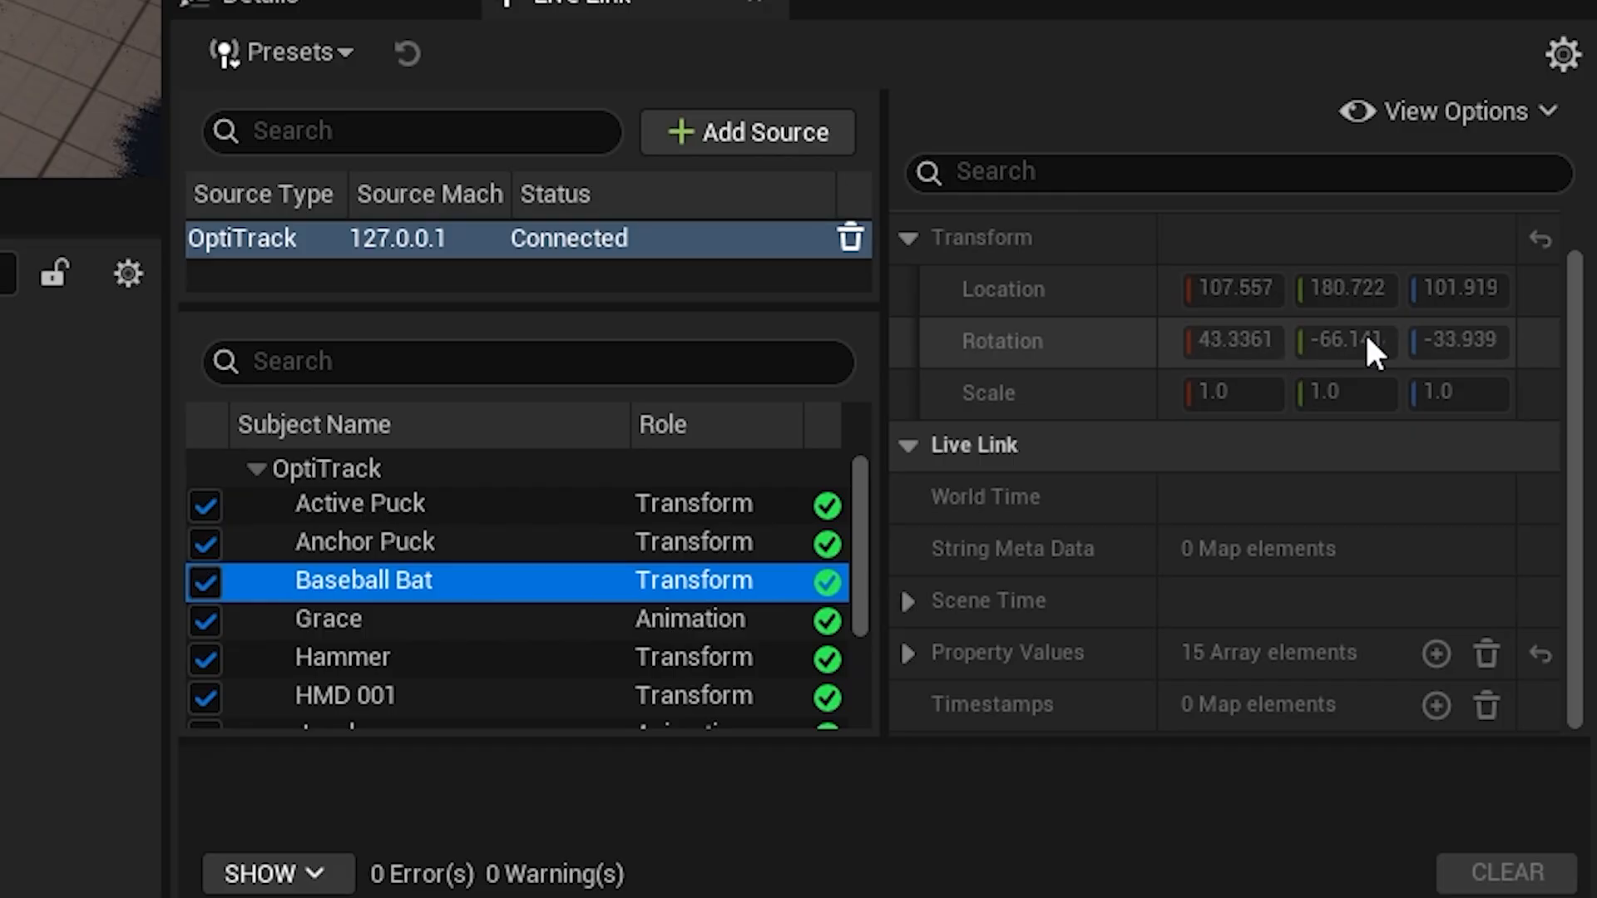
Show the static data of the first Animation-role subject and examine its bone names and marker property names.
left_click(396, 622)
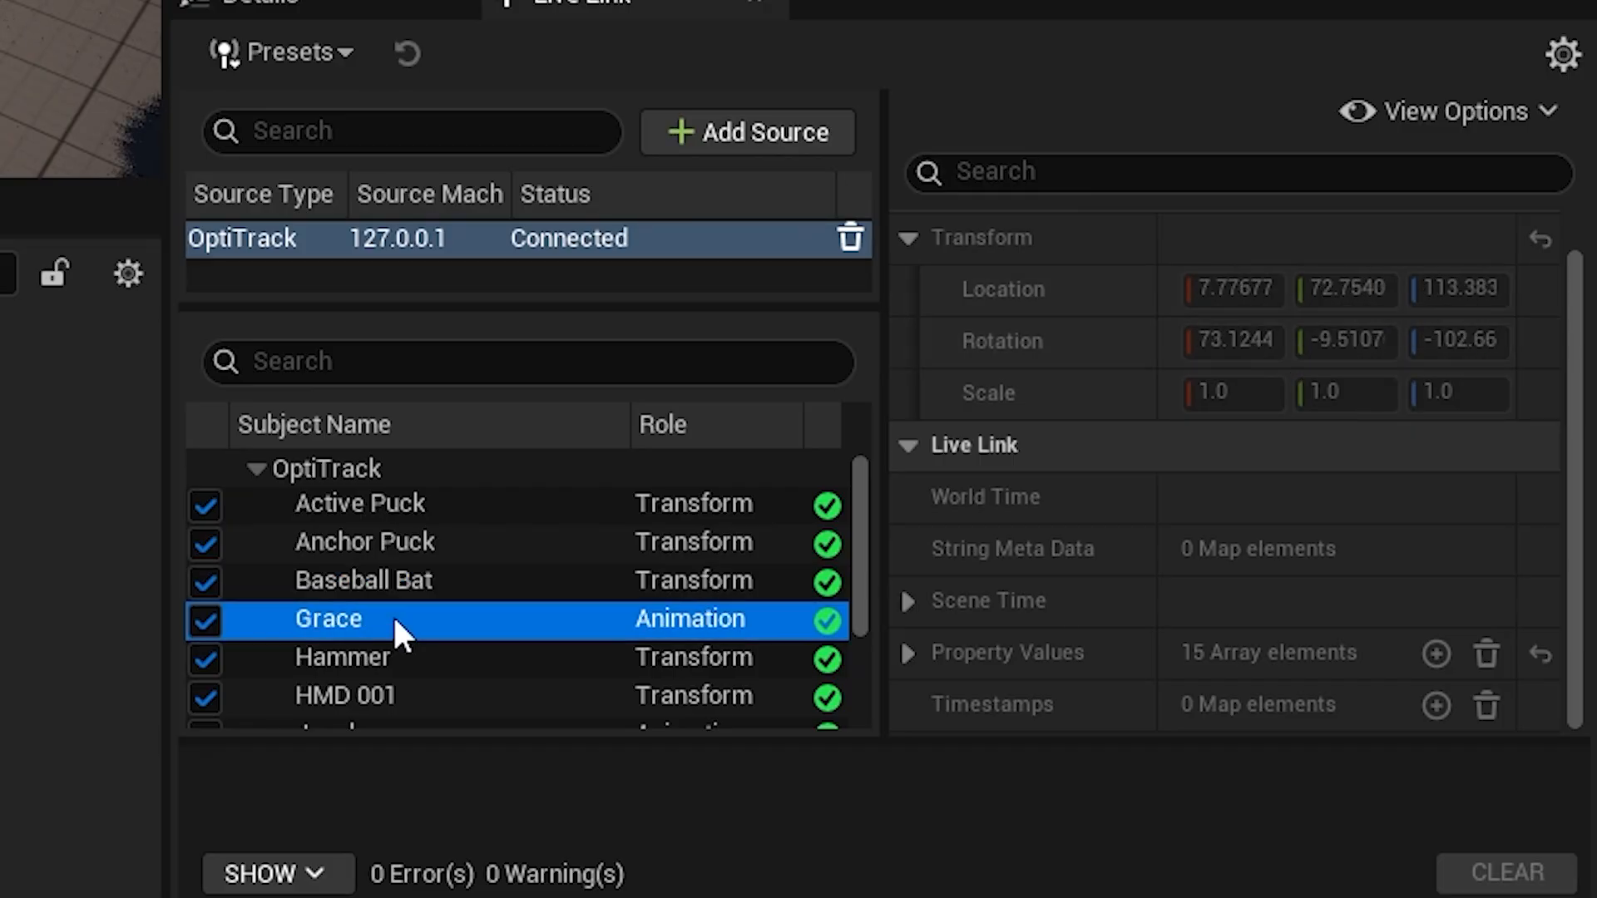
left_click(1444, 114)
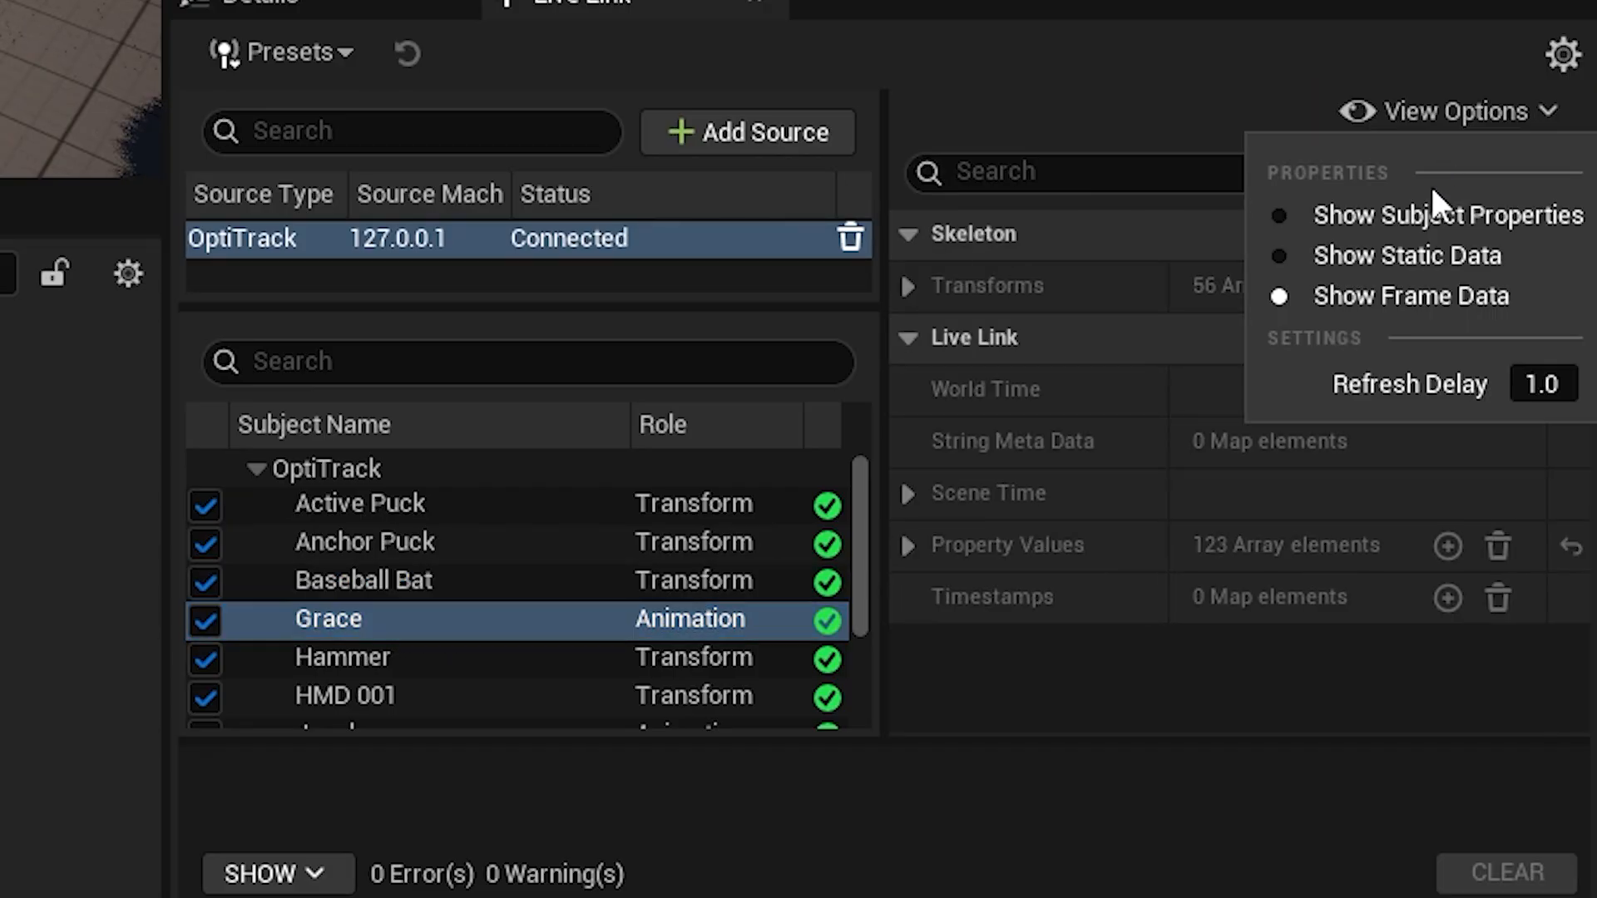
left_click(1419, 255)
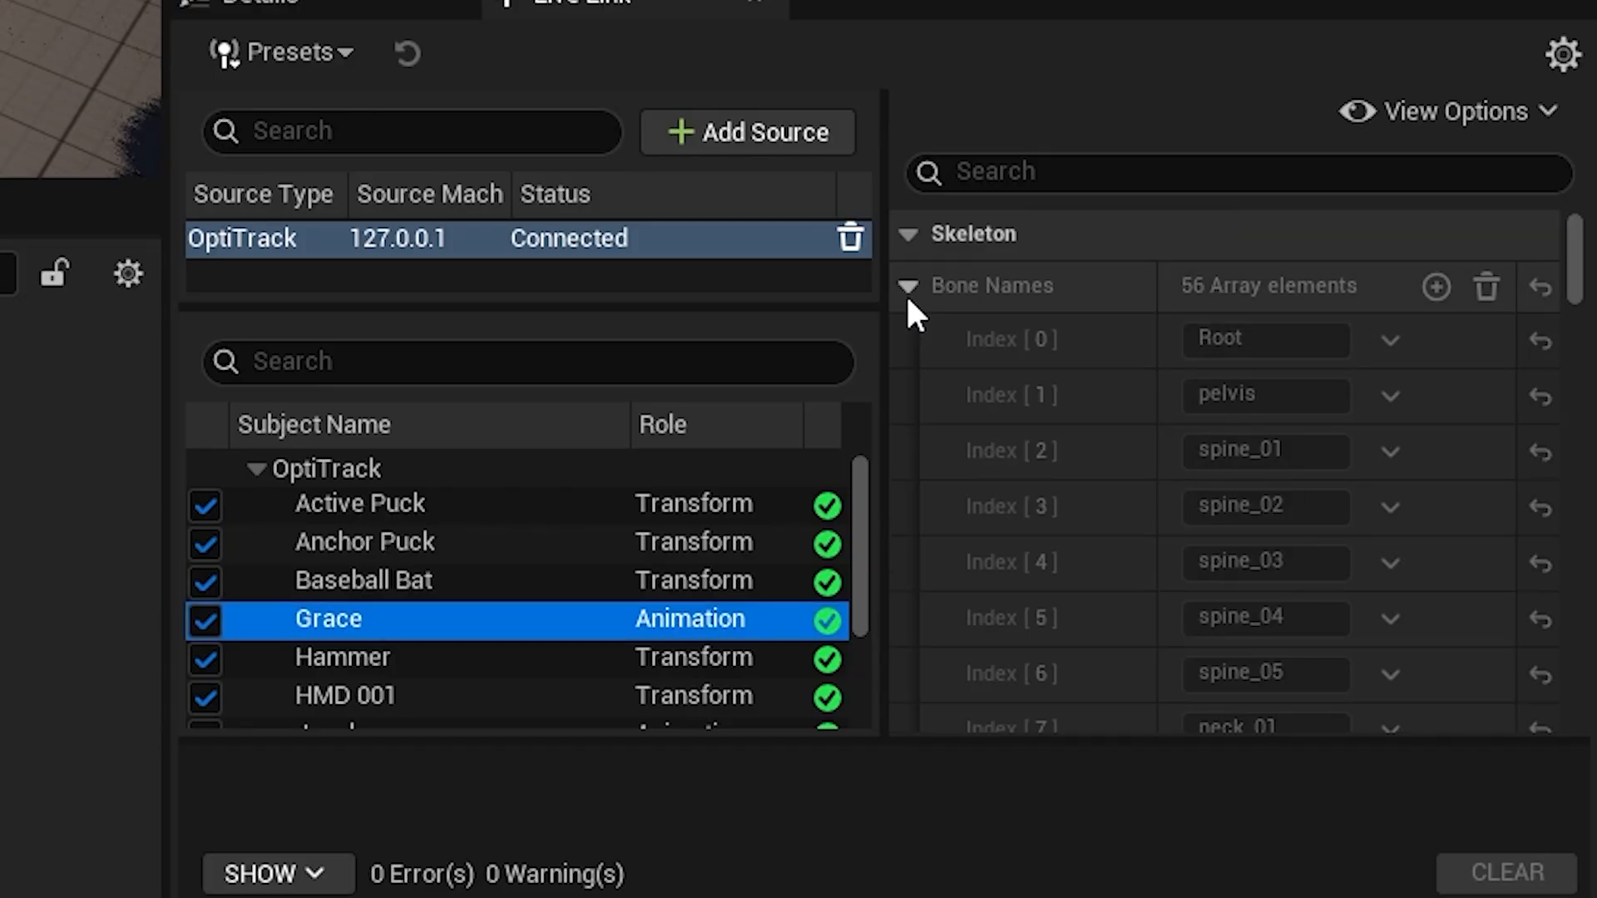
left_click(908, 289)
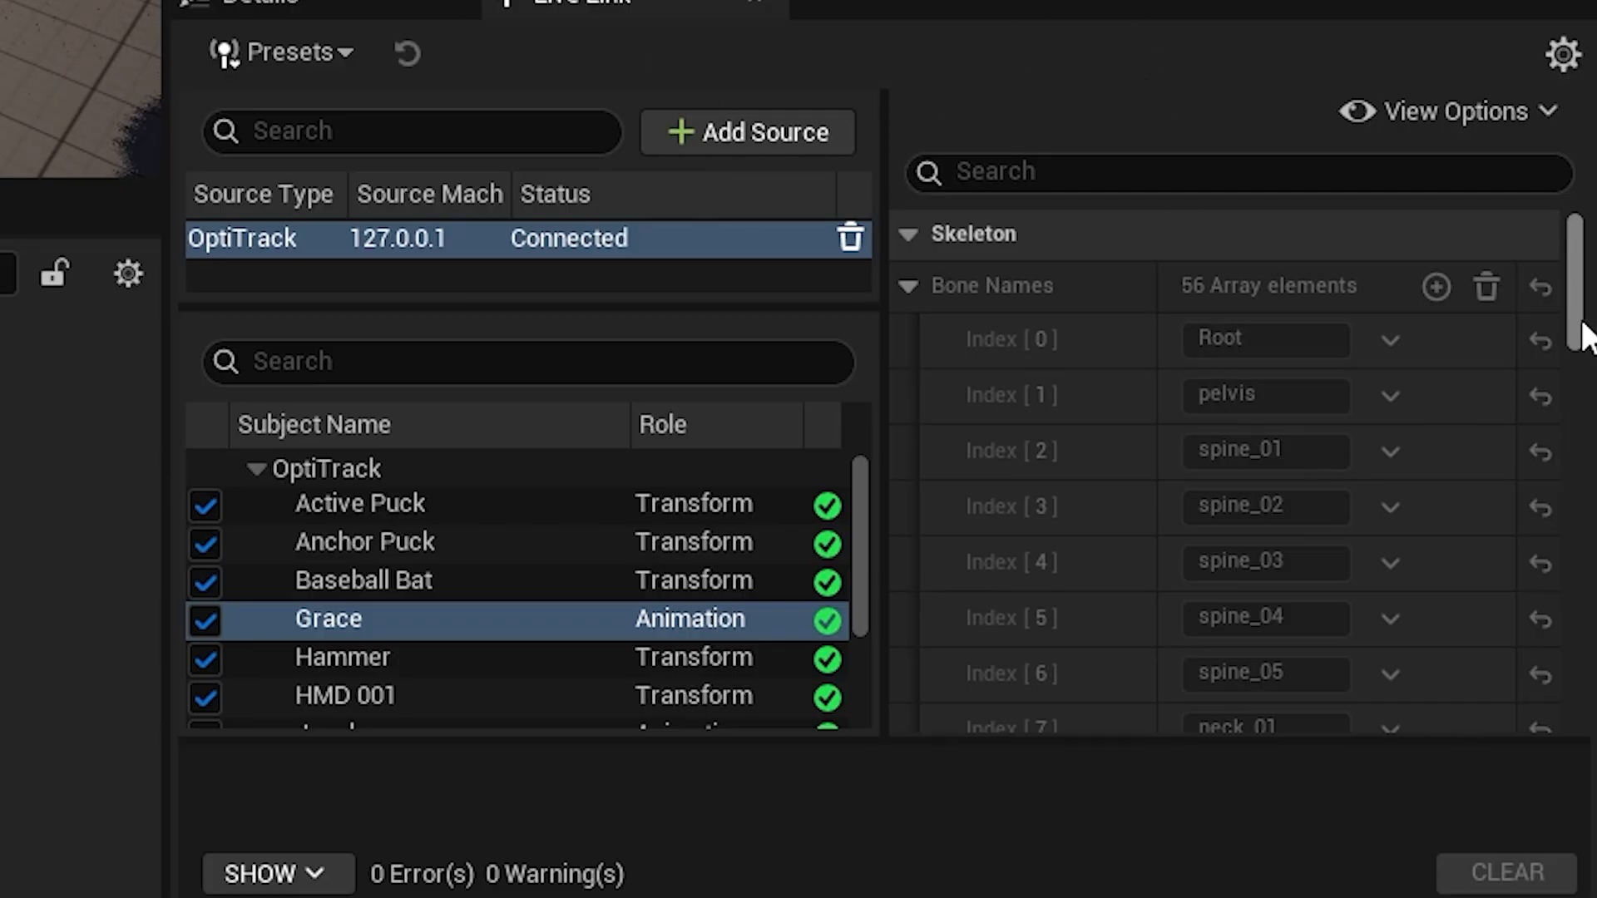
scroll(1587, 337, "down", 10)
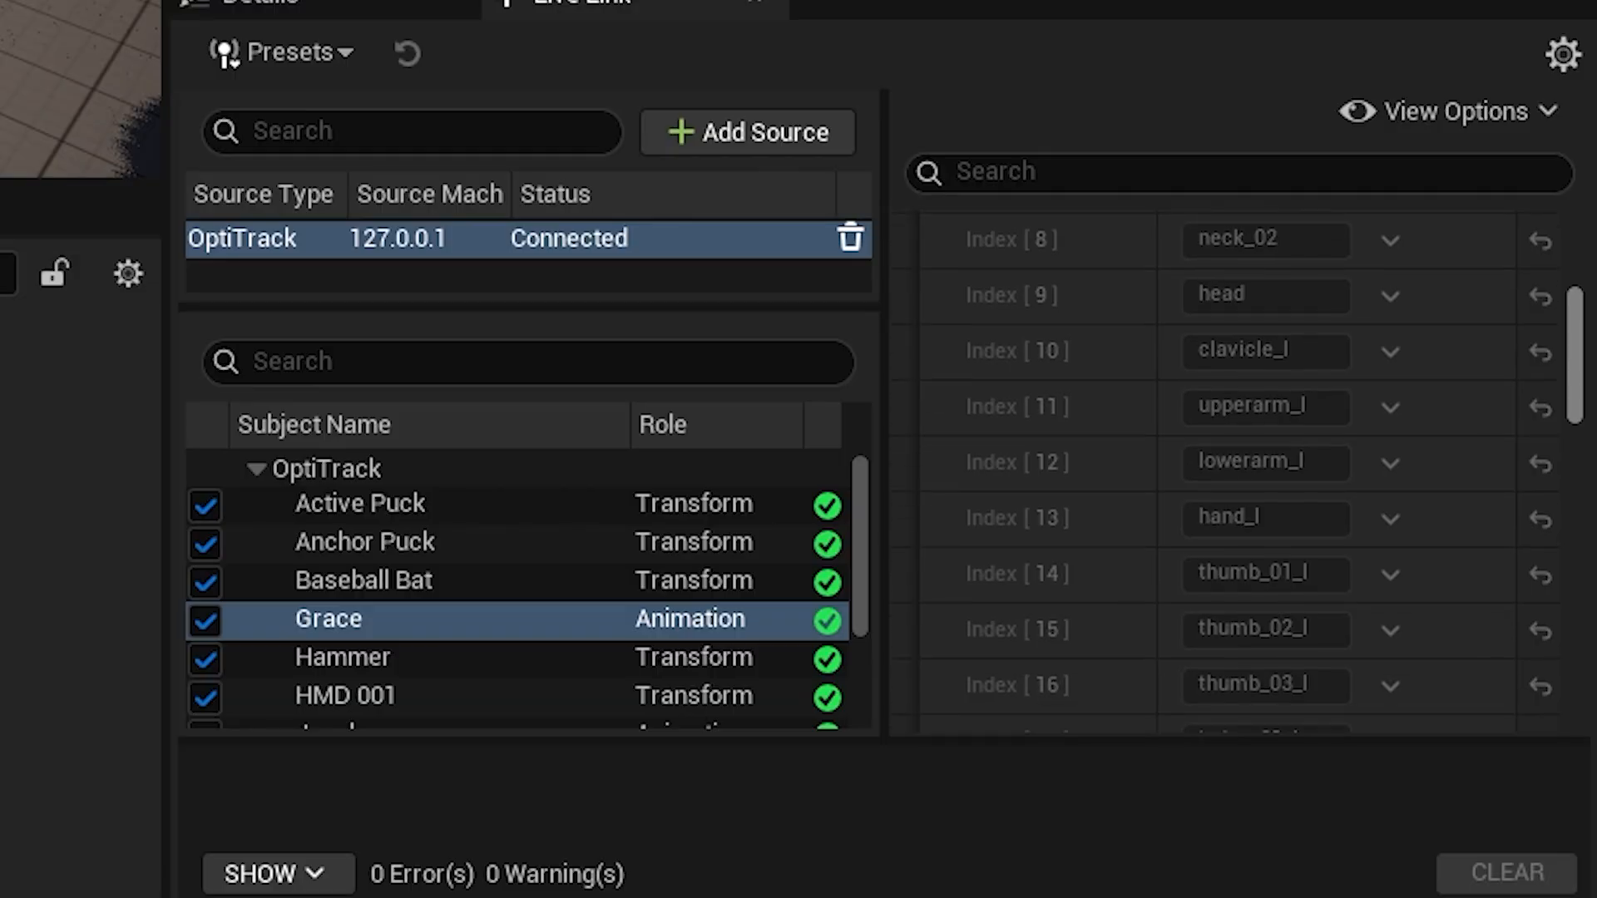
scroll(1586, 618, "down", 15)
left_click_drag(1590, 695, 1581, 315)
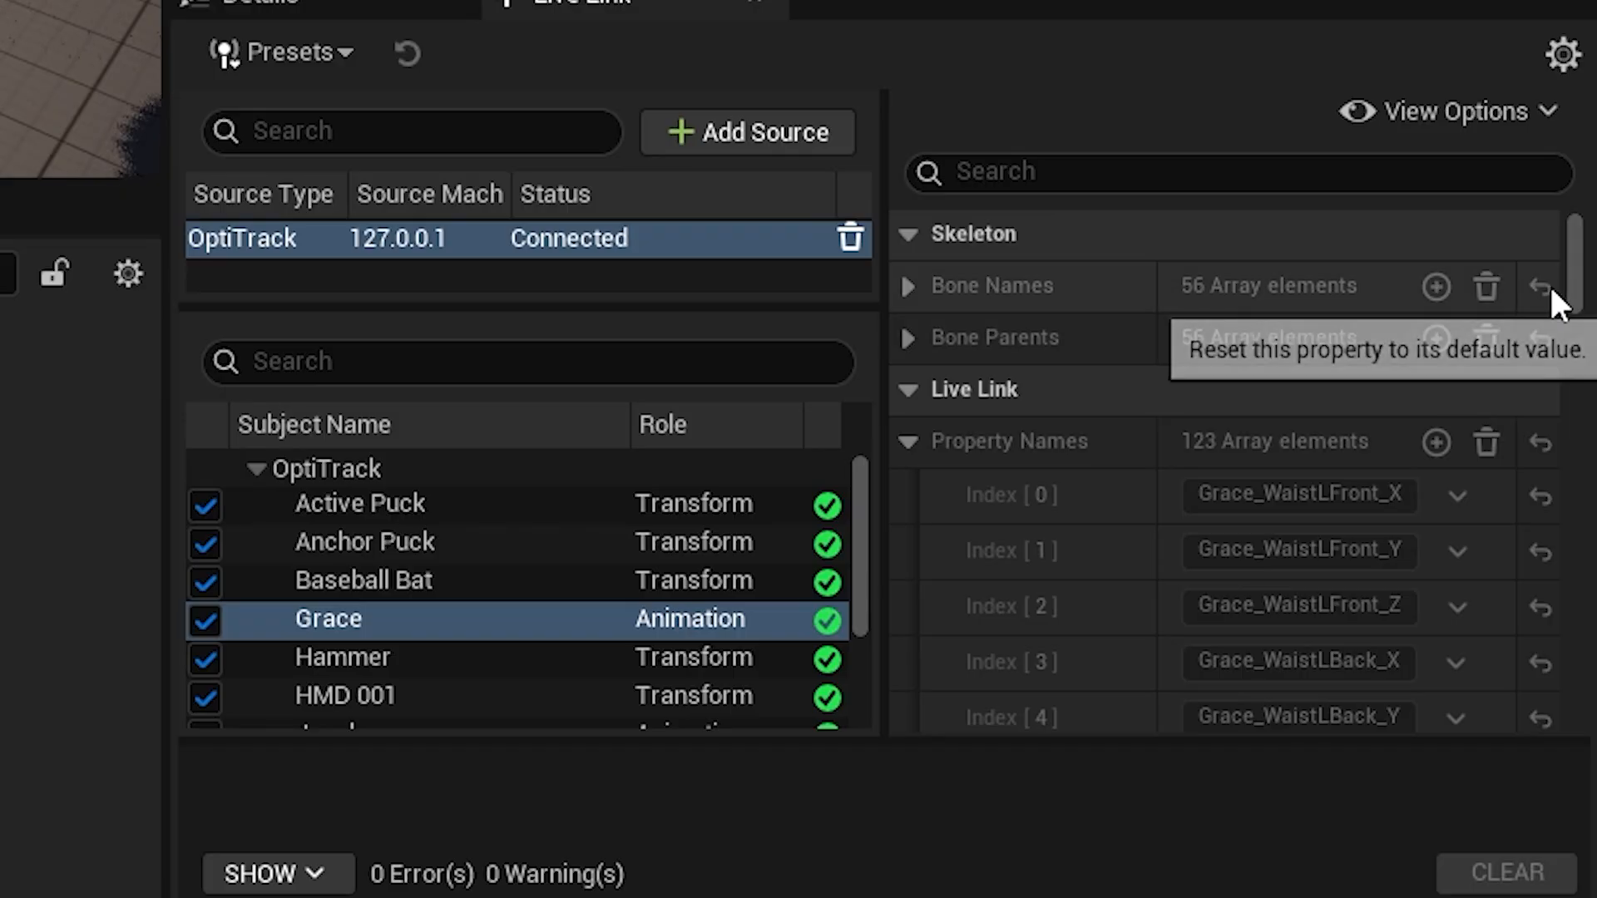
Show the skeleton subject's frame data and expand the transforms of bone indexes 0 and 1 to examine their location and rotation.
left_click(1451, 112)
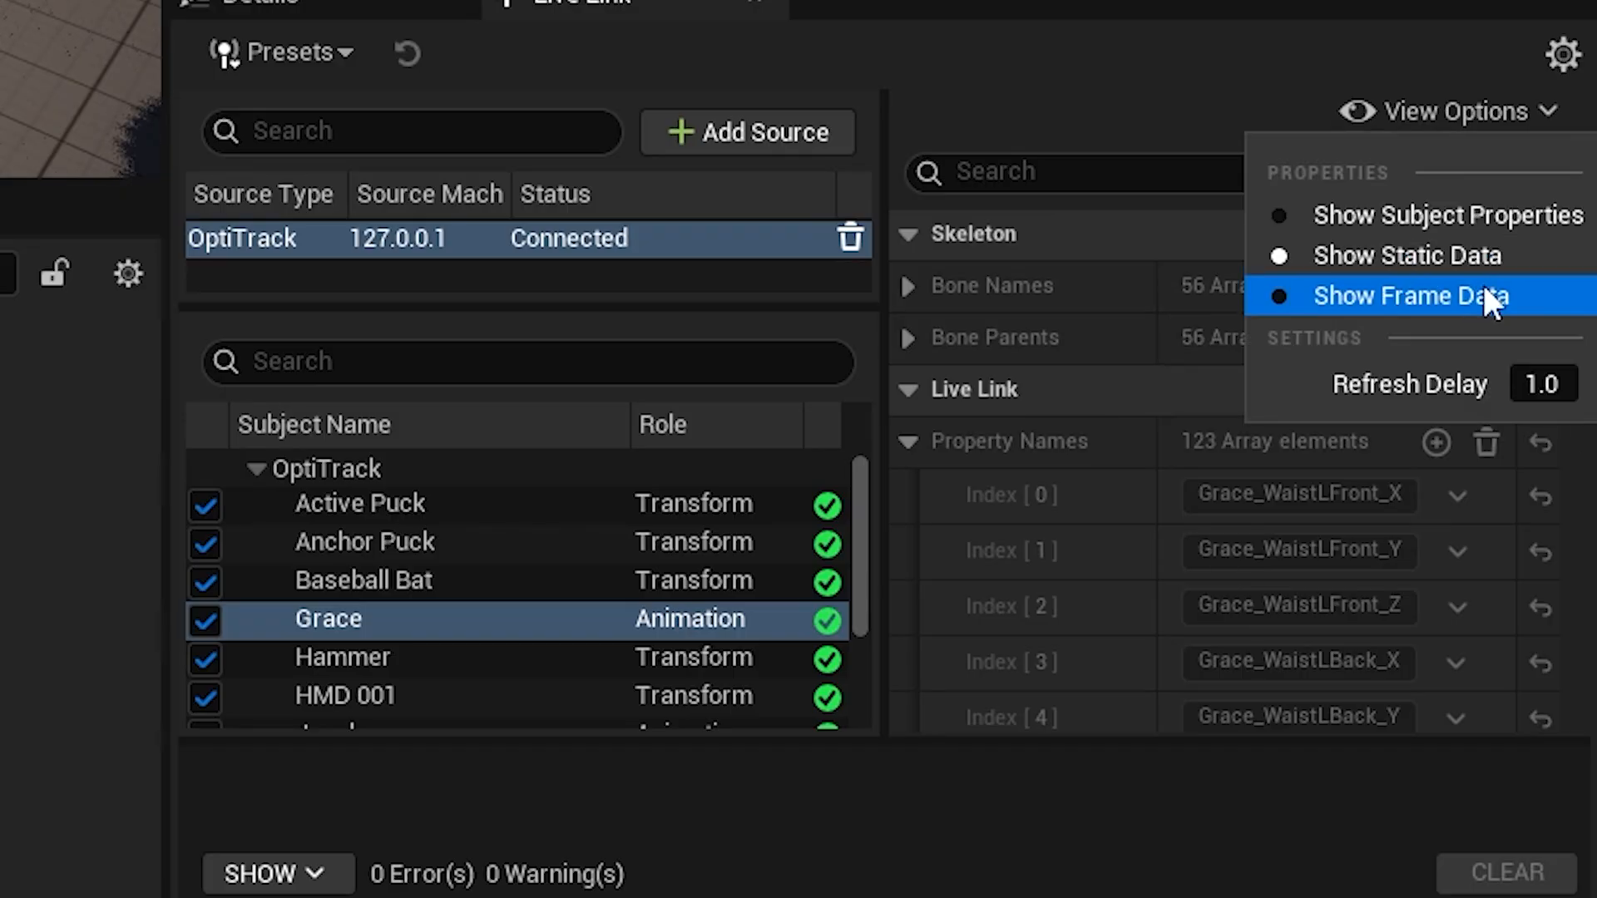
left_click(1405, 297)
left_click(908, 286)
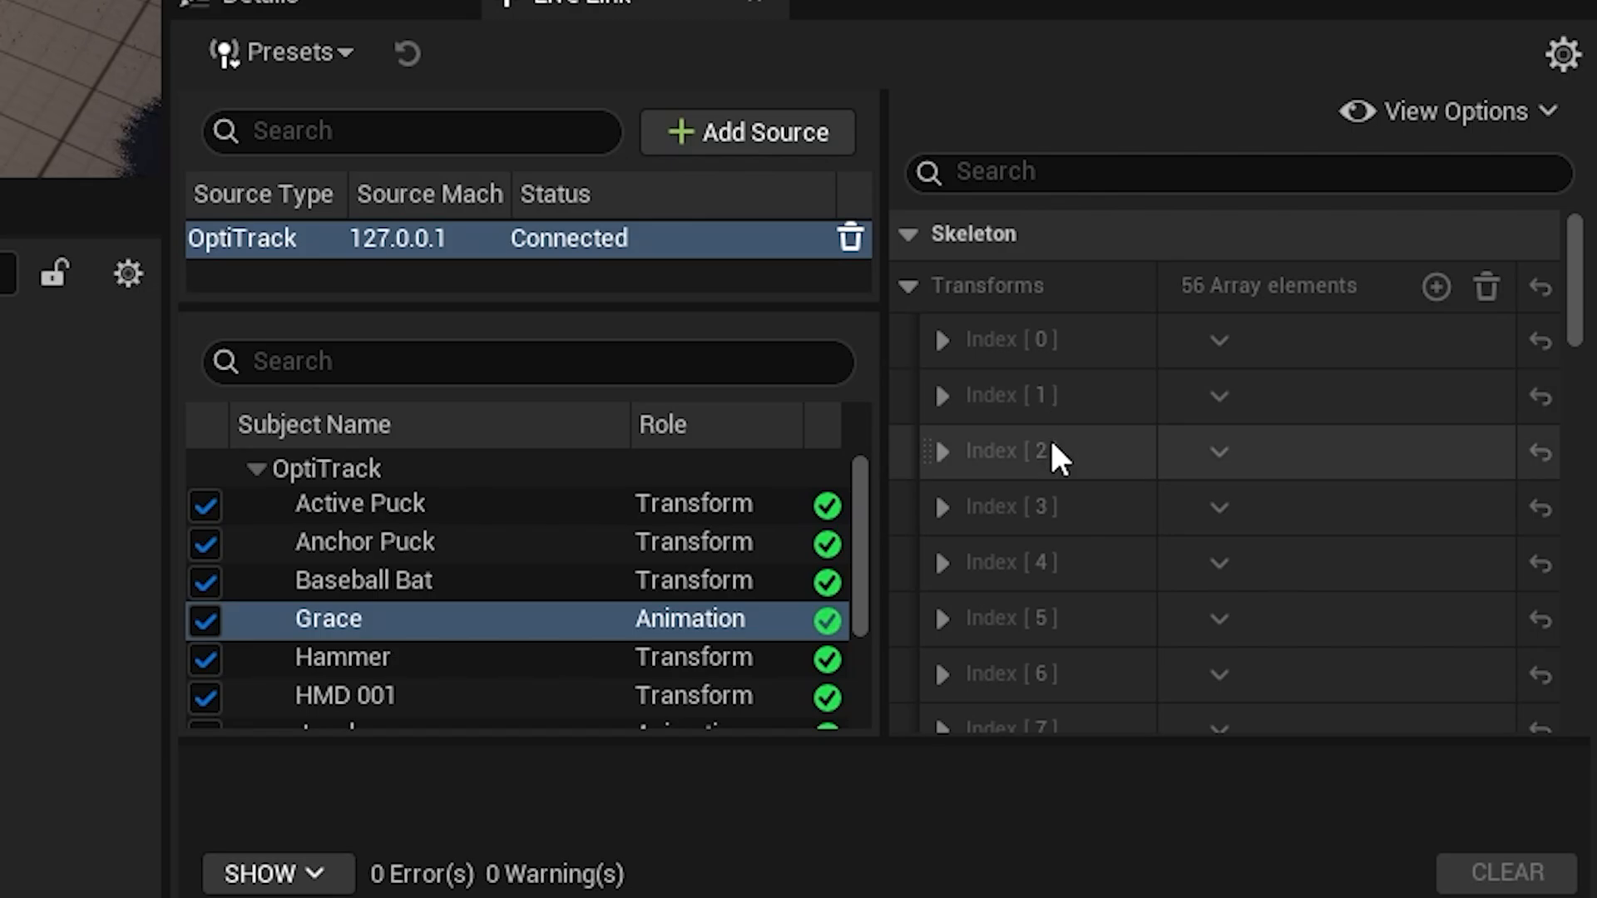
left_click(944, 341)
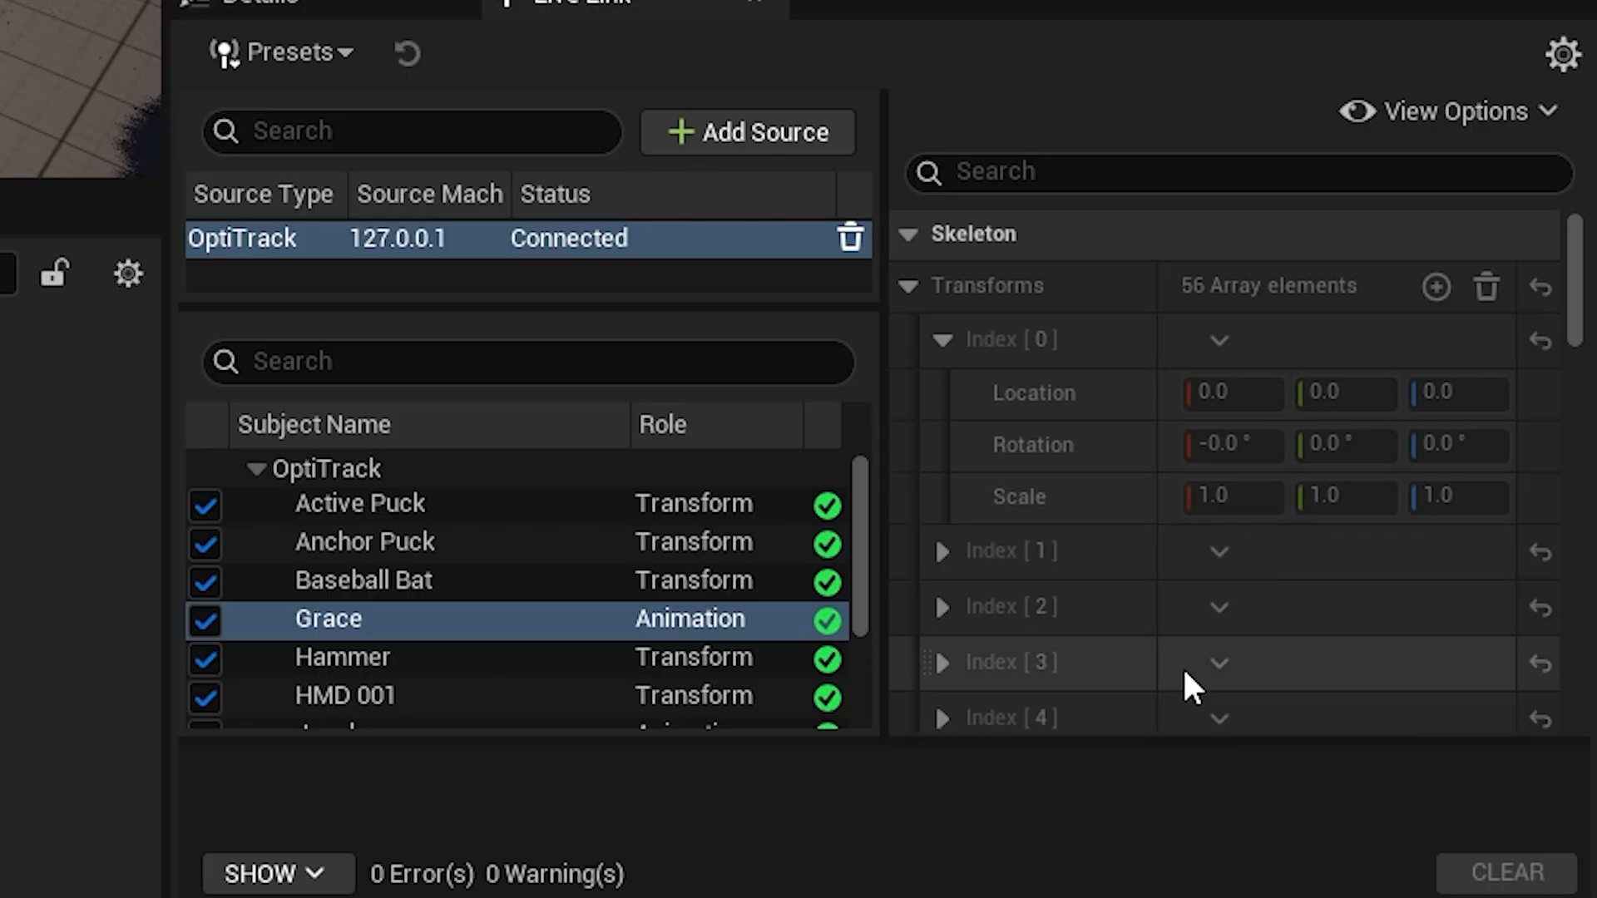
left_click(941, 551)
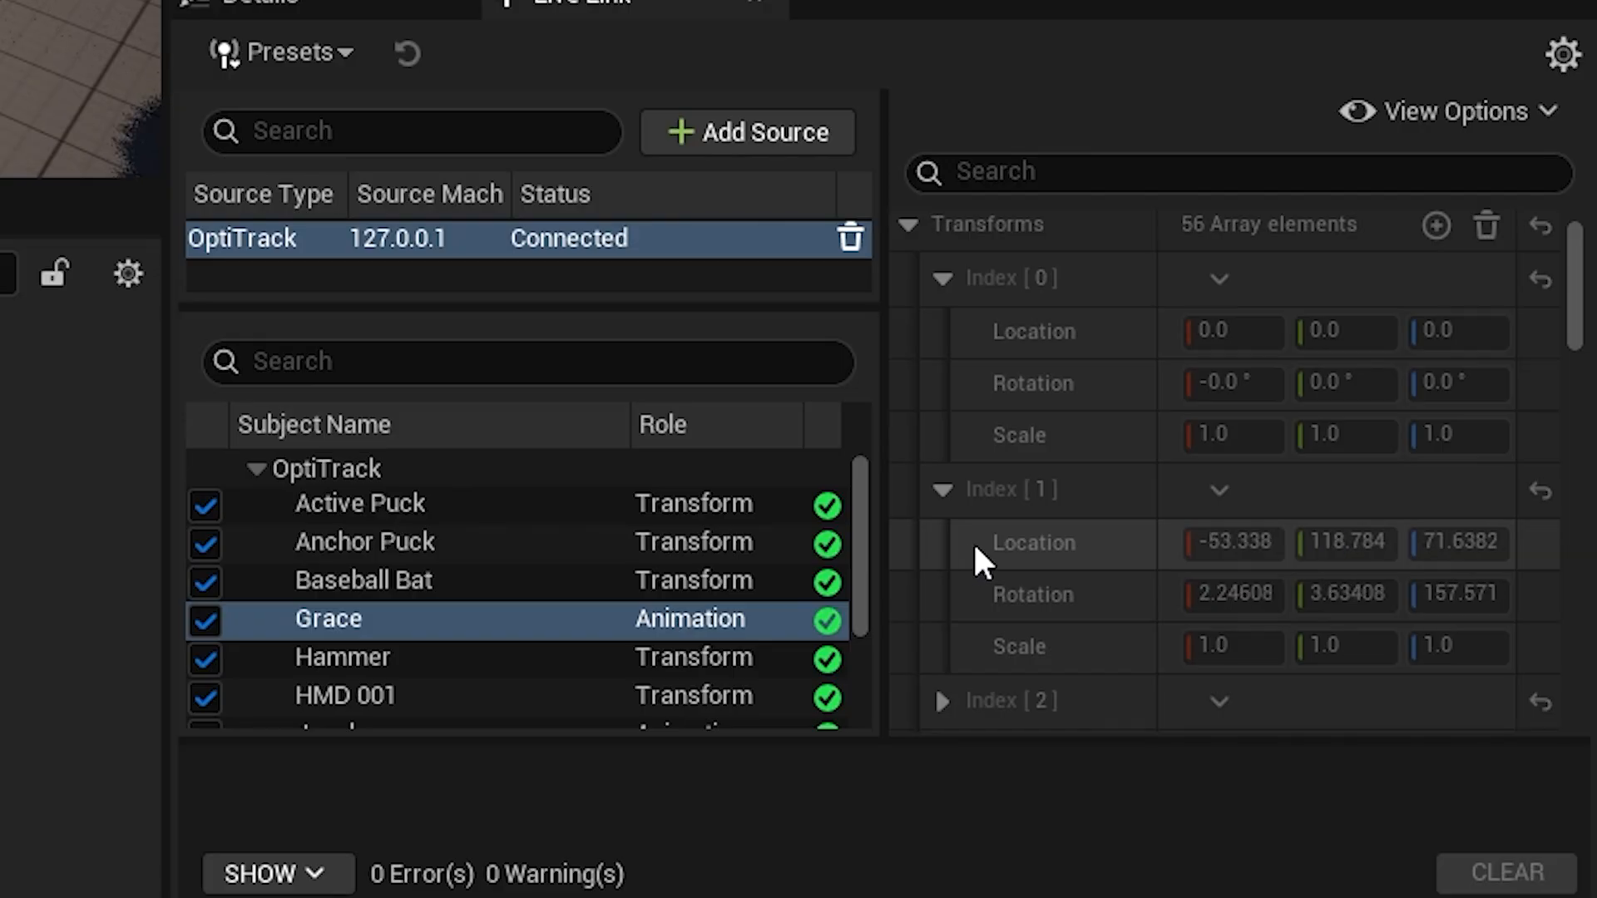
Select the Trained Markerset subject to view the bone transforms in its frame data.
left_click(1487, 114)
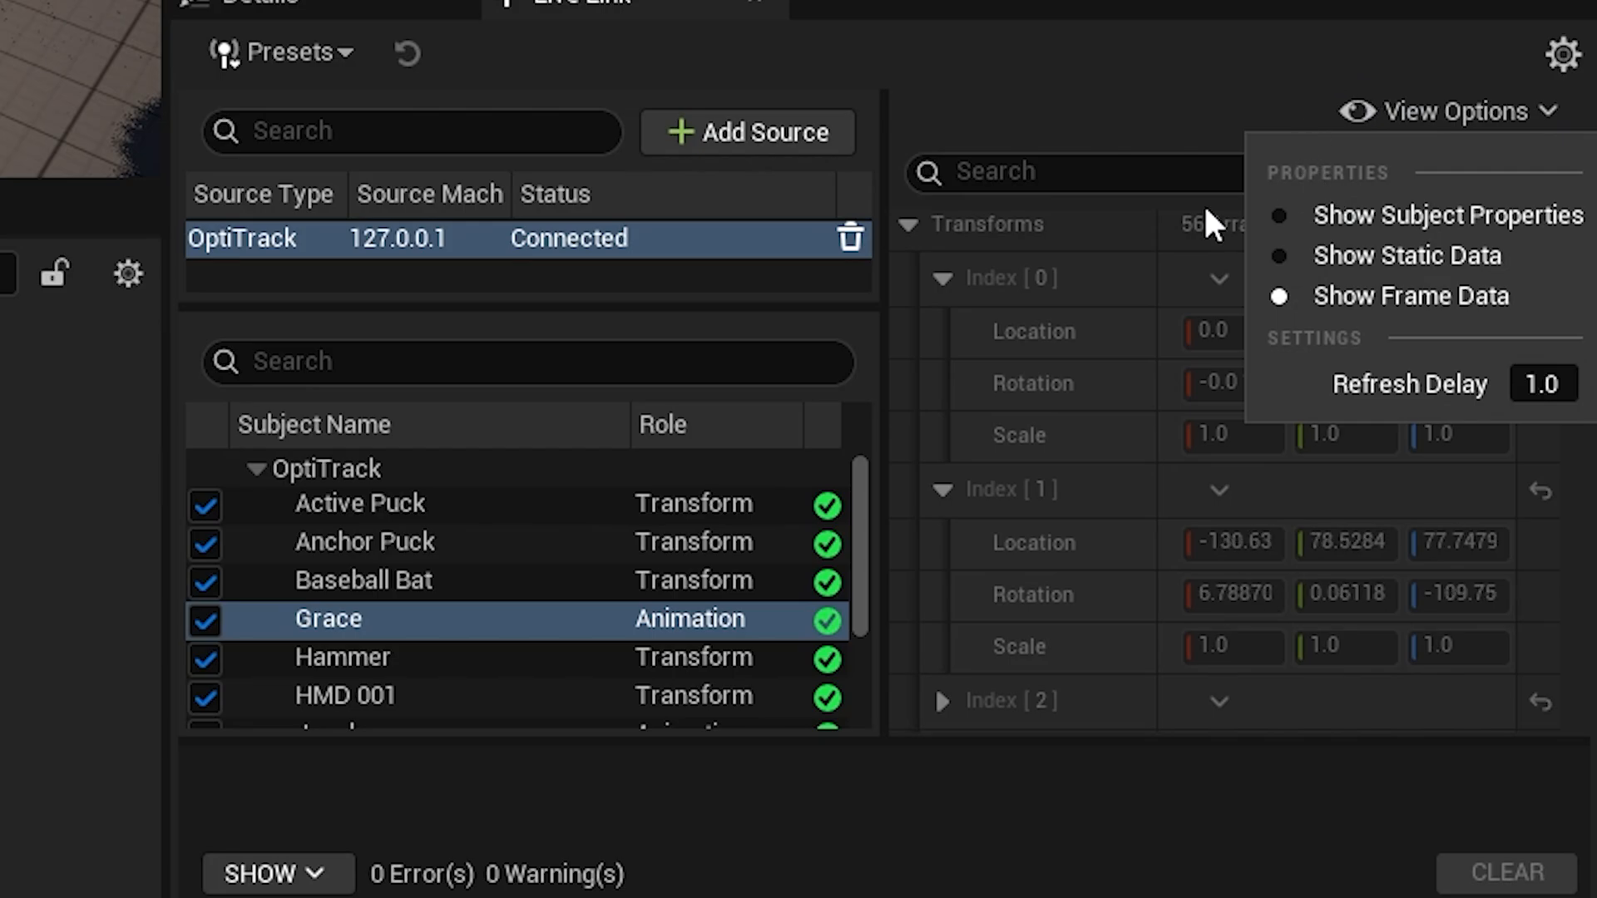
scroll(421, 641, "down", 3)
left_click(416, 634)
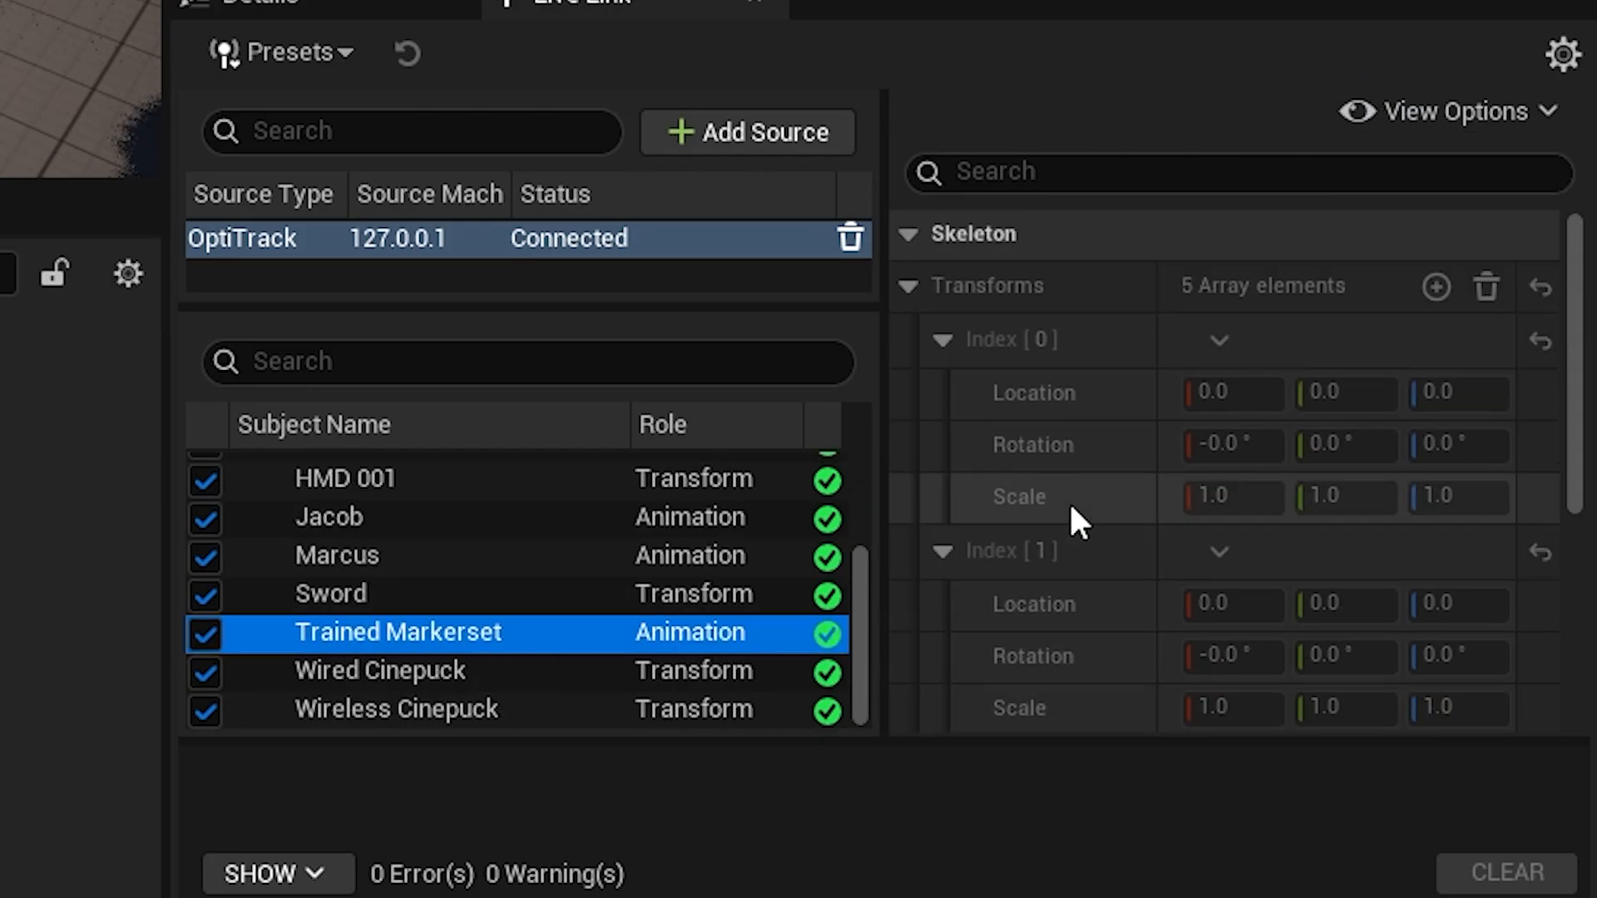
Collapse the expanded bone transforms of the Trained Markerset and expand indexes 3 and 4 to examine their location and rotation.
left_click(944, 341)
left_click(907, 285)
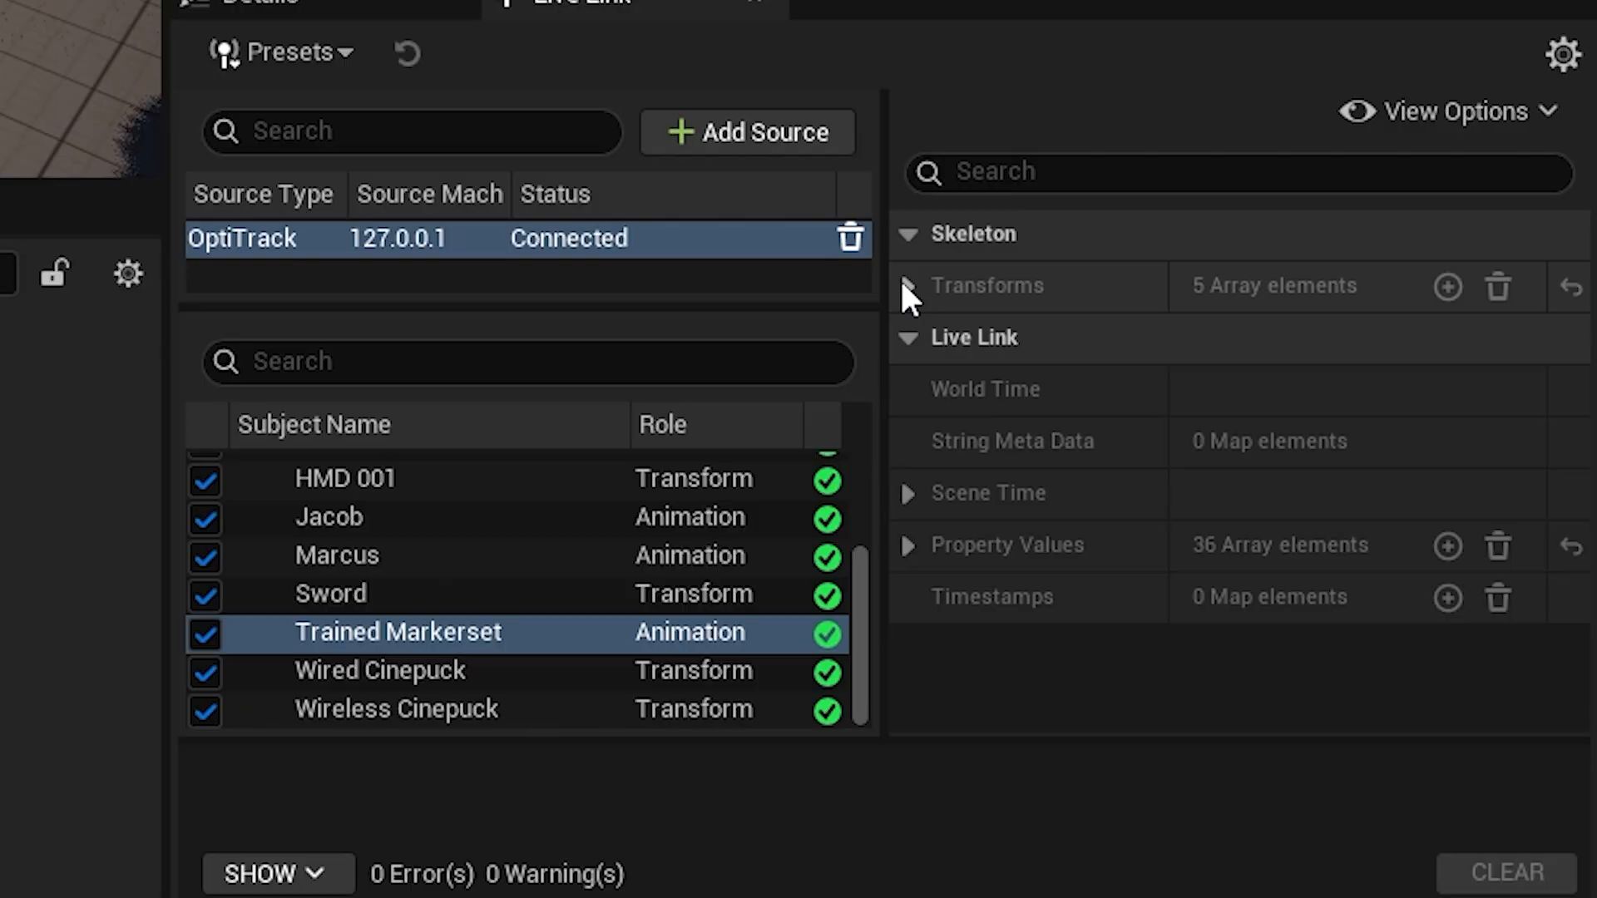
left_click(907, 285)
left_click(938, 453)
left_click(937, 456)
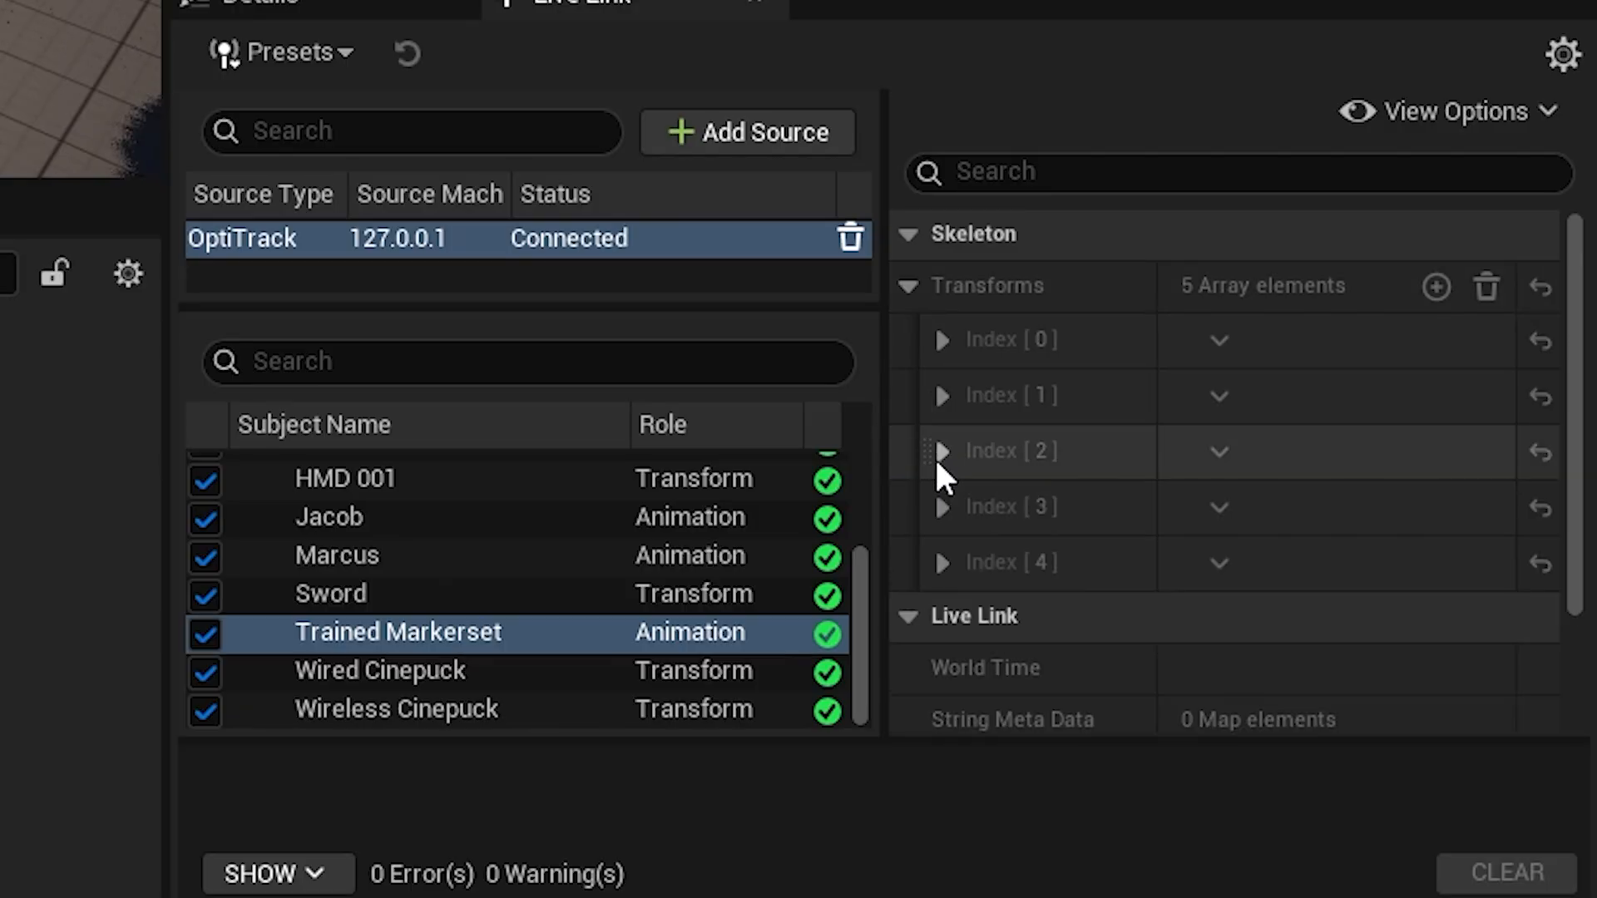
left_click(942, 504)
scroll(946, 511, "down", 1)
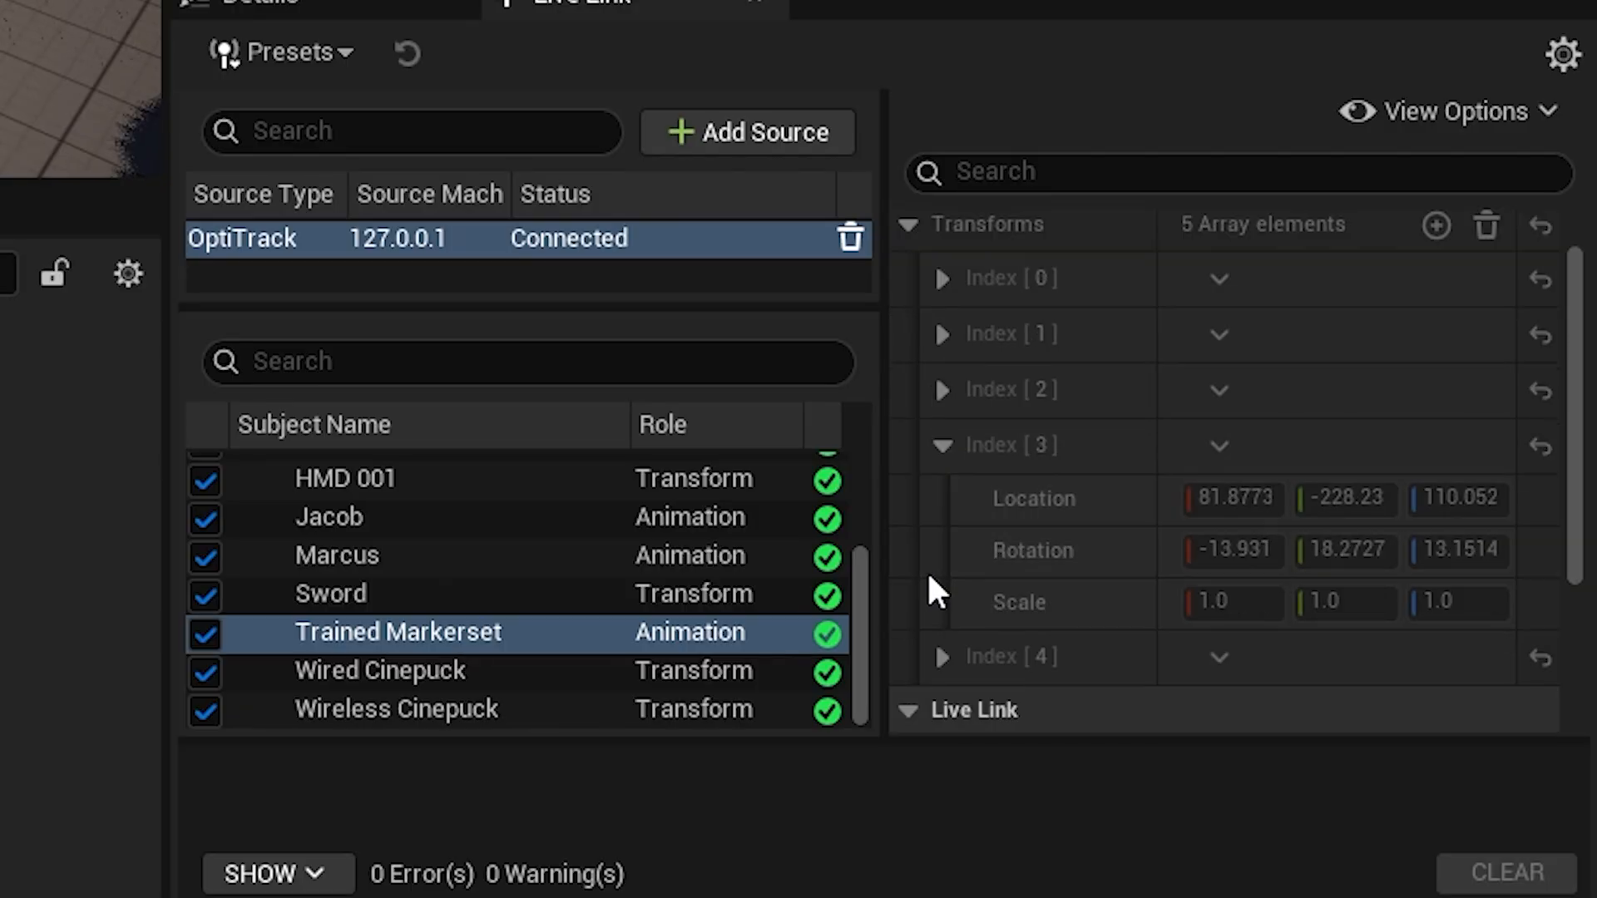
left_click(934, 656)
scroll(950, 645, "down", 2)
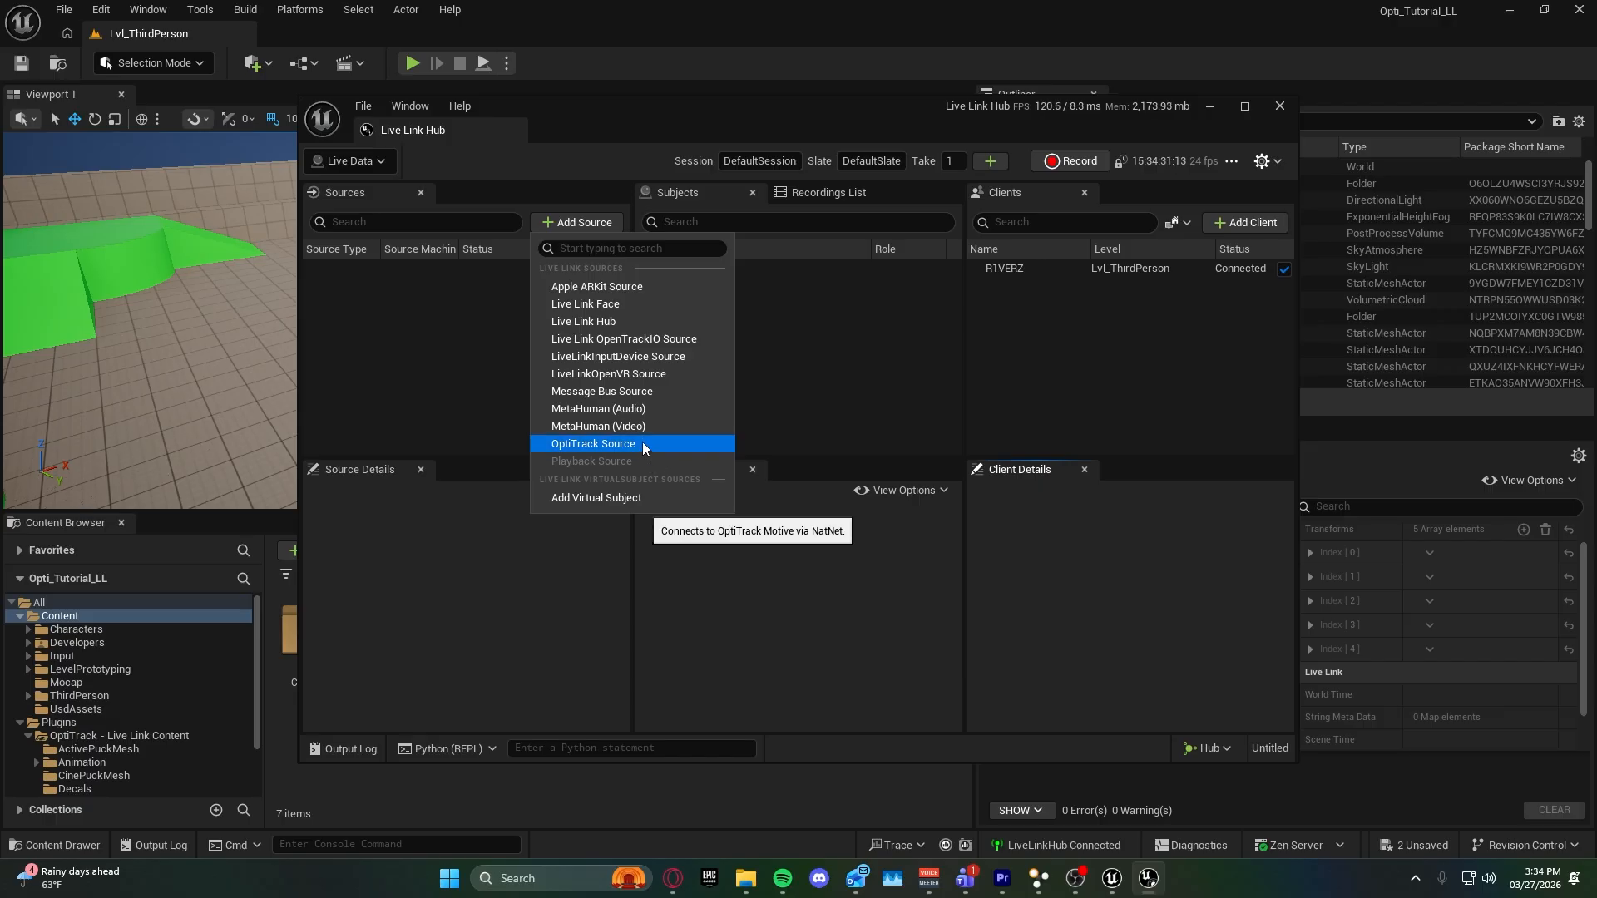
In Live Link Hub, create an OptiTrack source with automatic connection and select the OptiTrack subject group.
left_click(642, 441)
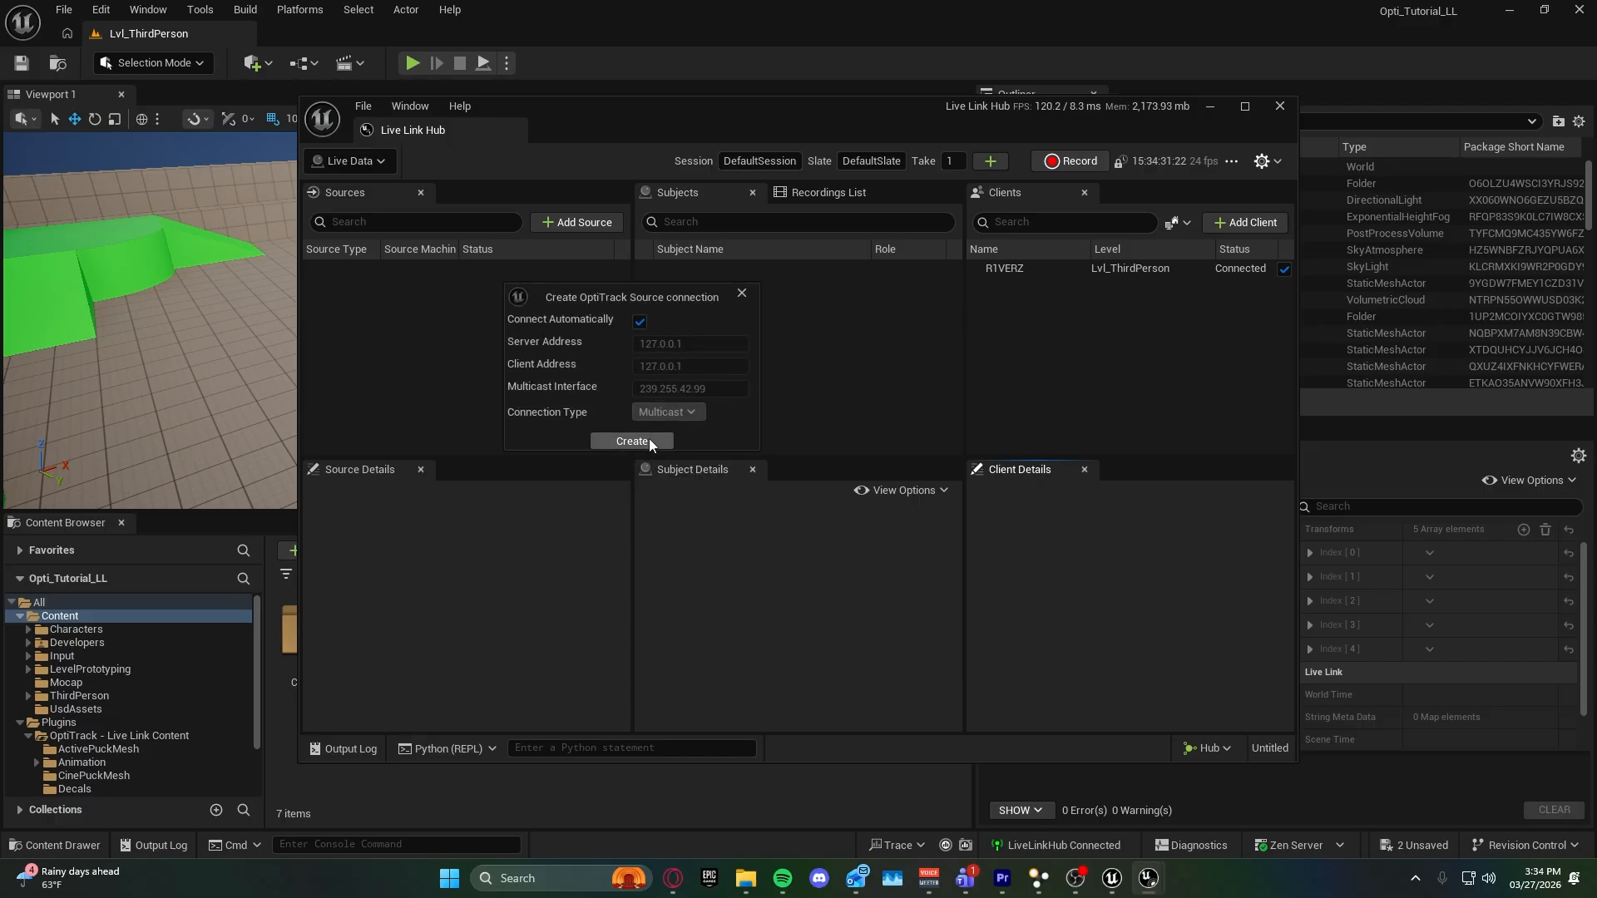
left_click(648, 438)
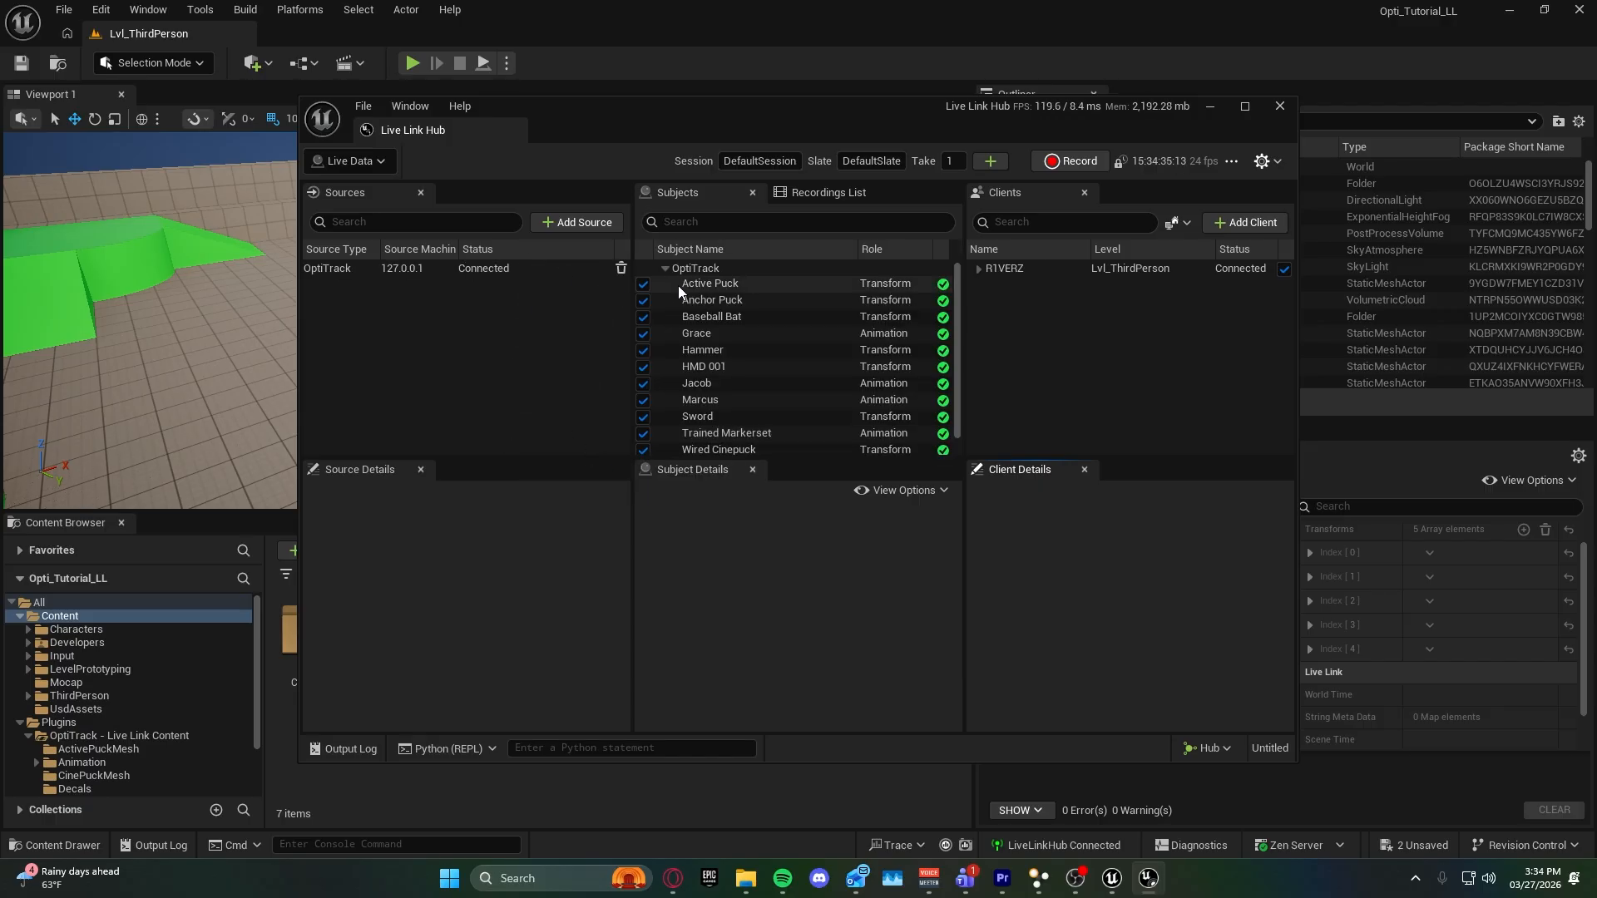
left_click(756, 269)
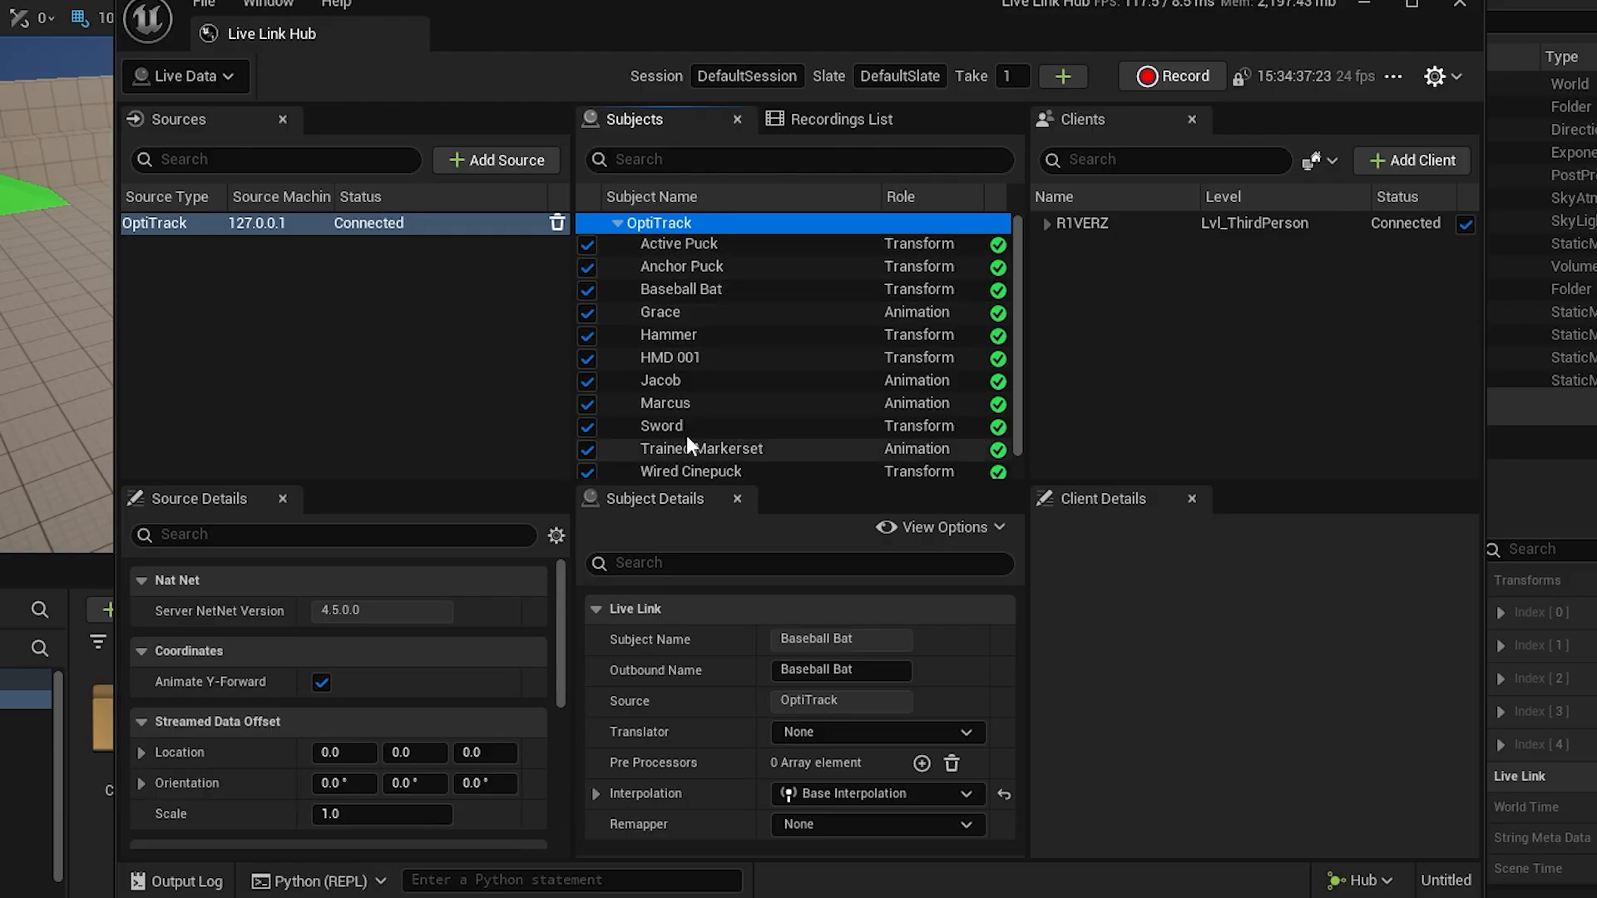
Examine the OptiTrack source's settings, from NatNet version, coordinates and data offset to markers, Live Link roles, timecode provider and buffer.
scroll(510, 690, "down", 2)
scroll(535, 671, "up", 2)
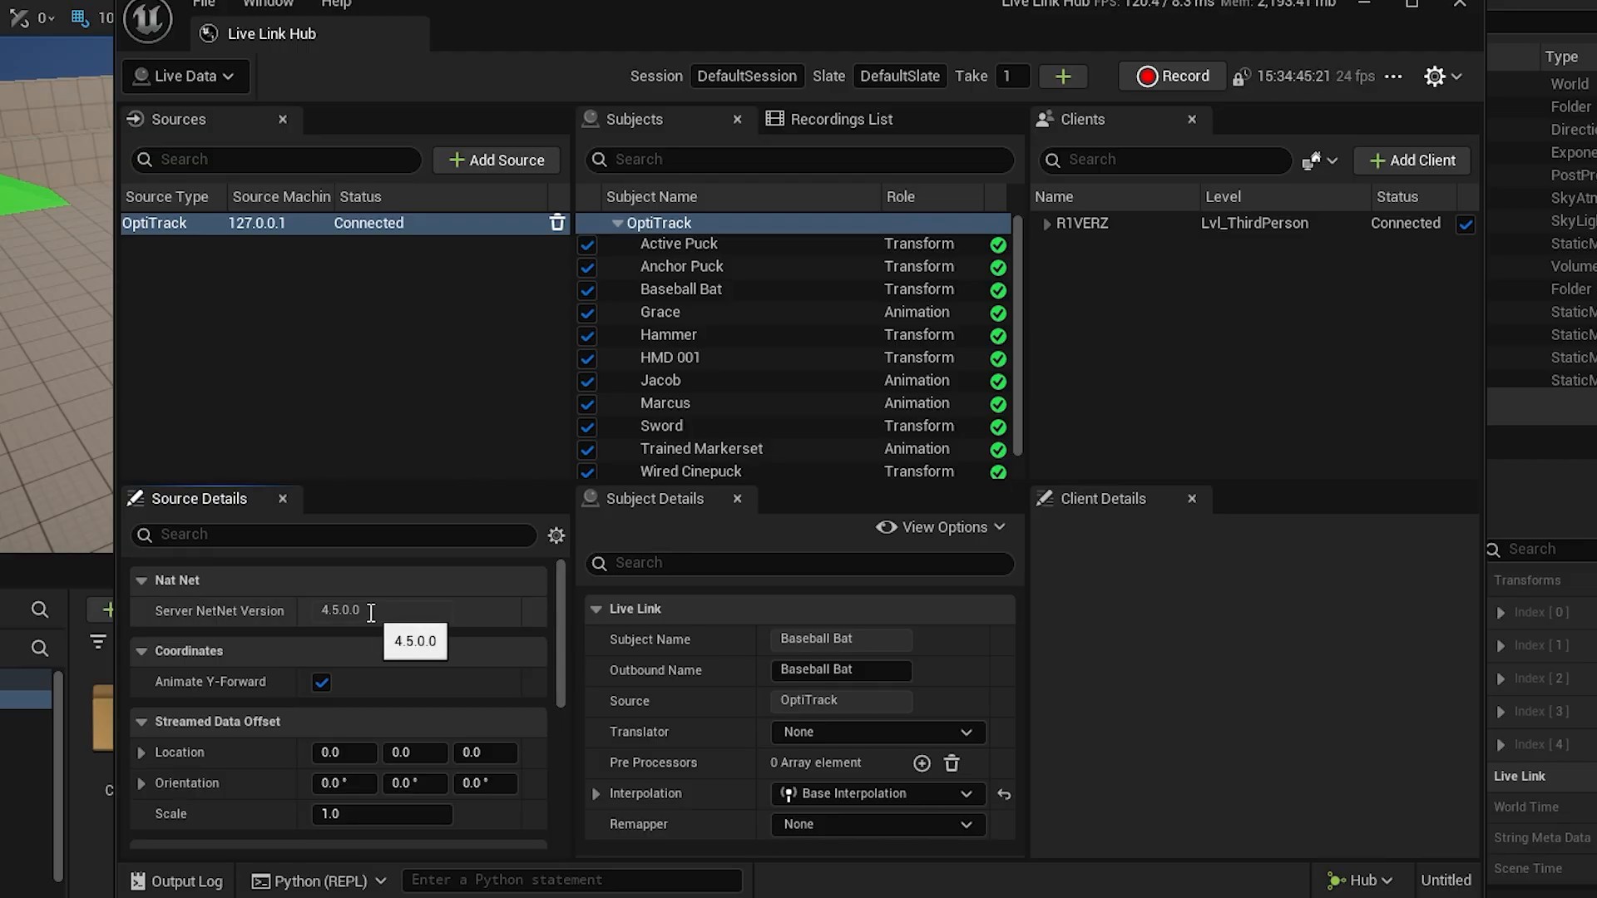
scroll(370, 610, "down", 2)
scroll(369, 610, "up", 2)
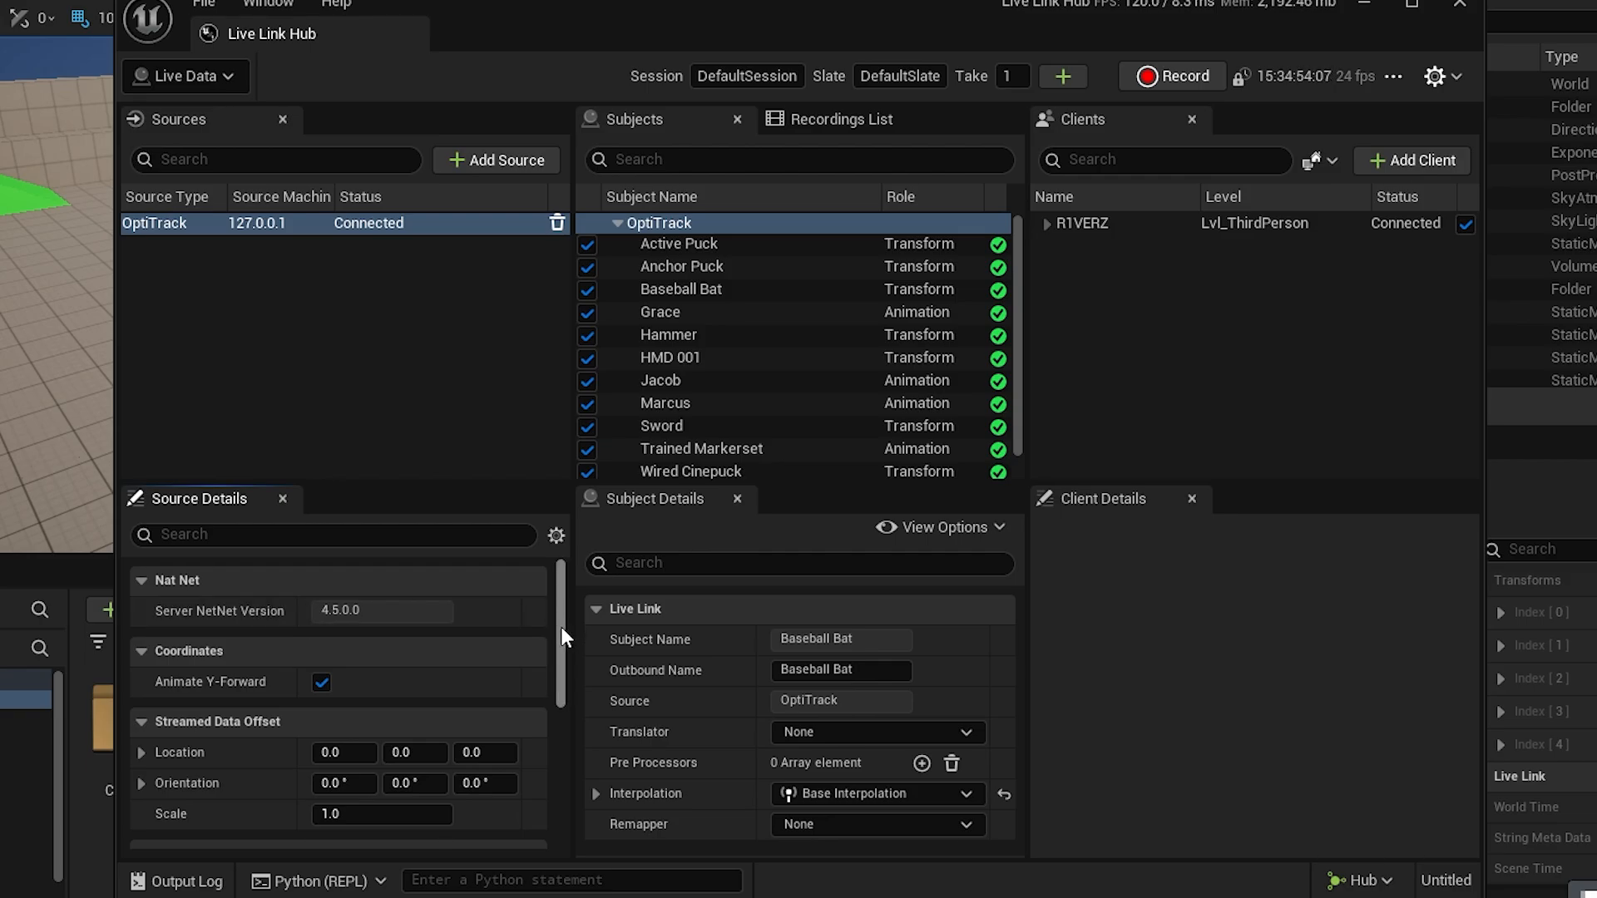
scroll(561, 626, "down", 3)
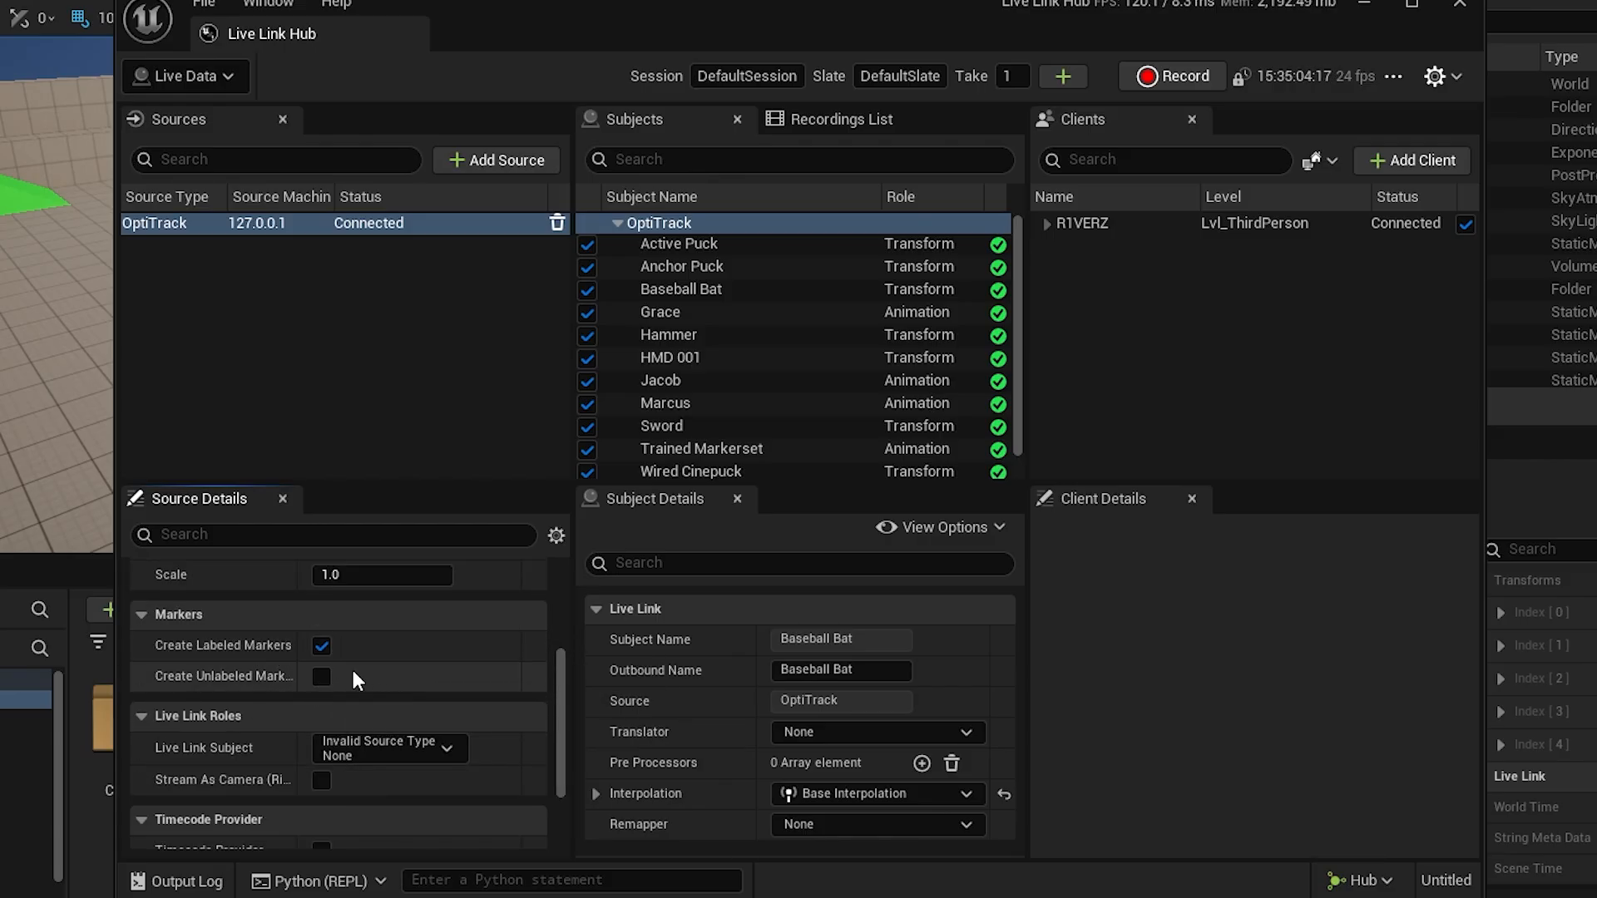
scroll(351, 666, "down", 2)
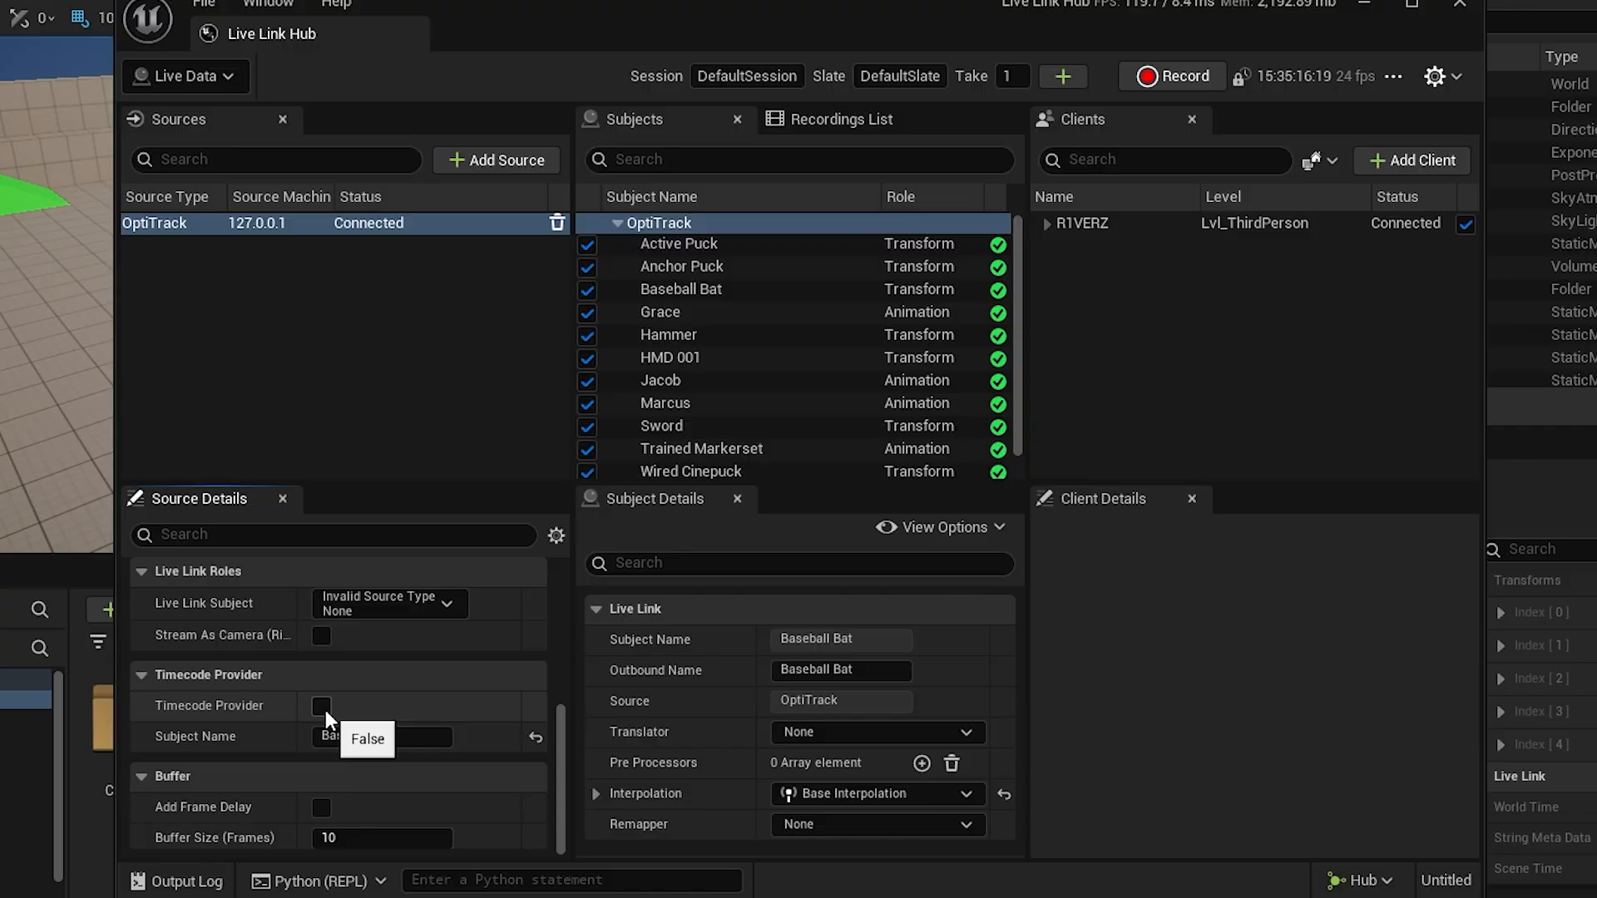
Enable the OptiTrack source's Timecode Provider option, turn it off again and review the remaining source settings.
left_click(321, 706)
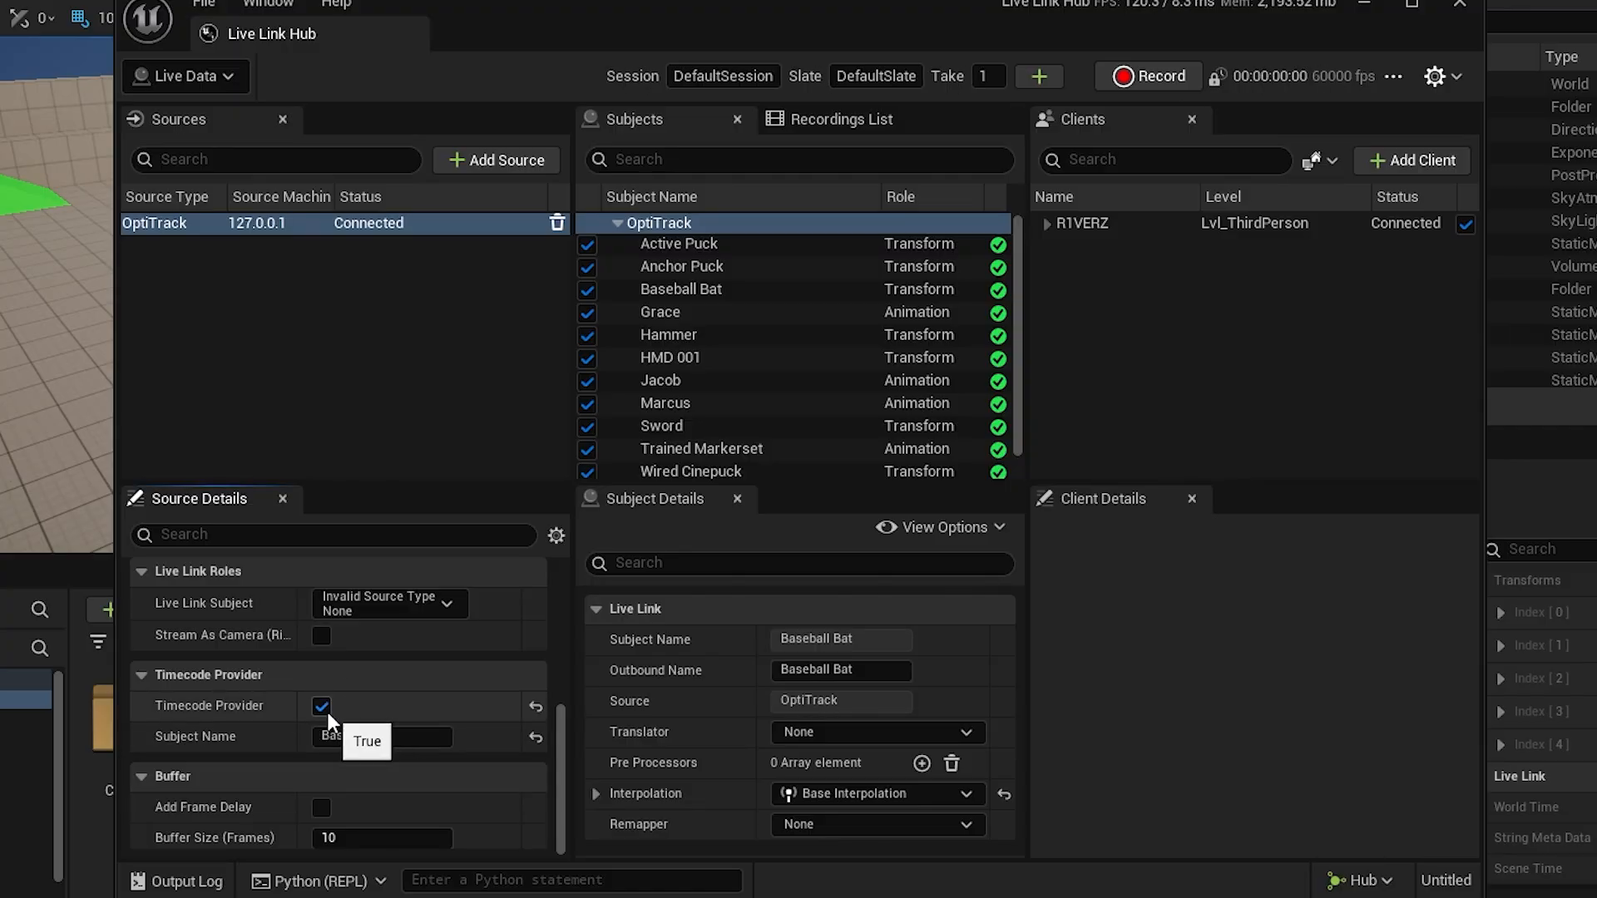
left_click(321, 705)
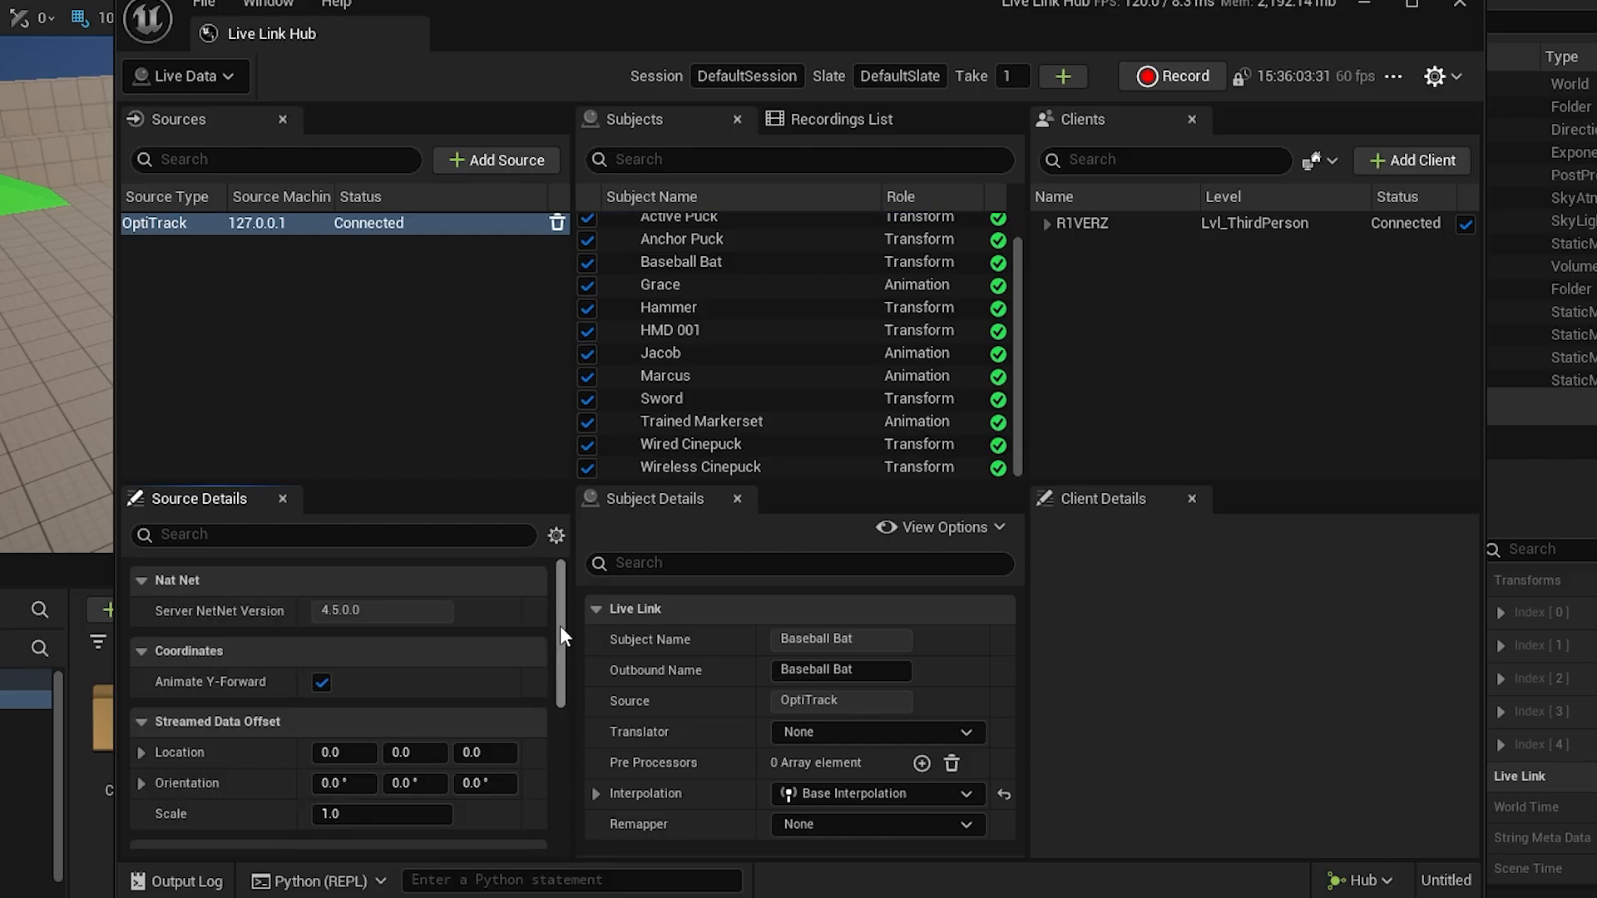
left_click_drag(561, 626, 581, 751)
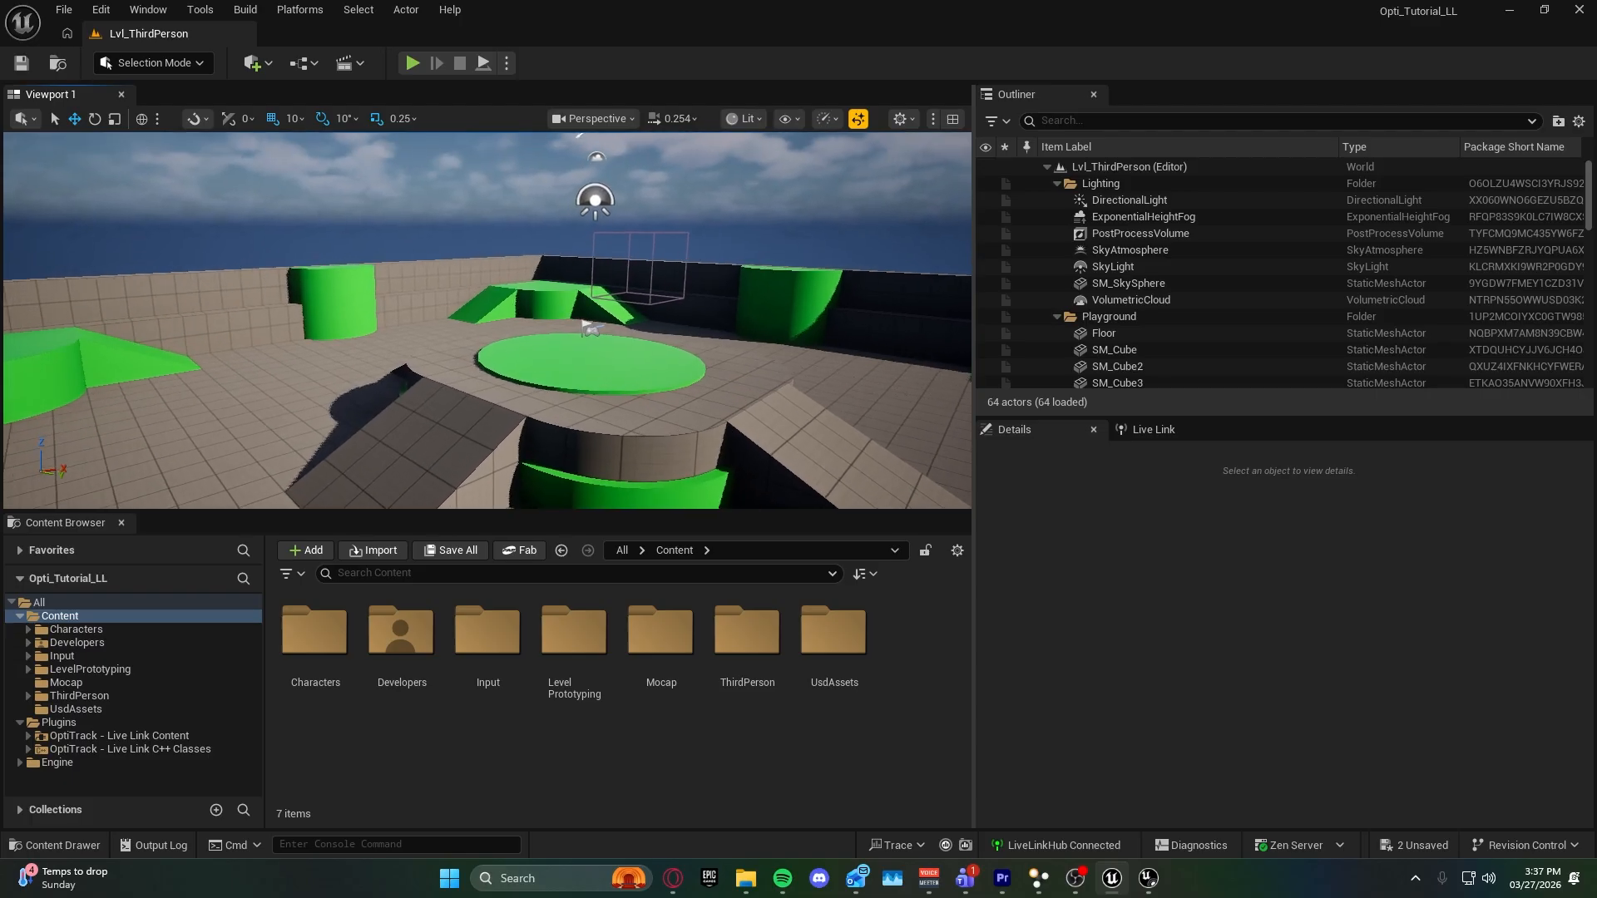
In the Unreal Editor, place an Optitrack Live Link Display actor in the level near the round green platform.
key("w")
right_click_drag(912, 438, 913, 438)
left_click(249, 63)
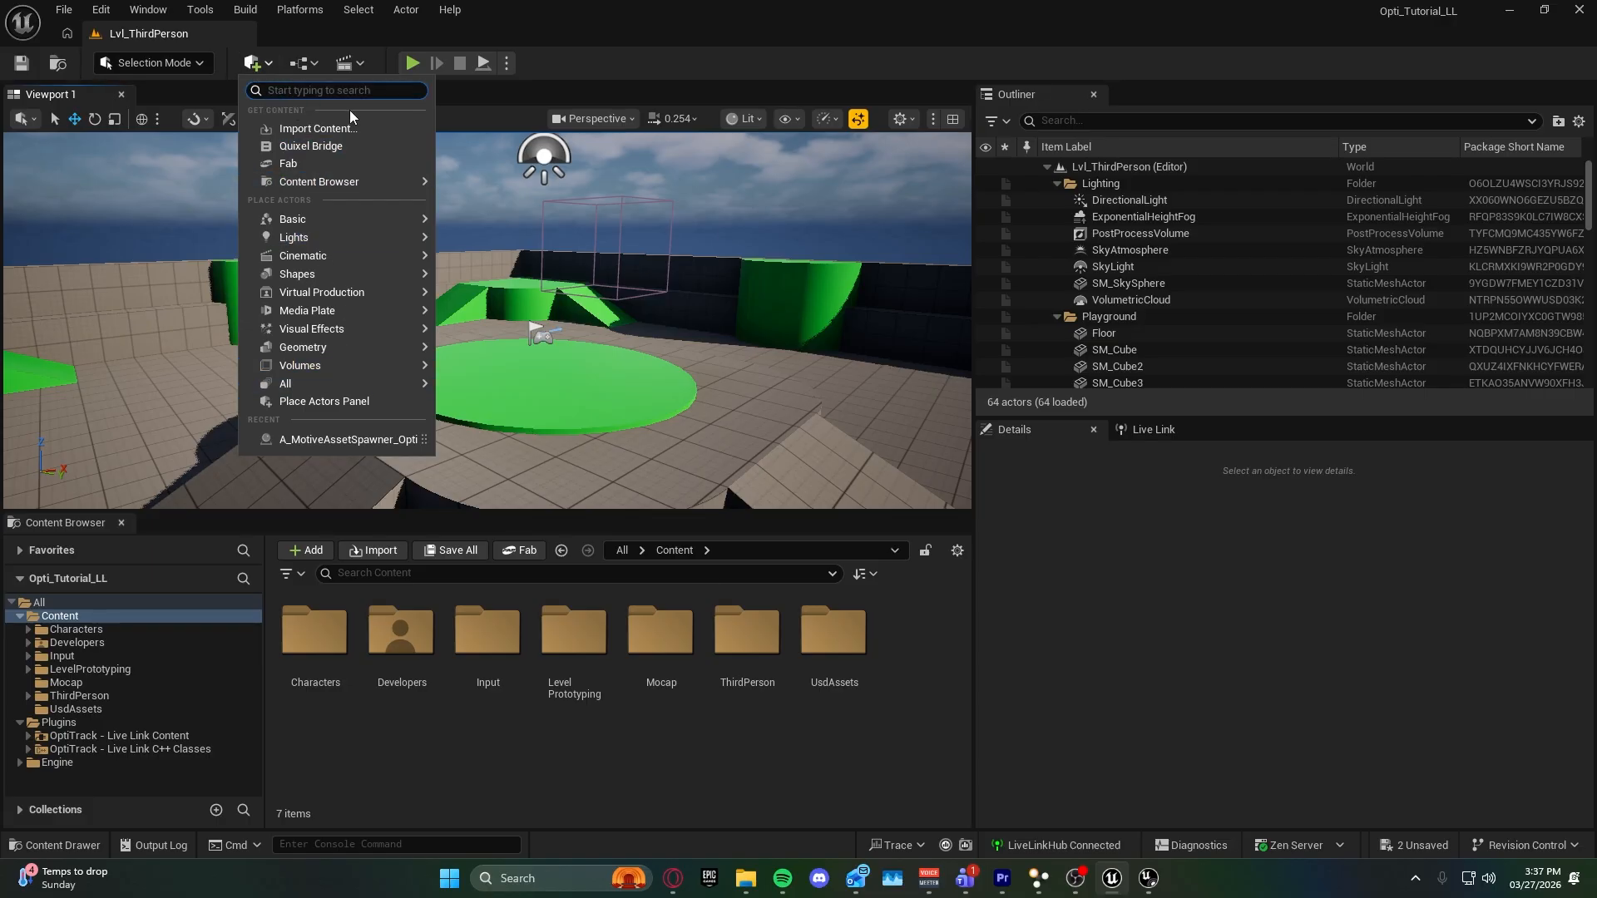
type("optitrack")
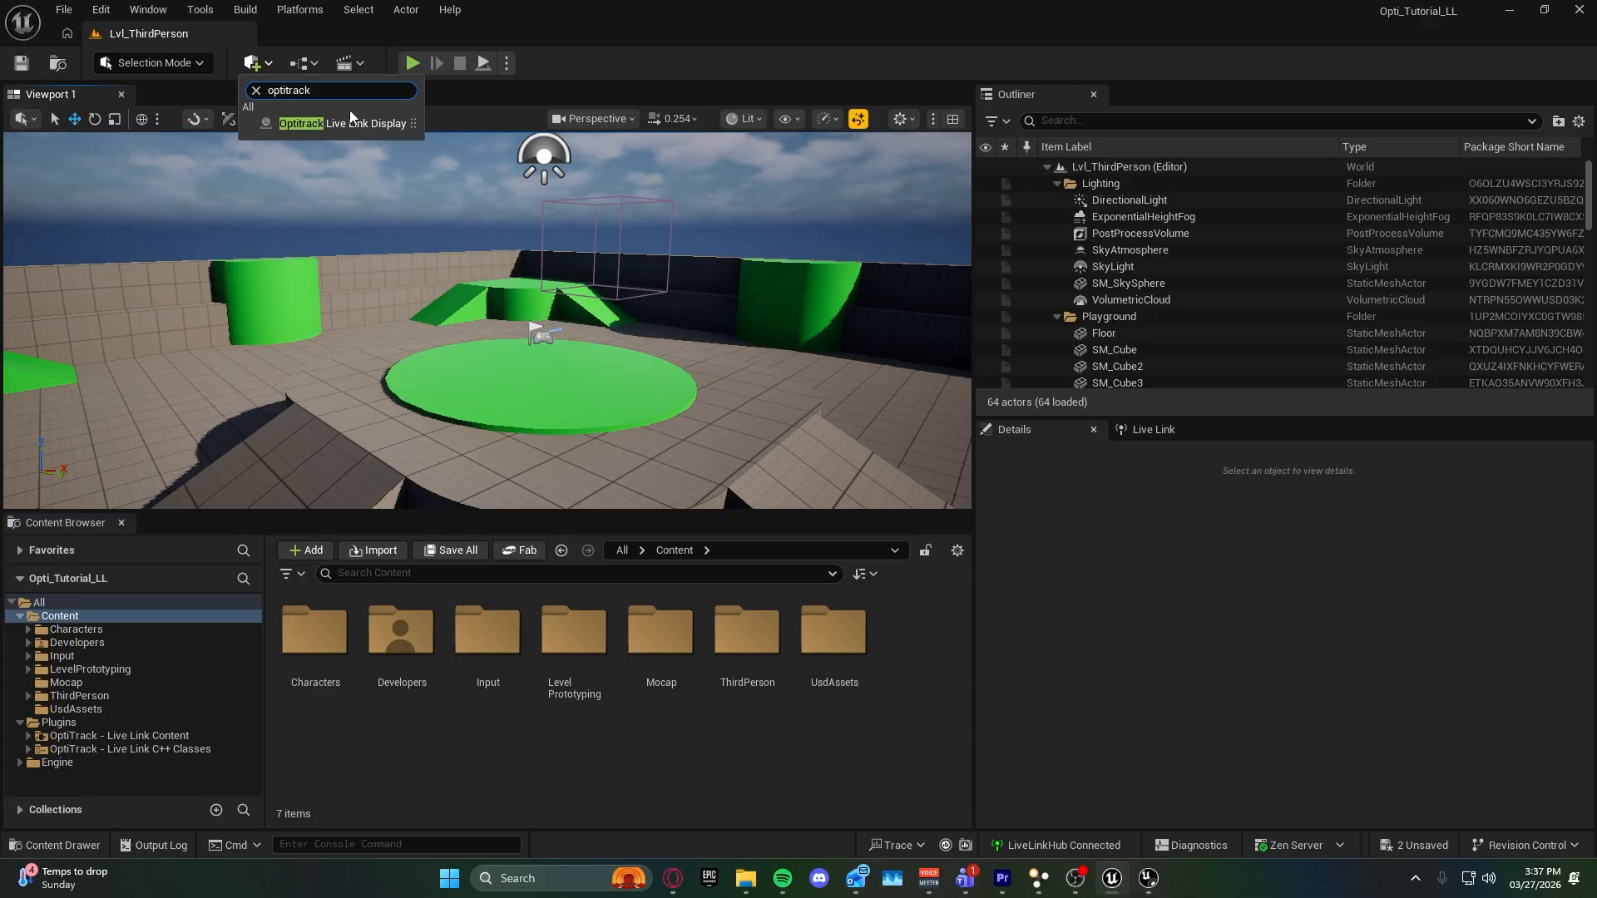
left_click_drag(341, 123, 496, 398)
right_click_drag(496, 397, 366, 425)
mouse_move(583, 387)
right_mouse_down()
mouse_move(548, 403)
mouse_move(582, 387)
right_mouse_up()
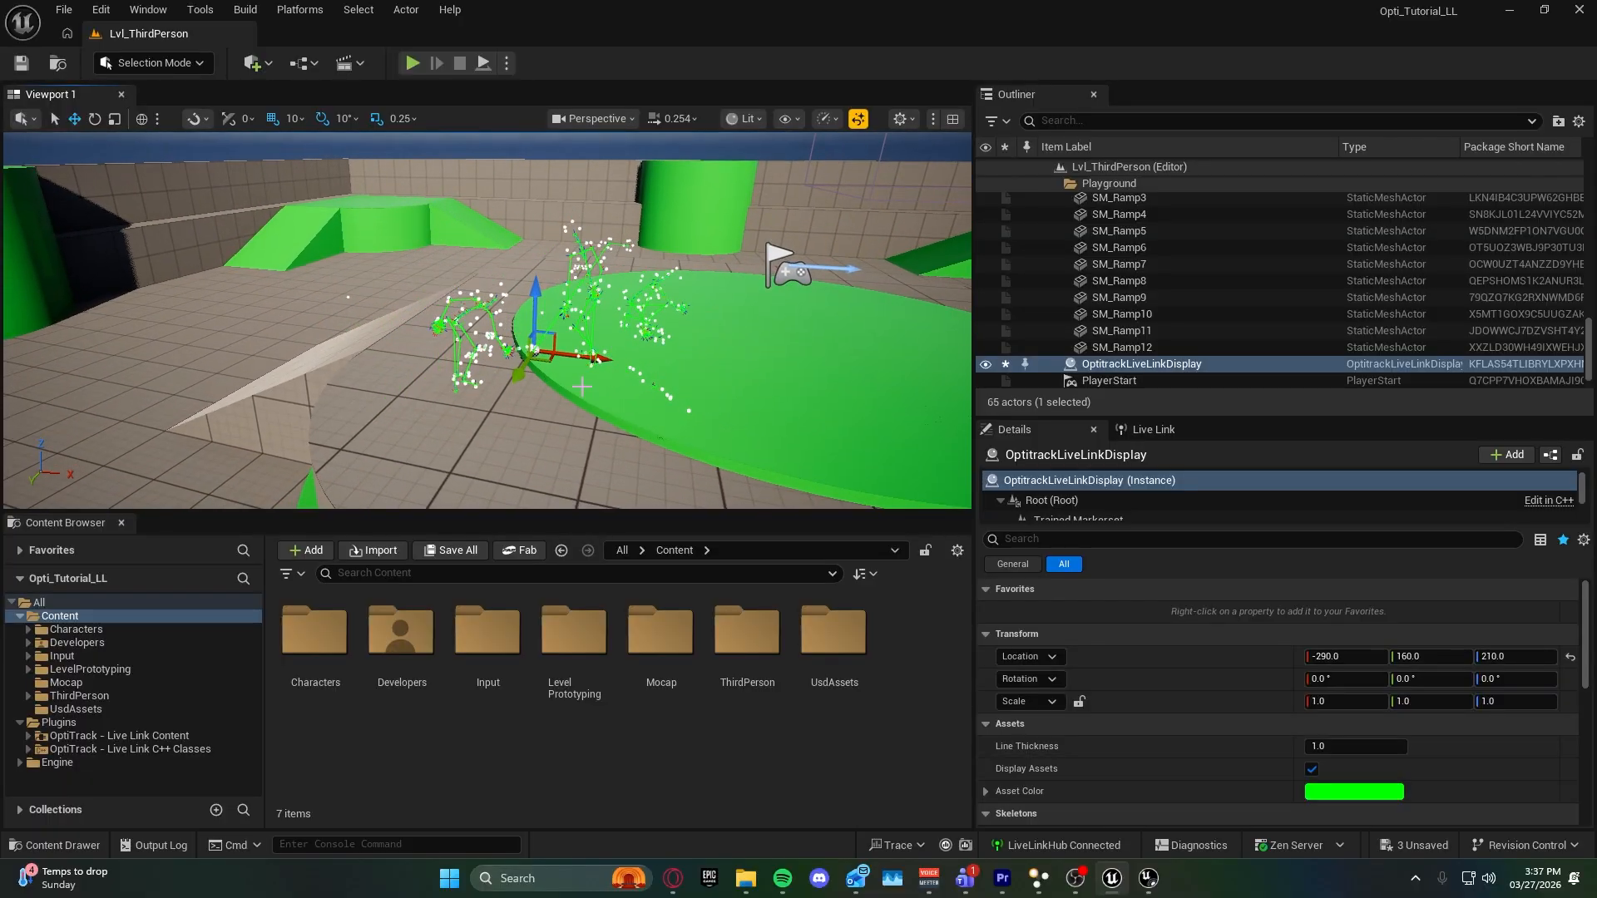
Move the Live Link display actor on the green platform to about X -160, Y 120, Z 210 and view the streamed figures.
right_click_drag(582, 386, 567, 375)
key("w")
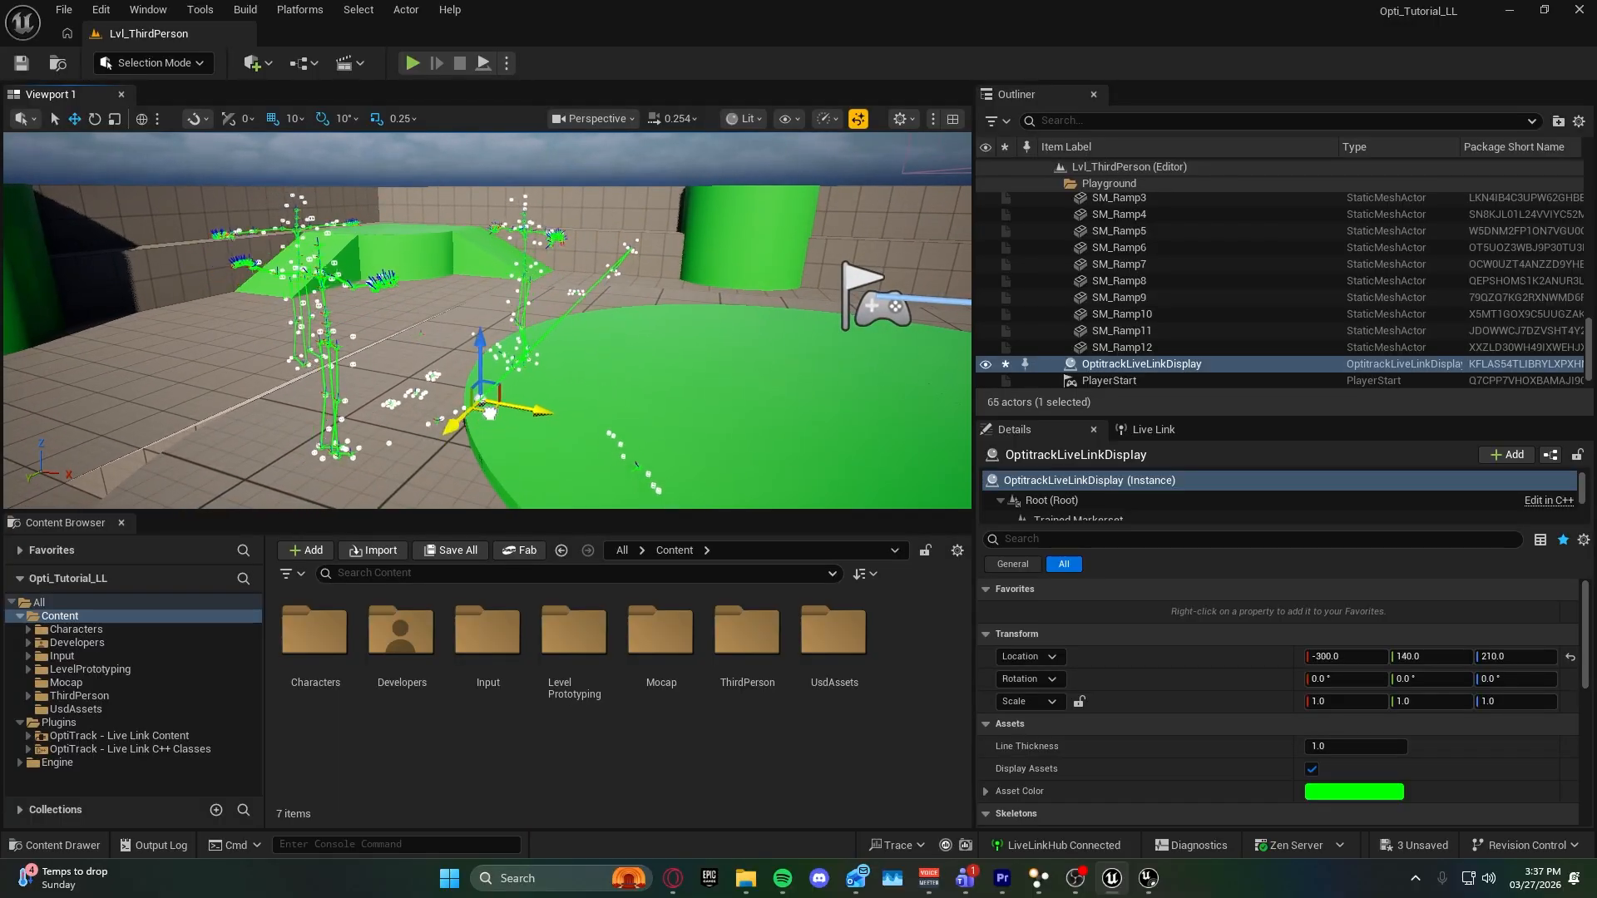
left_click_drag(491, 420, 653, 433)
right_click_drag(653, 434, 748, 459)
key("s")
key("a")
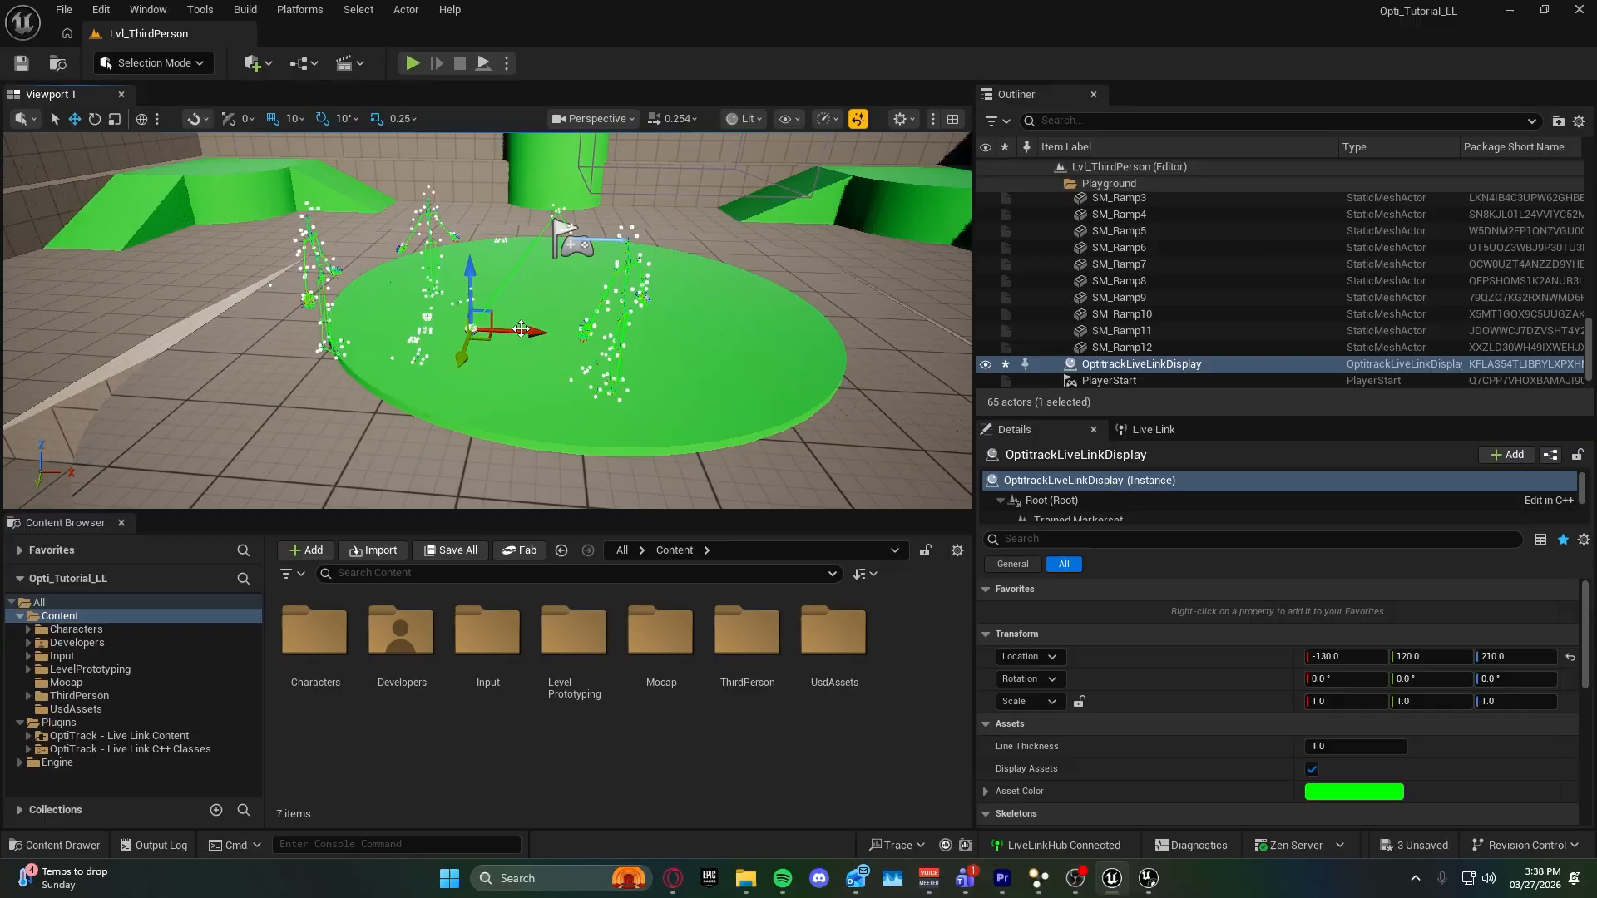
key("w")
right_click_drag(501, 340, 580, 307)
key("a")
key("w")
key("s")
key("d")
key("s")
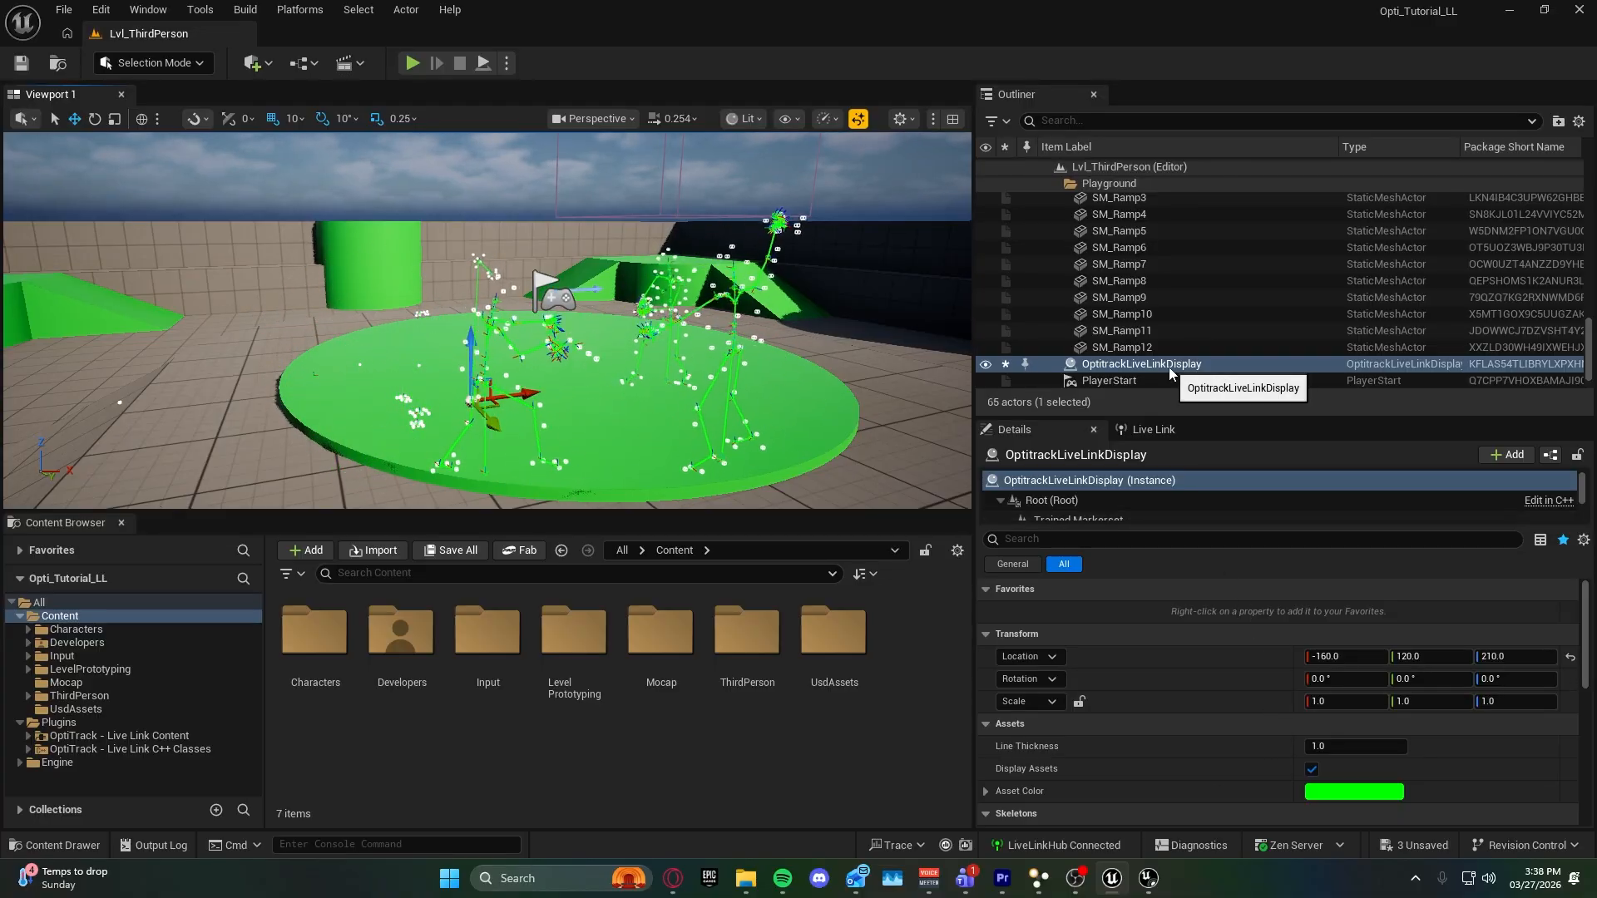
Set the display actor's Asset Color to blue, hex 0078FFFF.
scroll(1215, 757, "down", 3)
scroll(1219, 731, "up", 1)
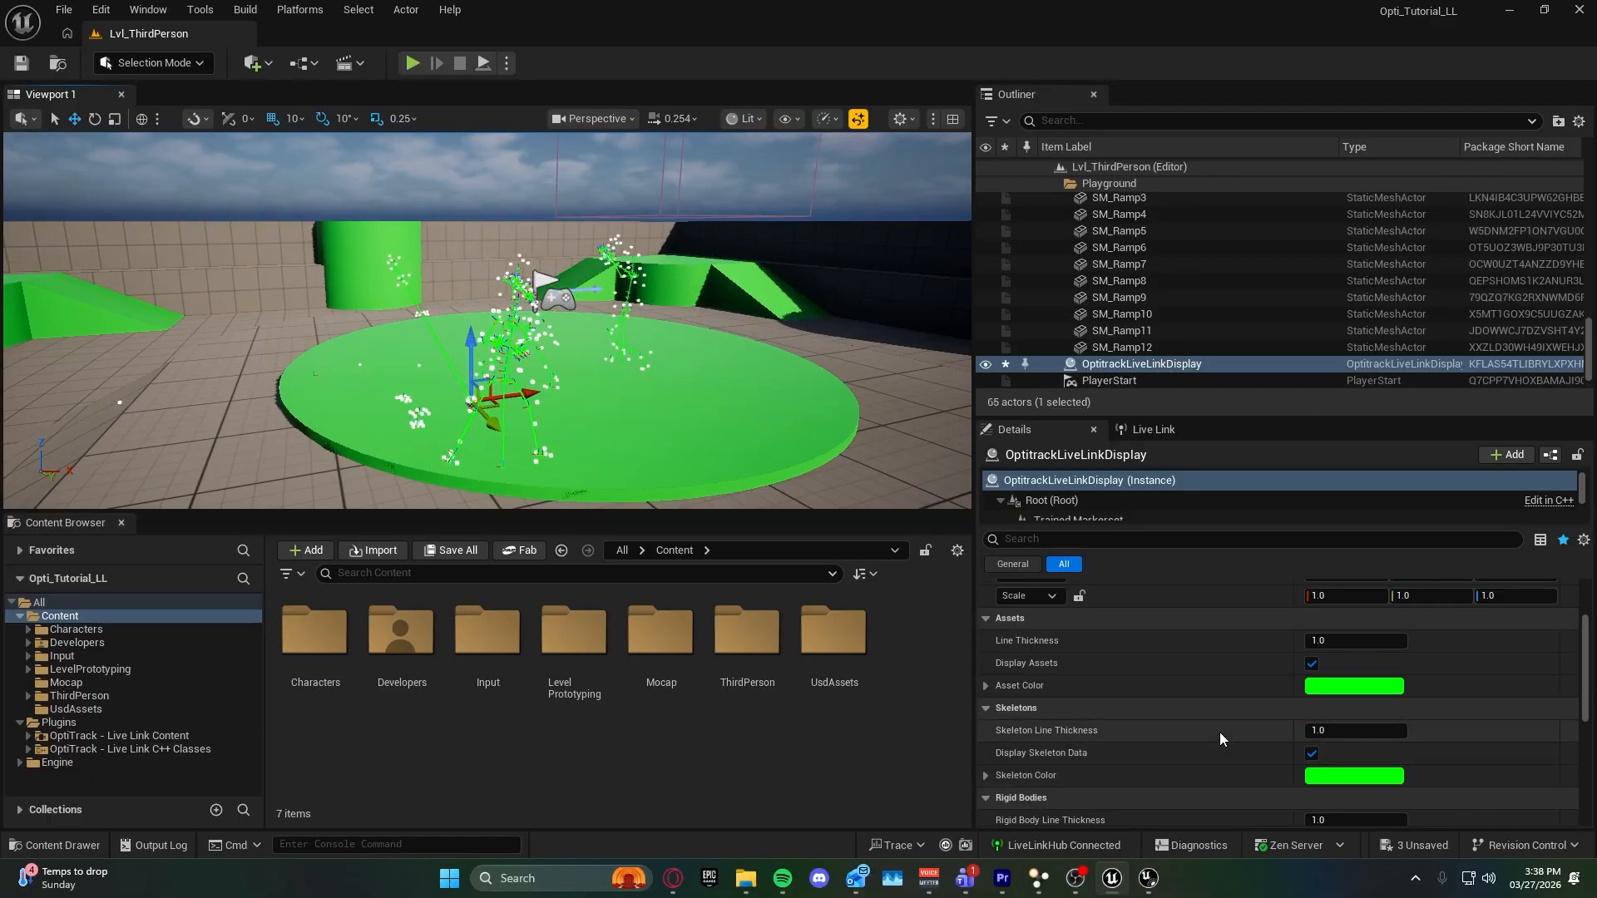
left_click(1328, 691)
left_click_drag(1075, 524, 975, 433)
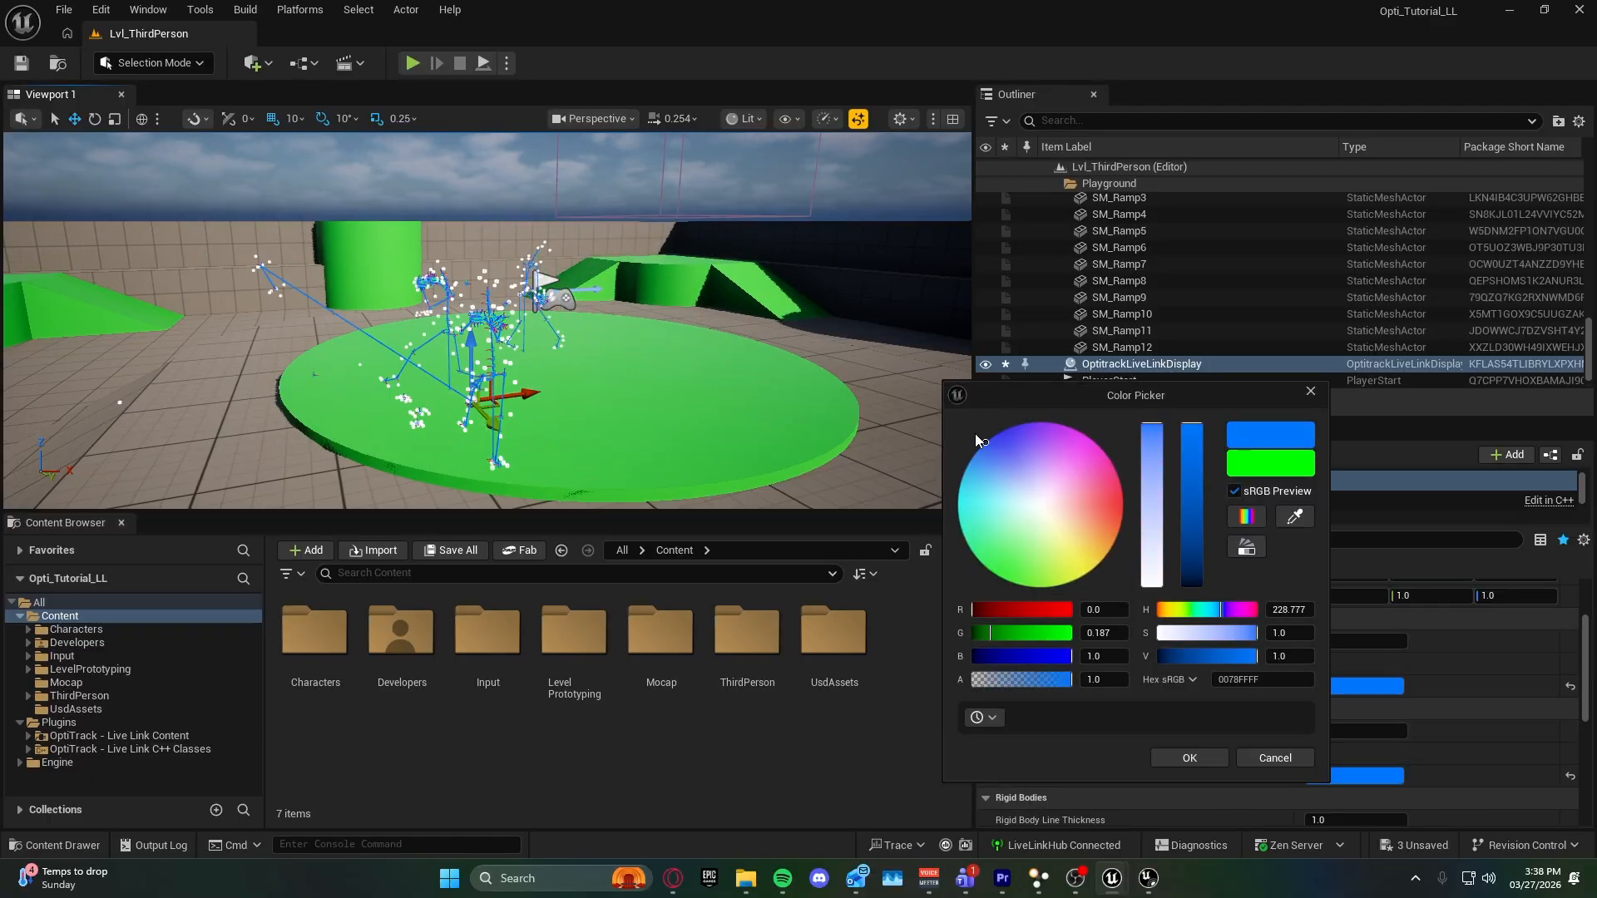
left_click(1195, 755)
Set the display actor's Rigid Body Color to magenta, hex FF00E4FF.
scroll(1348, 777, "down", 1)
left_click(1340, 786)
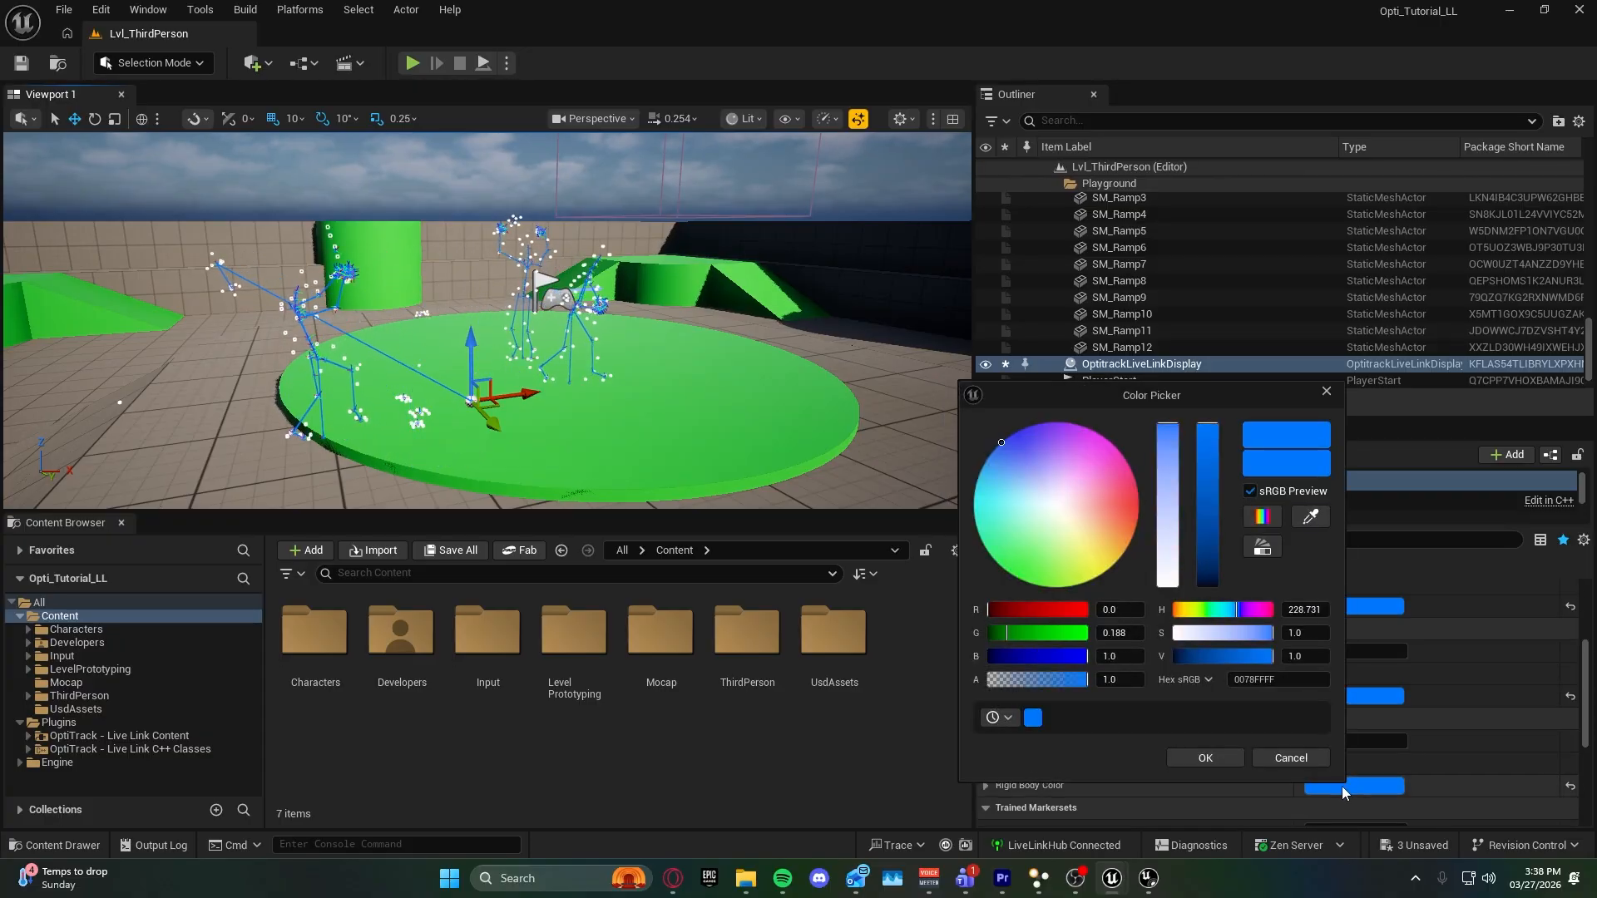
left_click_drag(1091, 462, 1116, 443)
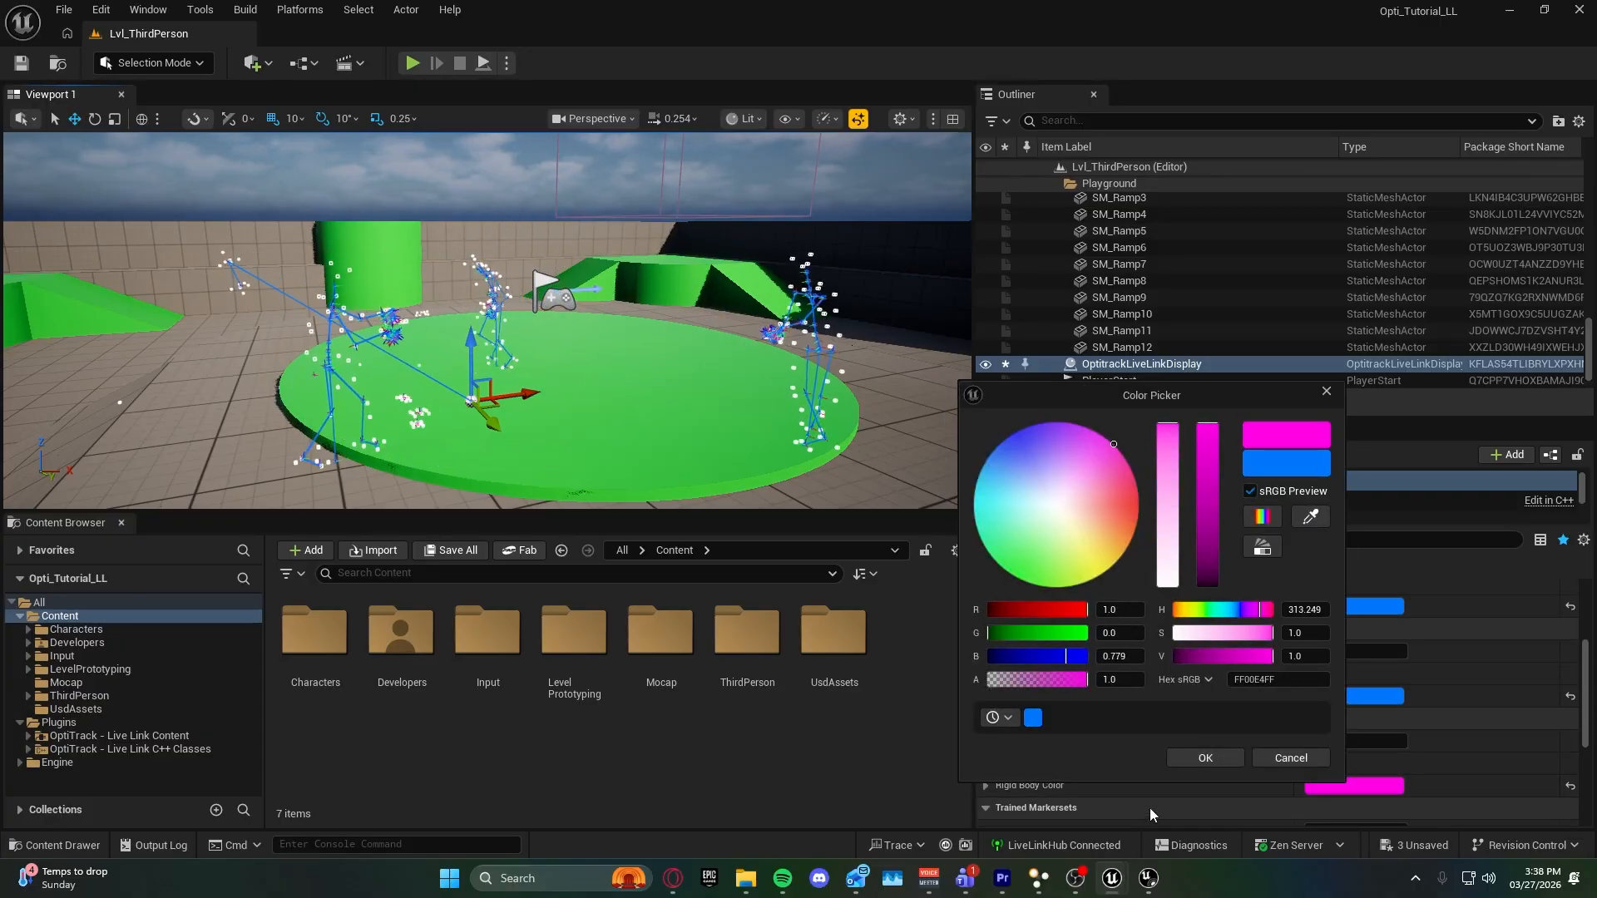
left_click(1205, 757)
Set the display actor's Labeled Marker Color to spring green, hex 00FF79FF.
scroll(1286, 772, "down", 2)
scroll(1286, 772, "down", 1)
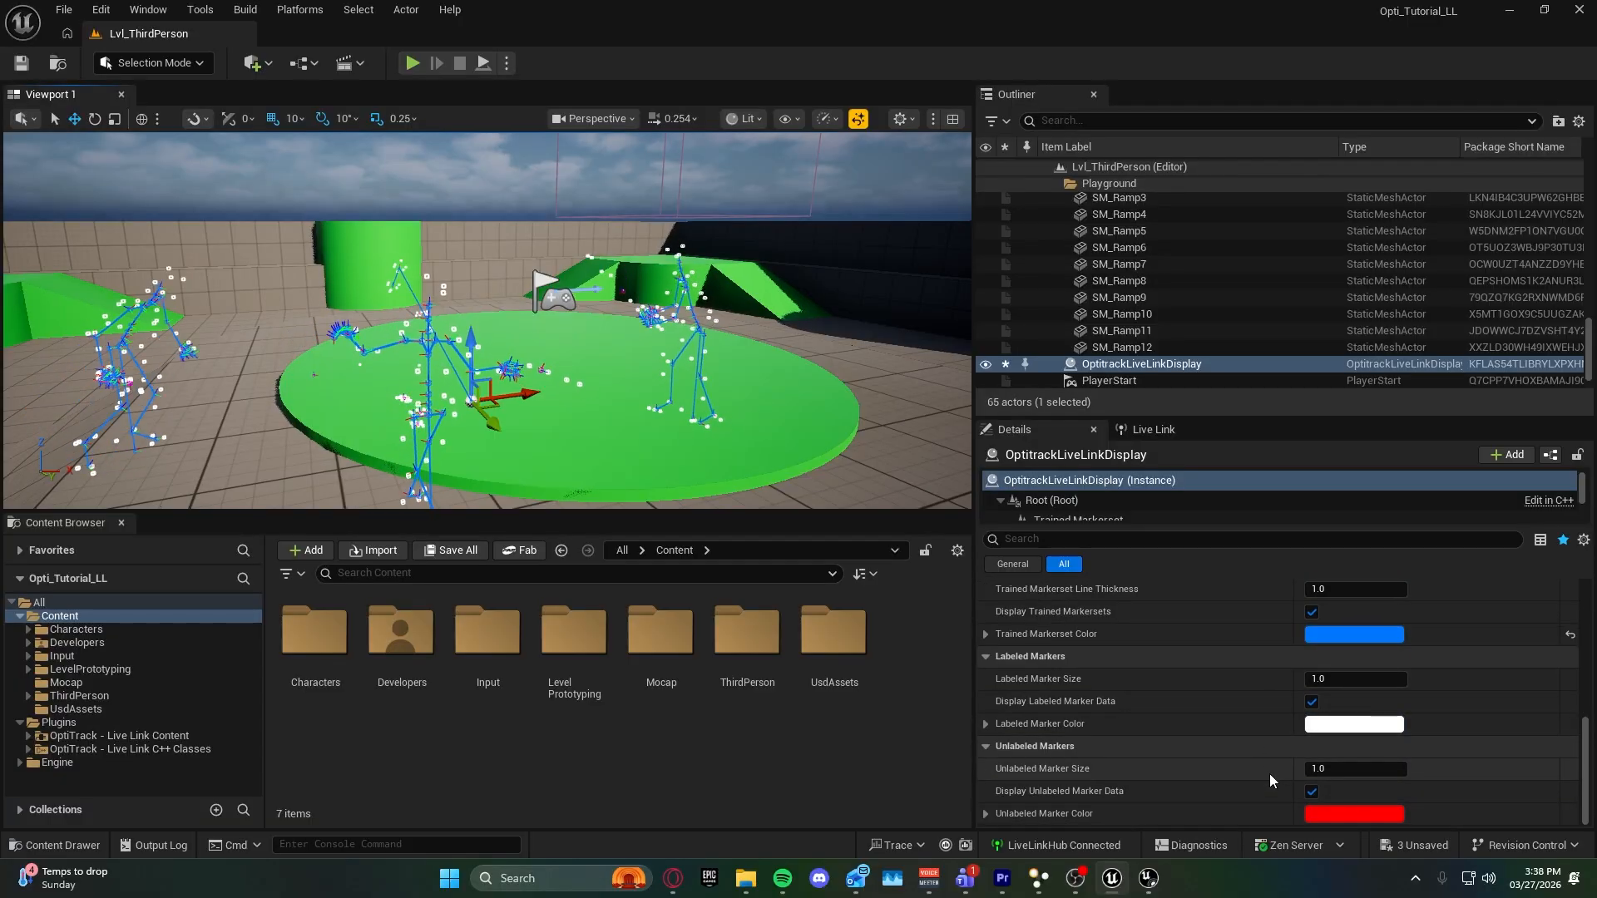
left_click(1354, 723)
left_click_drag(1090, 577, 992, 569)
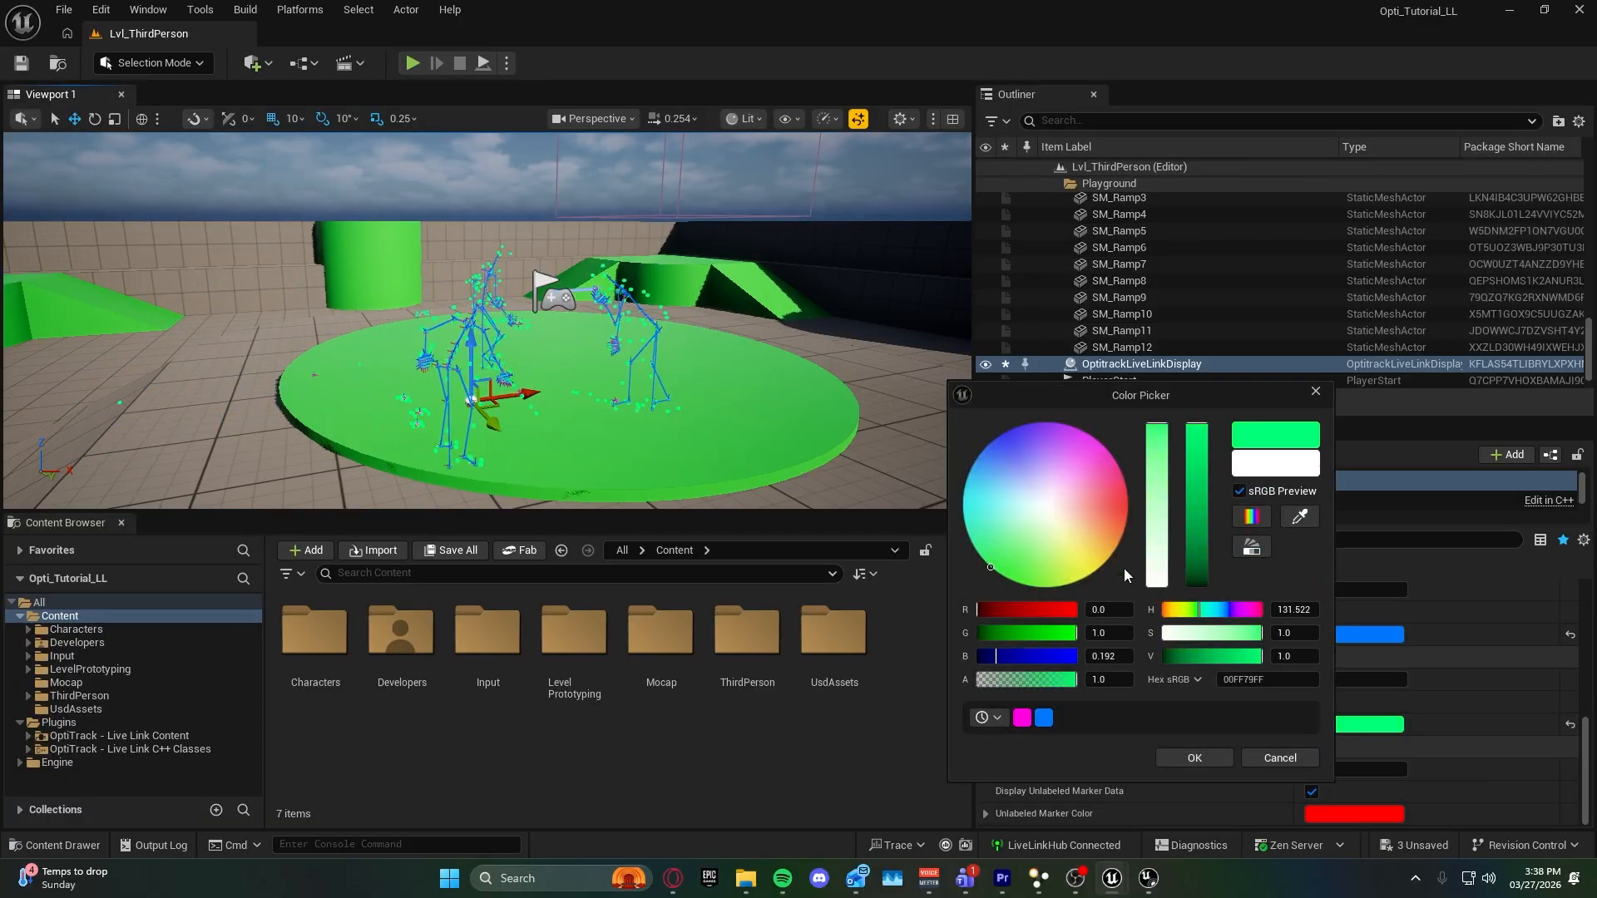
left_click(1214, 755)
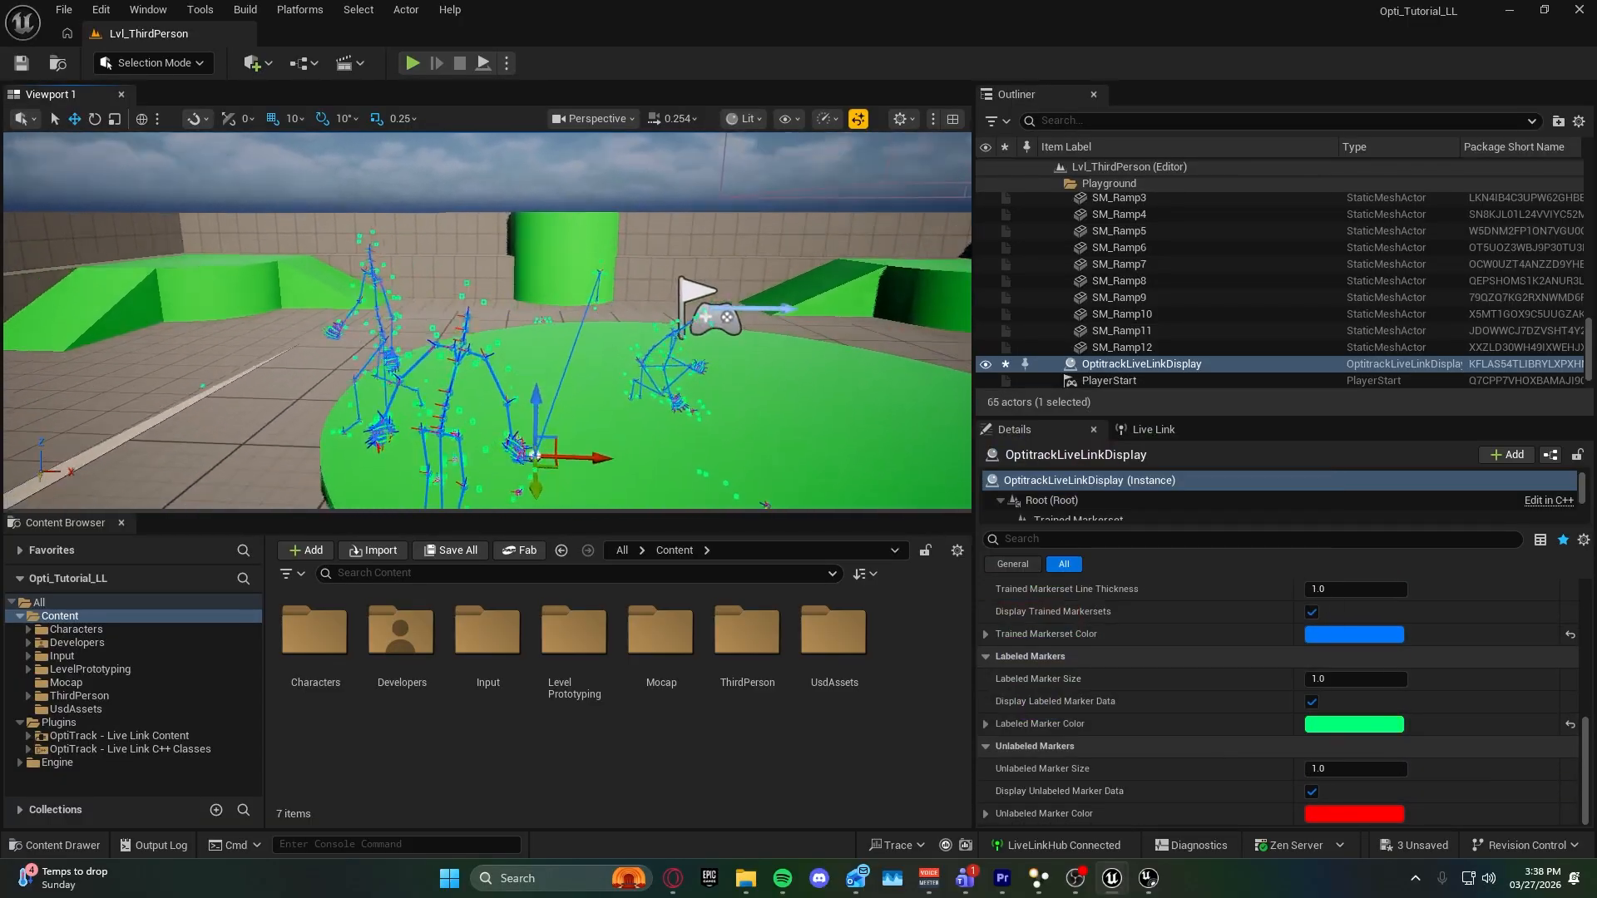
Review the display actor's asset and skeleton properties and delete the actor from the level.
scroll(1201, 672, "up", 2)
scroll(1271, 727, "up", 3)
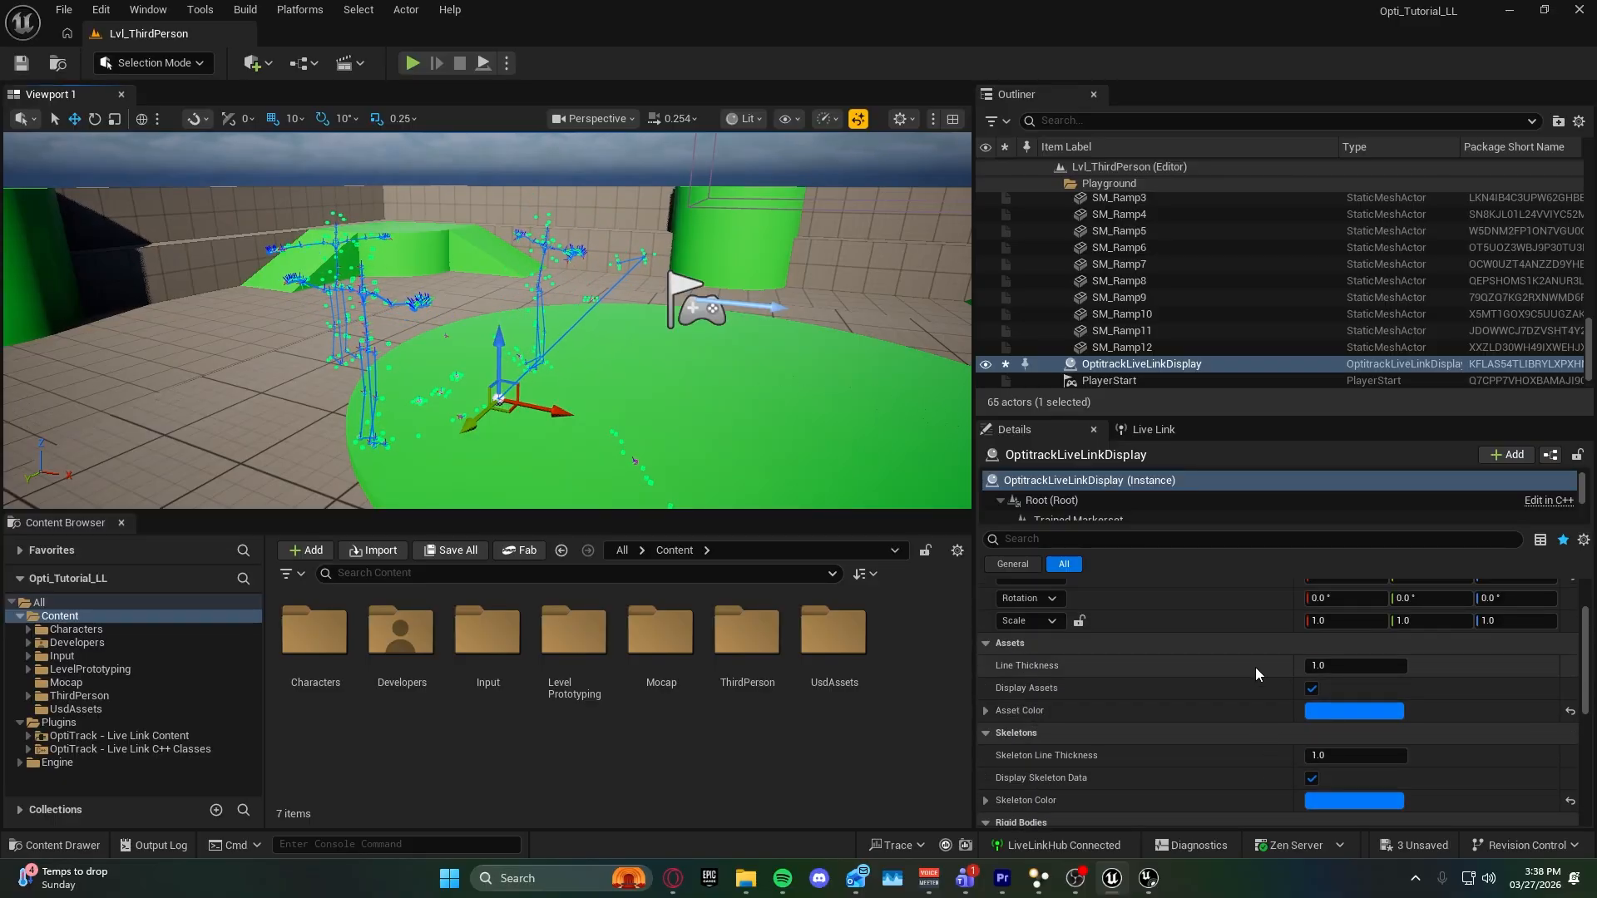
key("Delete")
Select the Plugins folder and check the content browser's visibility options for engine and plugin content.
left_click(102, 720)
left_click(21, 724)
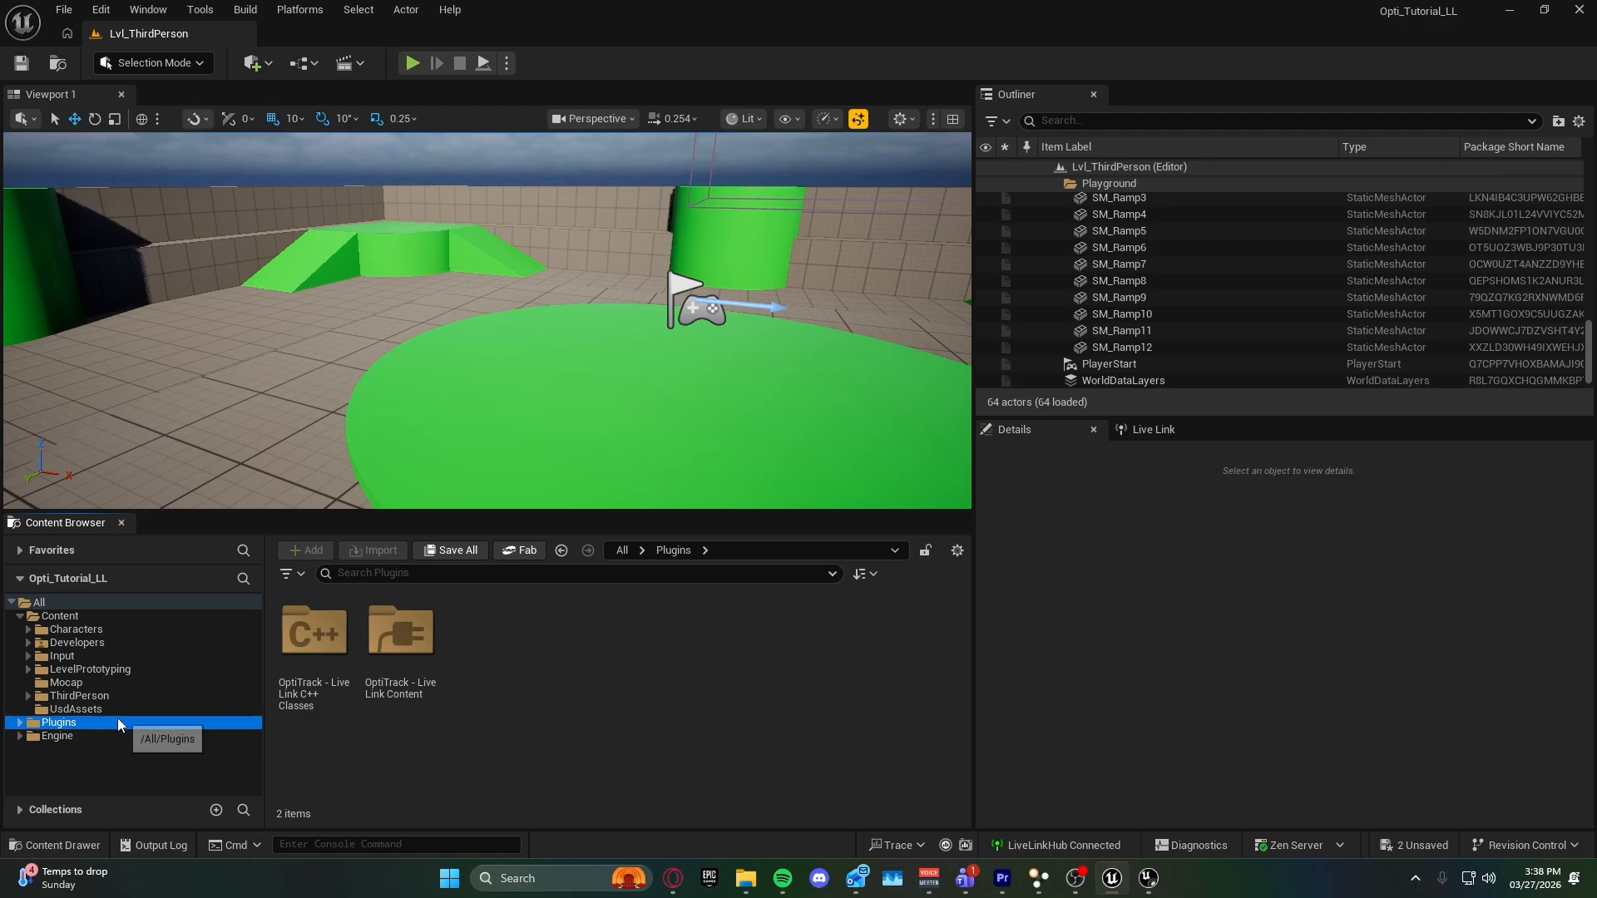
left_click(957, 551)
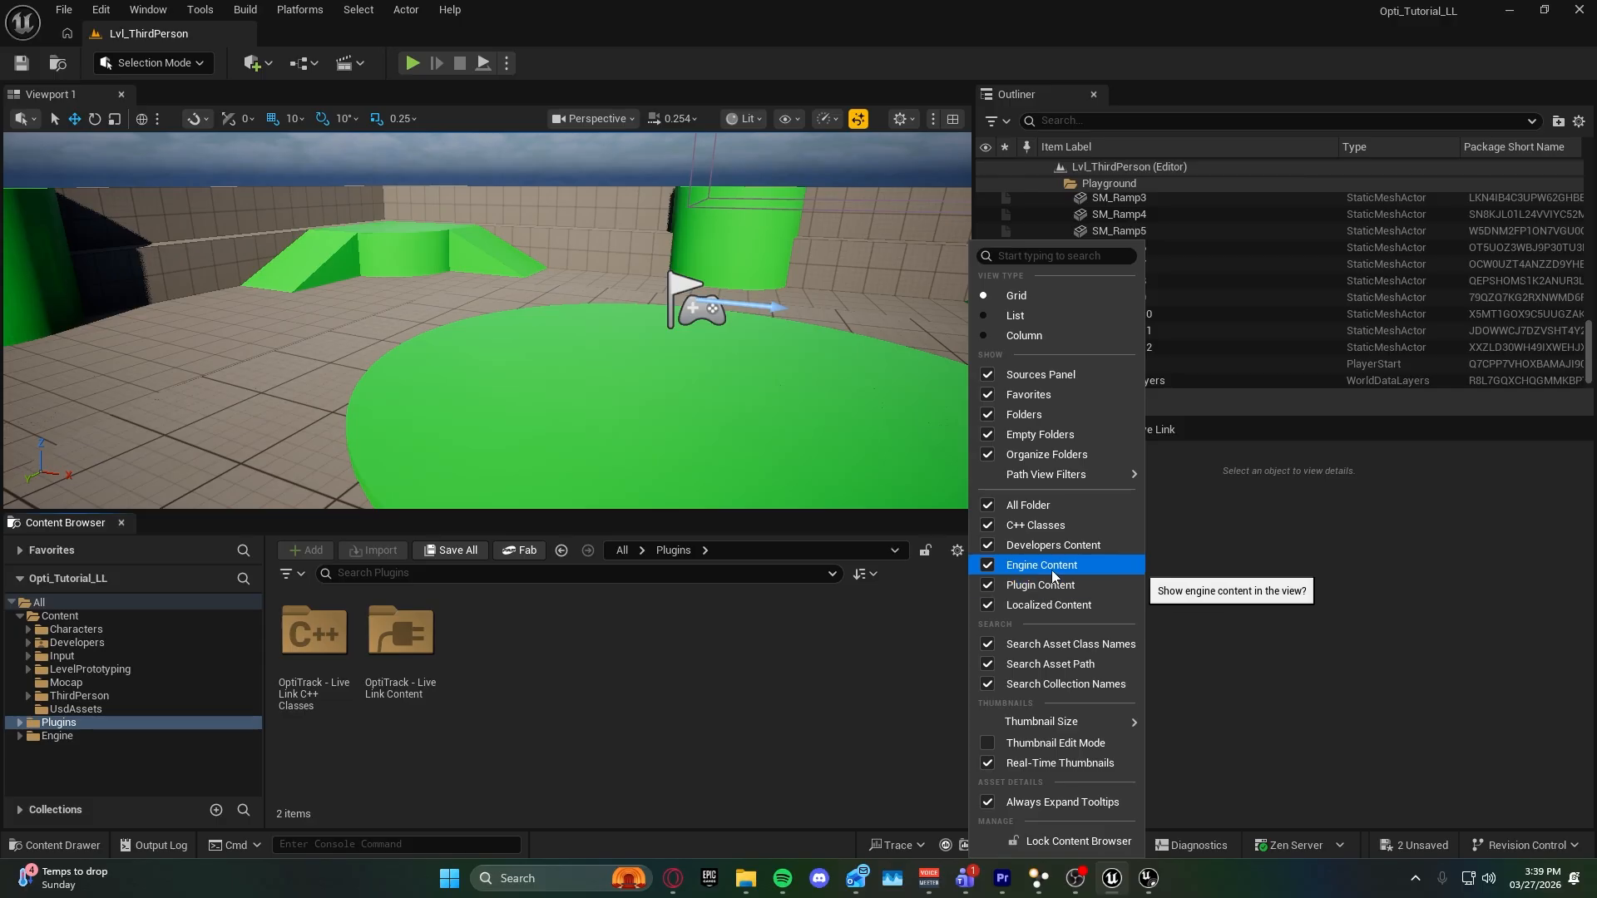
left_click(105, 710)
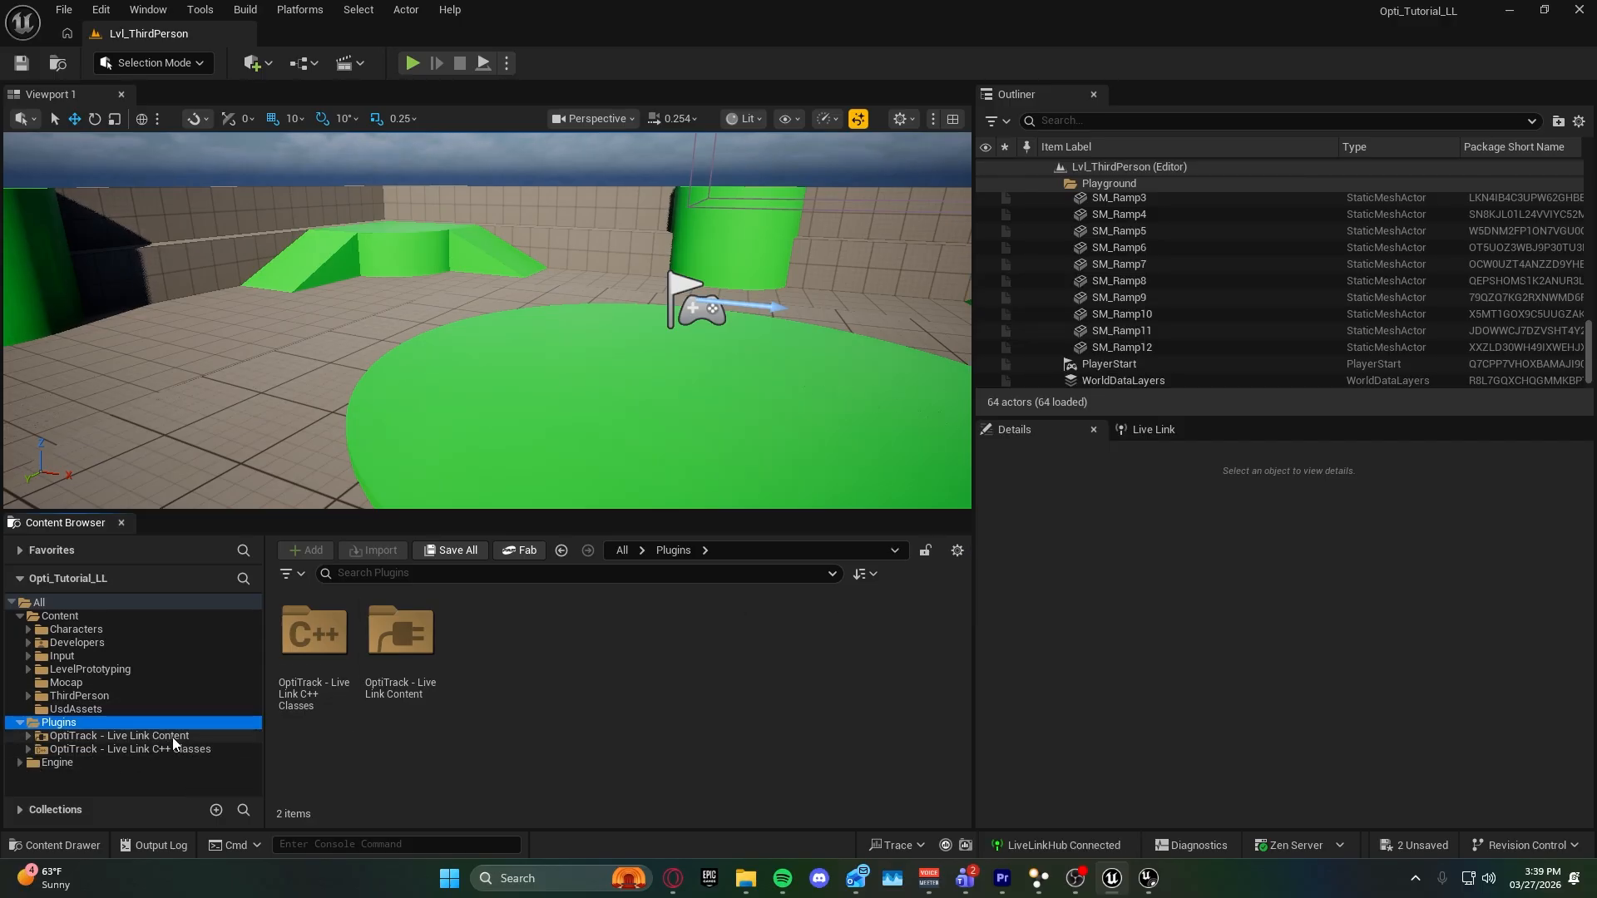
Open the OptiTrack - Live Link Content plugin folder and enlarge the content browser area to show more assets.
left_click(172, 737)
scroll(570, 675, "down", 1)
scroll(570, 676, "up", 1)
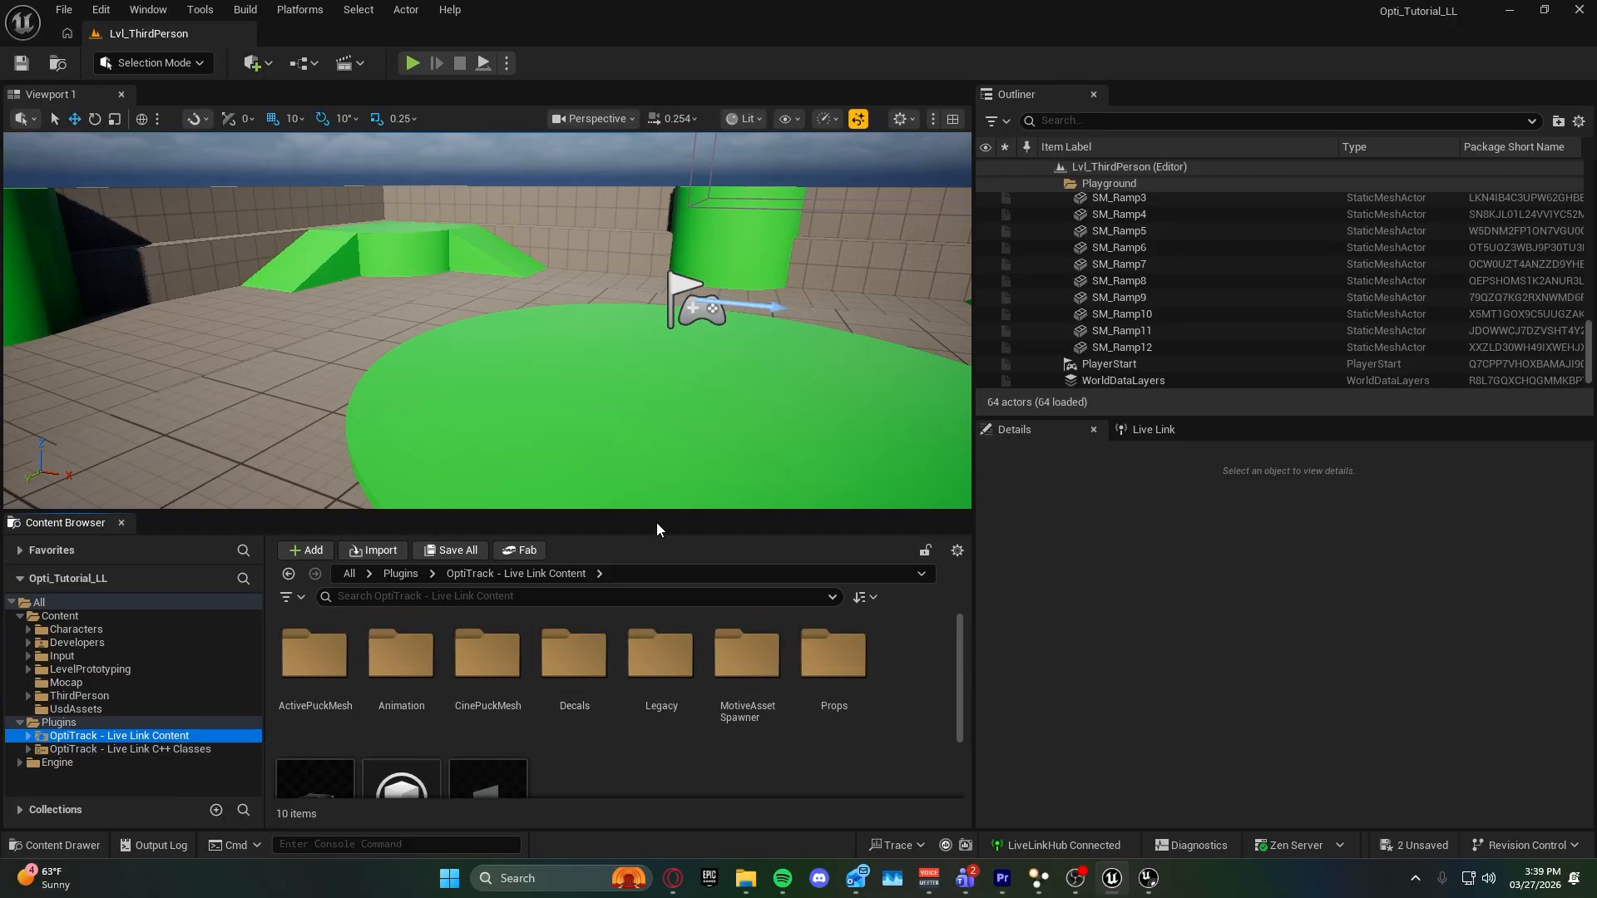
left_click_drag(659, 512, 660, 425)
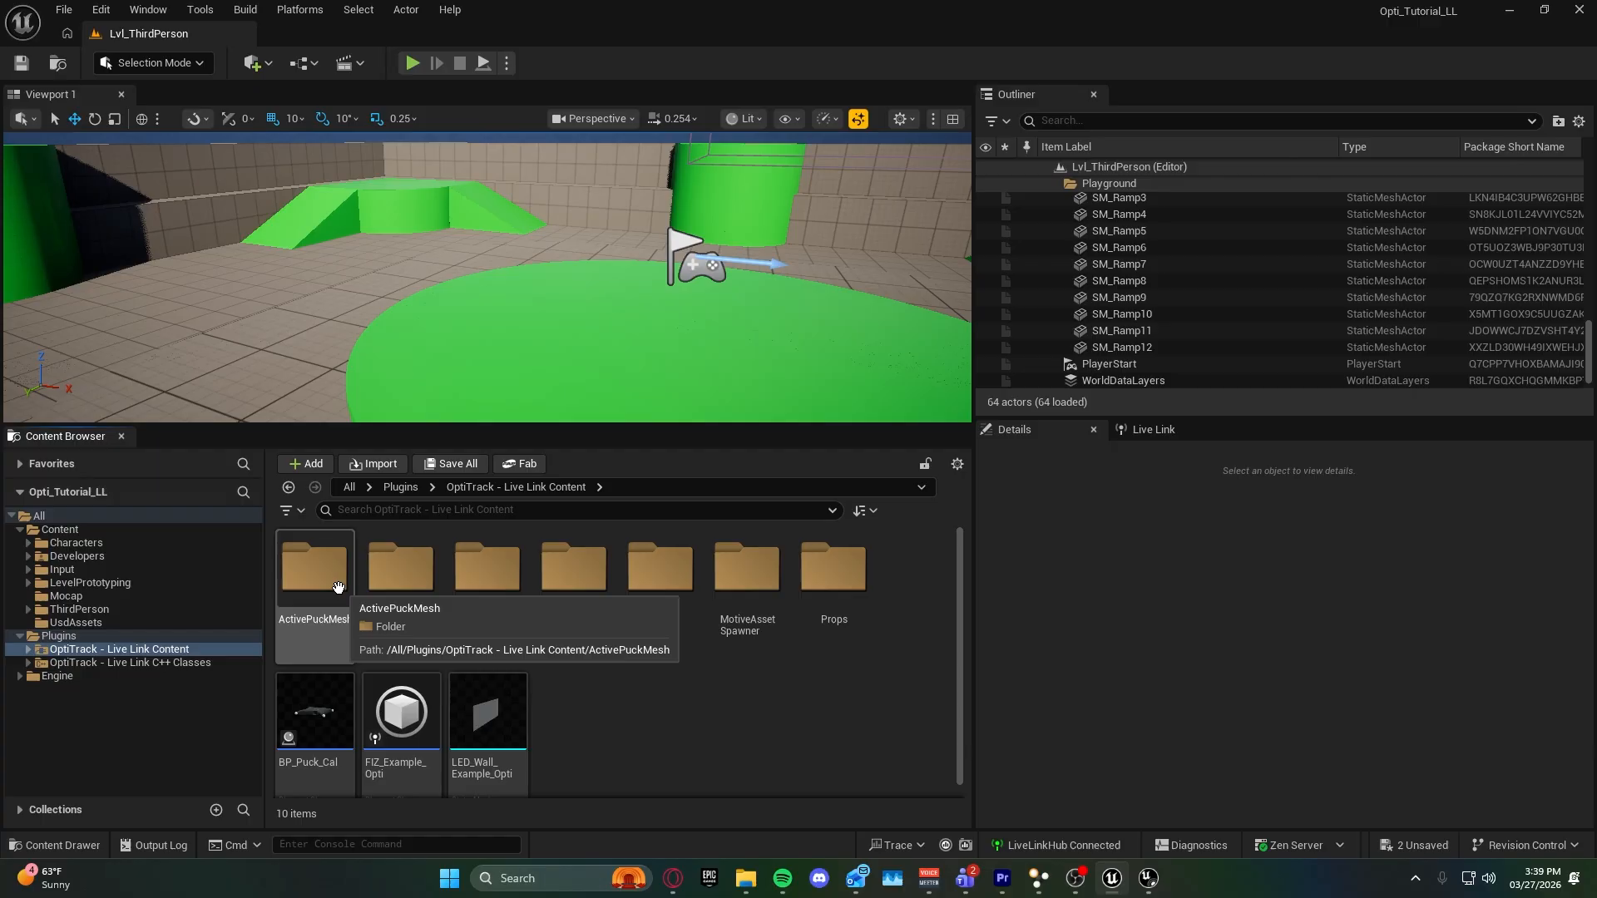
Place the SM_ActivePuck_Opti static mesh from the ActivePuckMesh folder on the green platform at about -110, 160, 210 and focus on it.
double_click(314, 570)
left_click(401, 570)
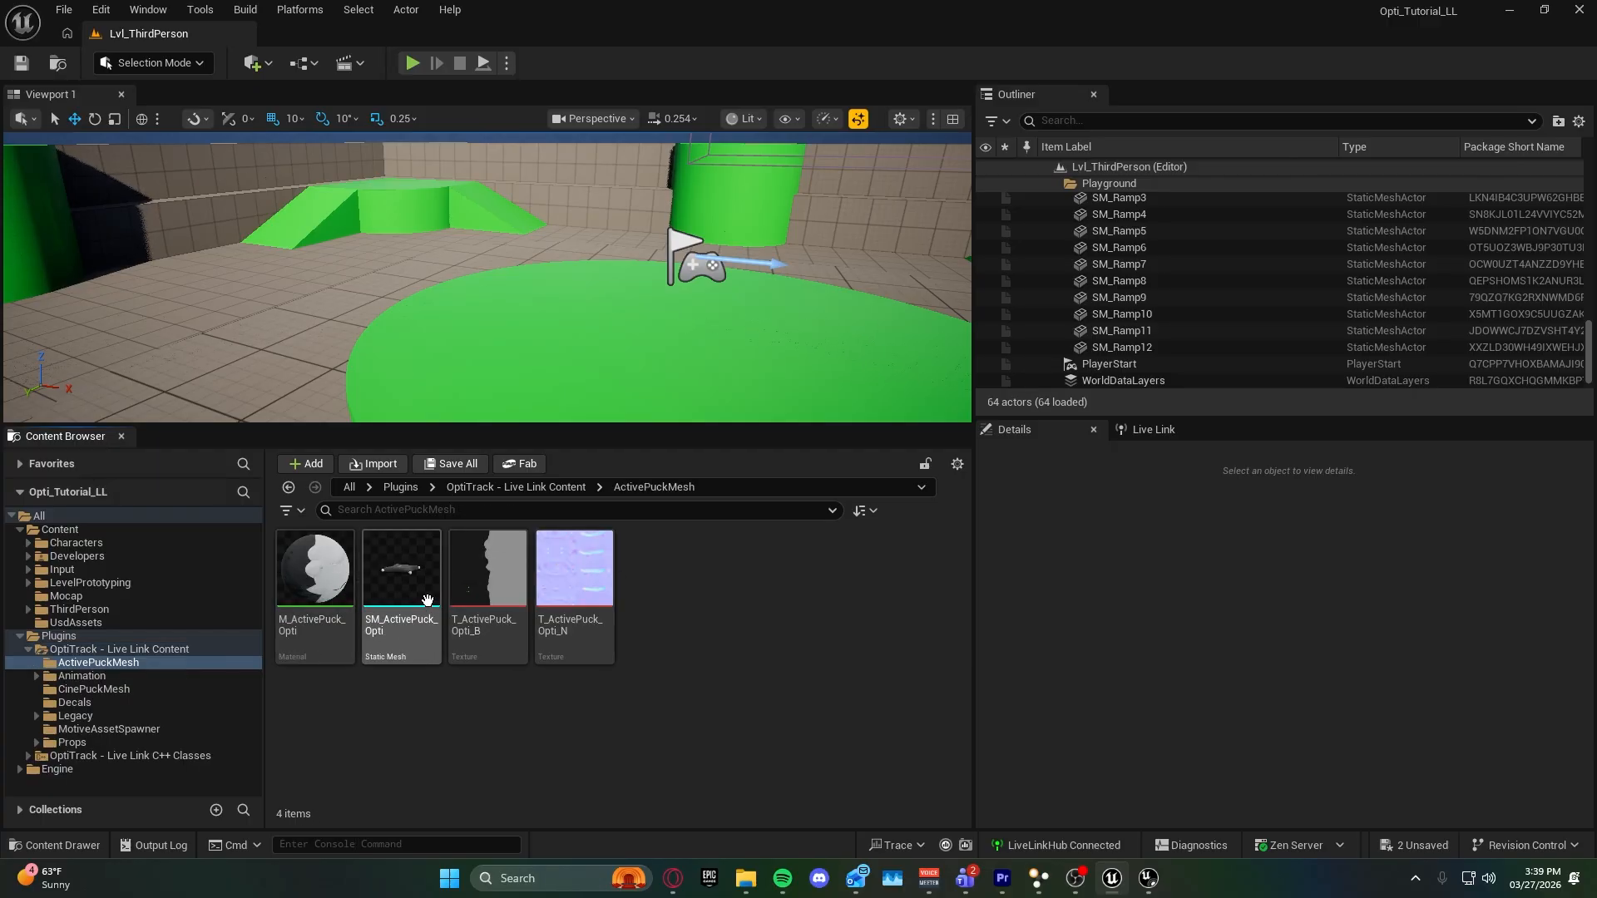
left_click_drag(541, 370, 528, 357)
key("f")
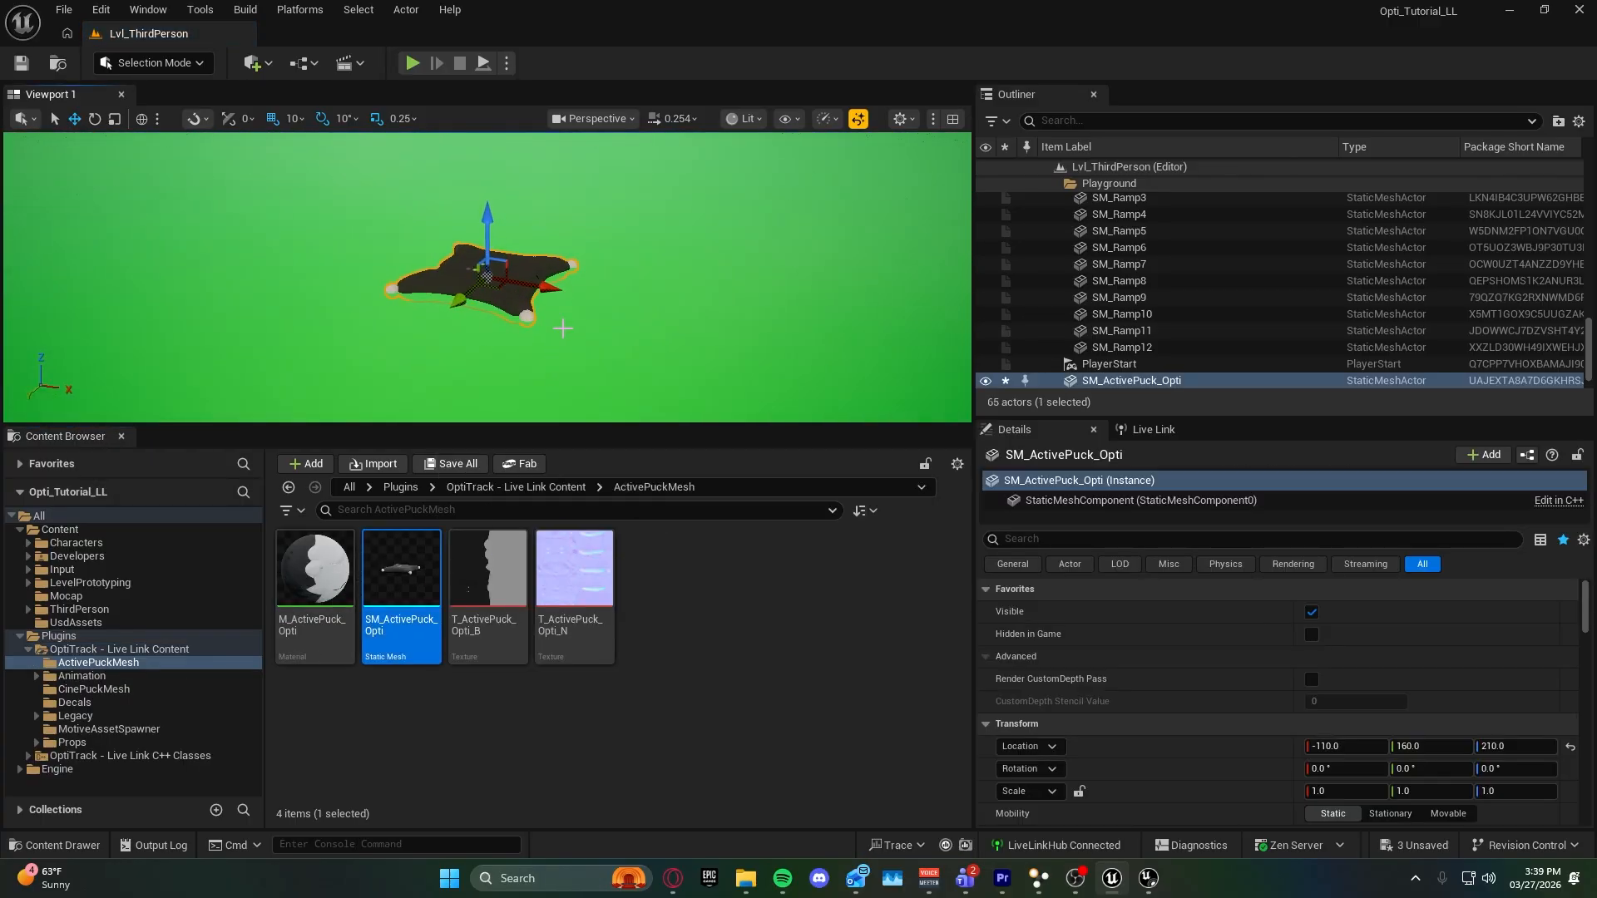
Place the SM_CinePuck_Opti static mesh from the CinePuckMesh folder beside the active puck at about -90, 160, 220.
scroll(529, 357, "down", 1)
right_click_drag(528, 358, 562, 328)
key("s")
scroll(545, 400, "down", 1)
key("w")
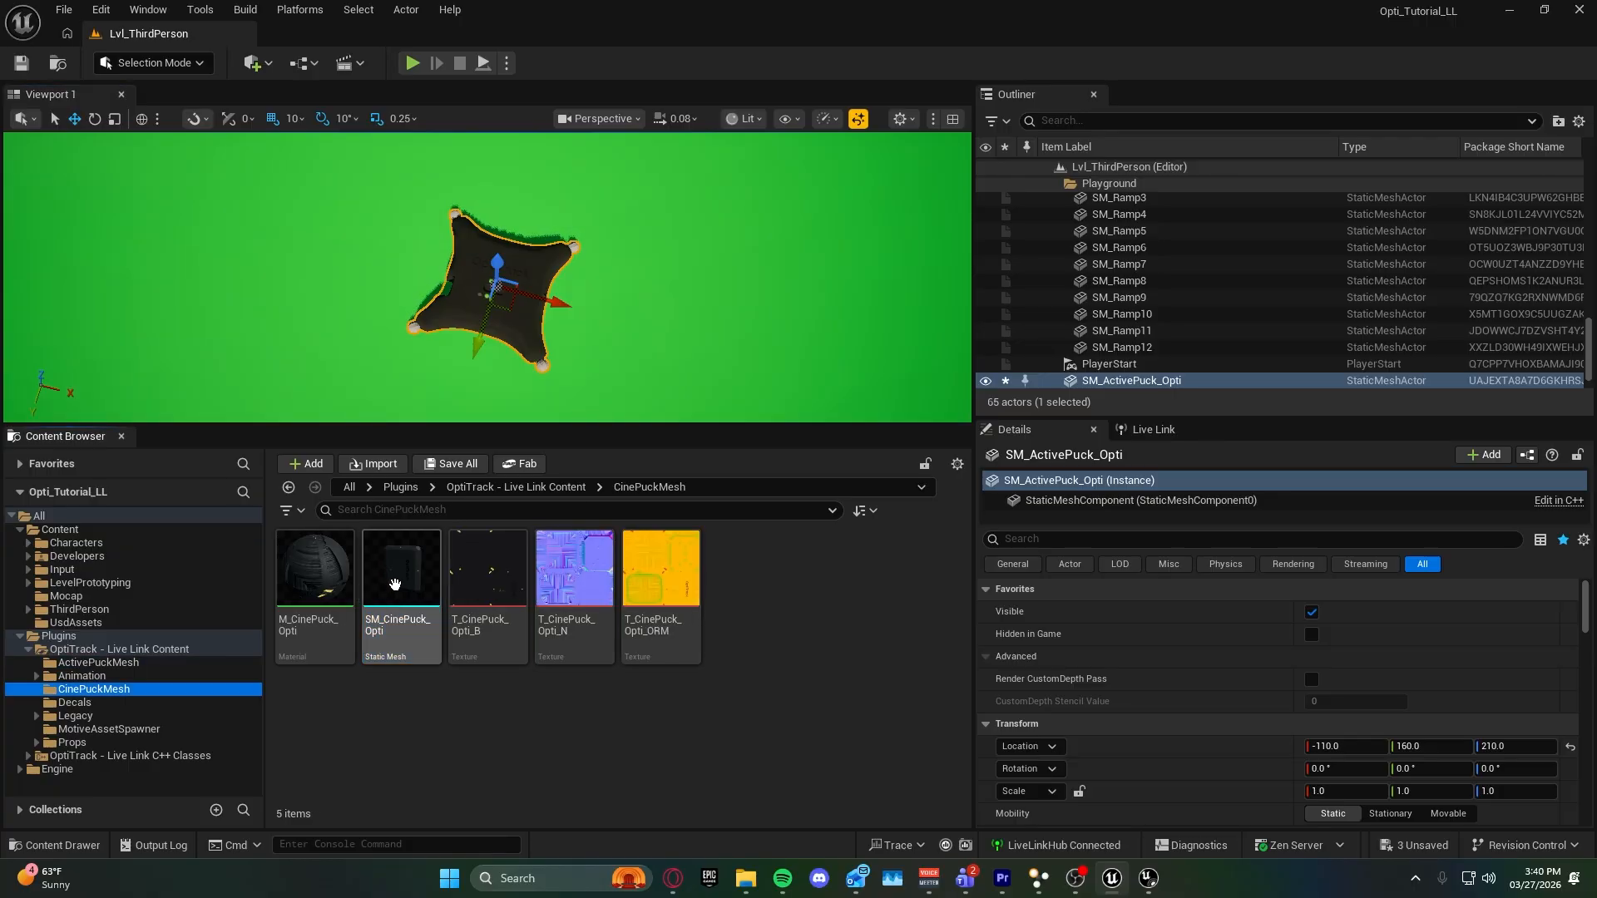
left_click_drag(397, 583, 750, 283)
right_click_drag(751, 283, 758, 250)
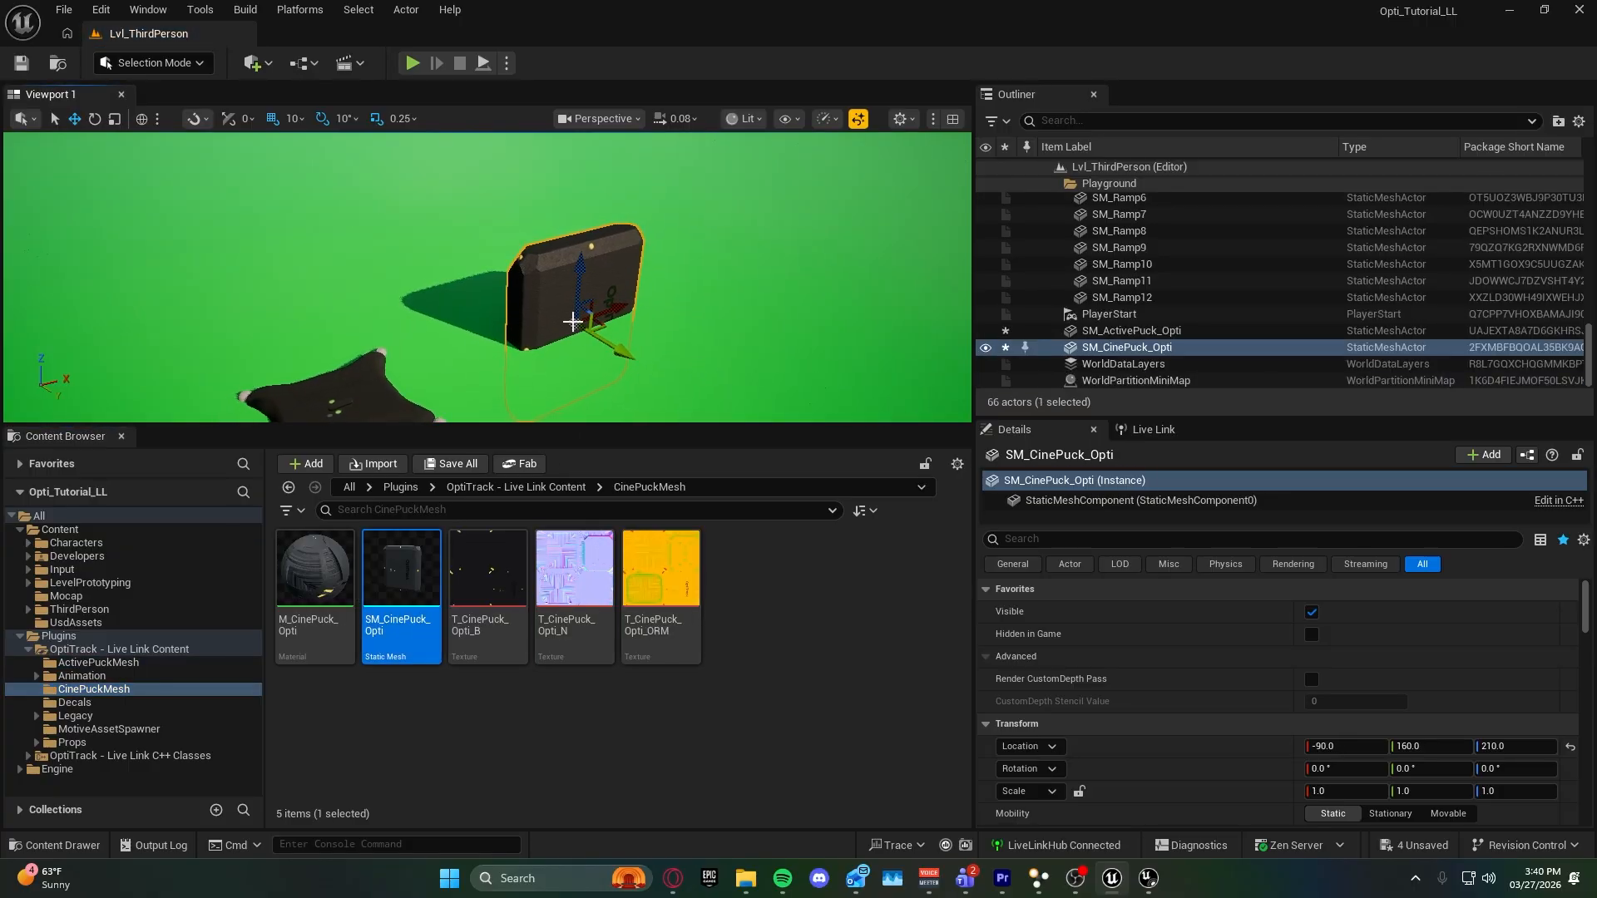
left_click_drag(579, 264, 572, 227)
right_click_drag(574, 193, 462, 171)
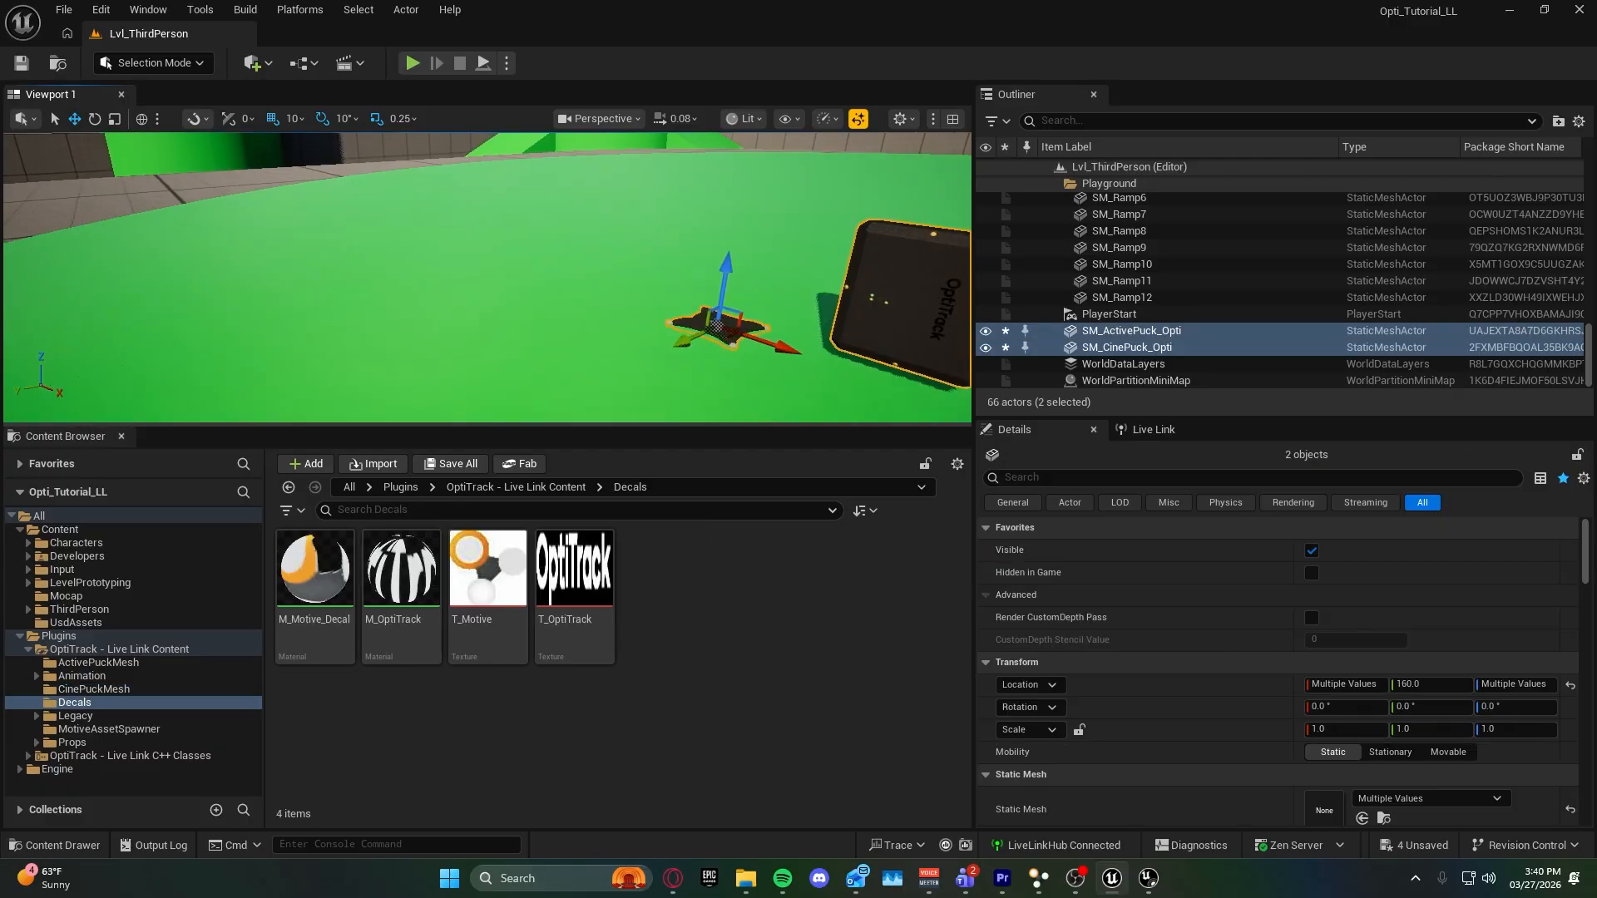
right_click_drag(486, 278, 429, 268)
right_click_drag(695, 286, 740, 290)
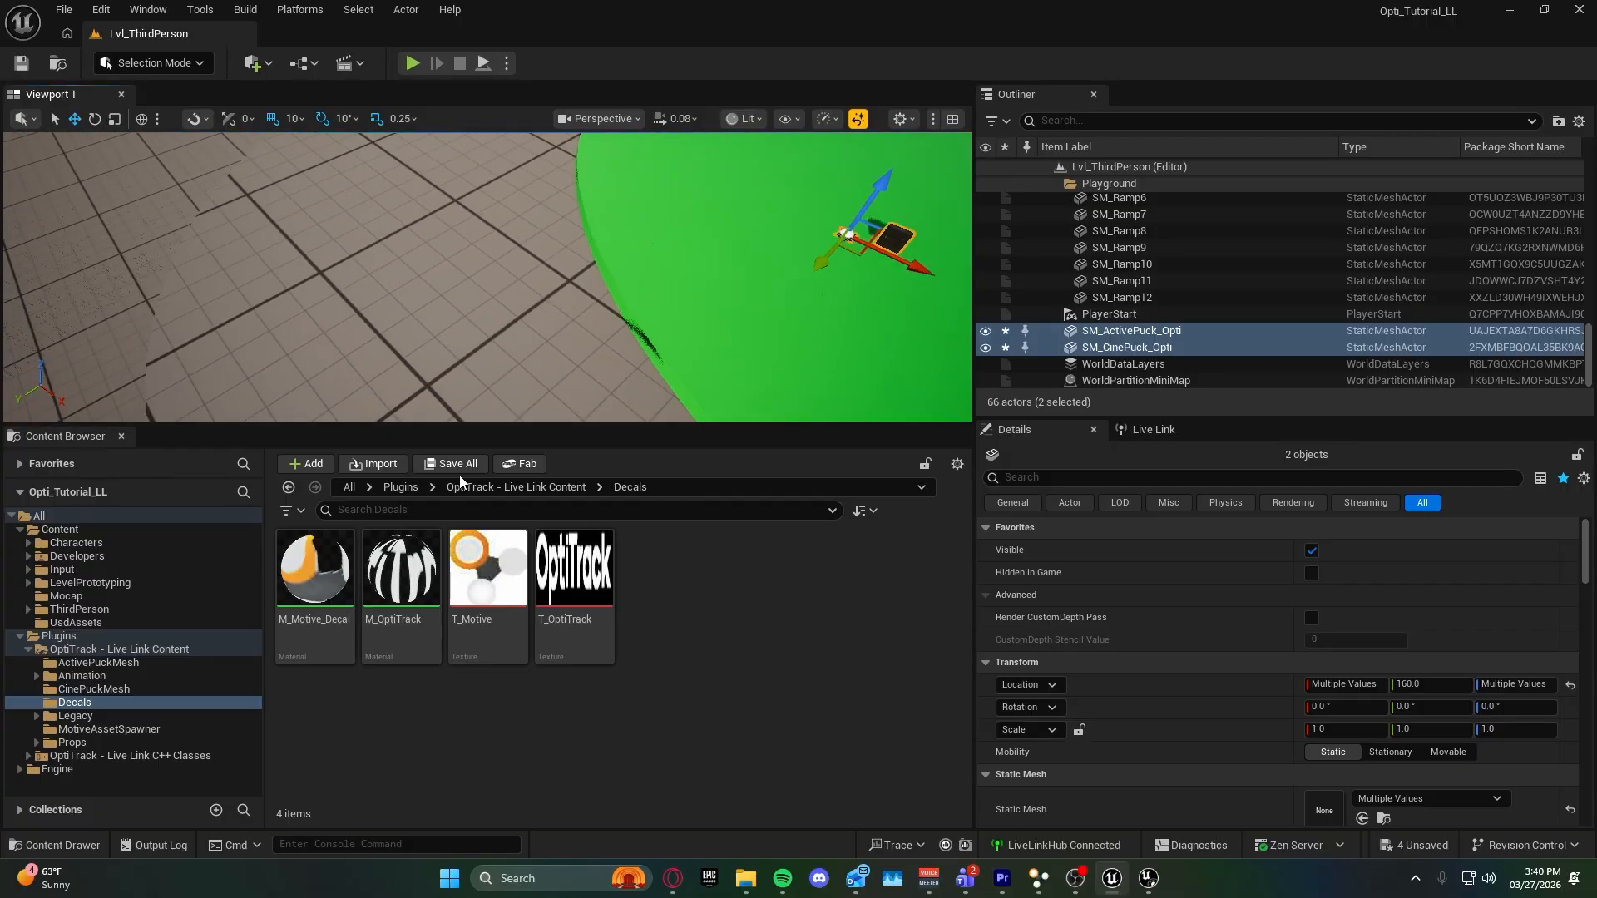
Place M_Motive_Decal from the Decals folder at about -320, 340, 200, scale its Y and Z to about 0.17, and add the M_OptiTrack decal.
left_click_drag(316, 573, 399, 208)
right_click_drag(441, 287, 449, 295)
key("r")
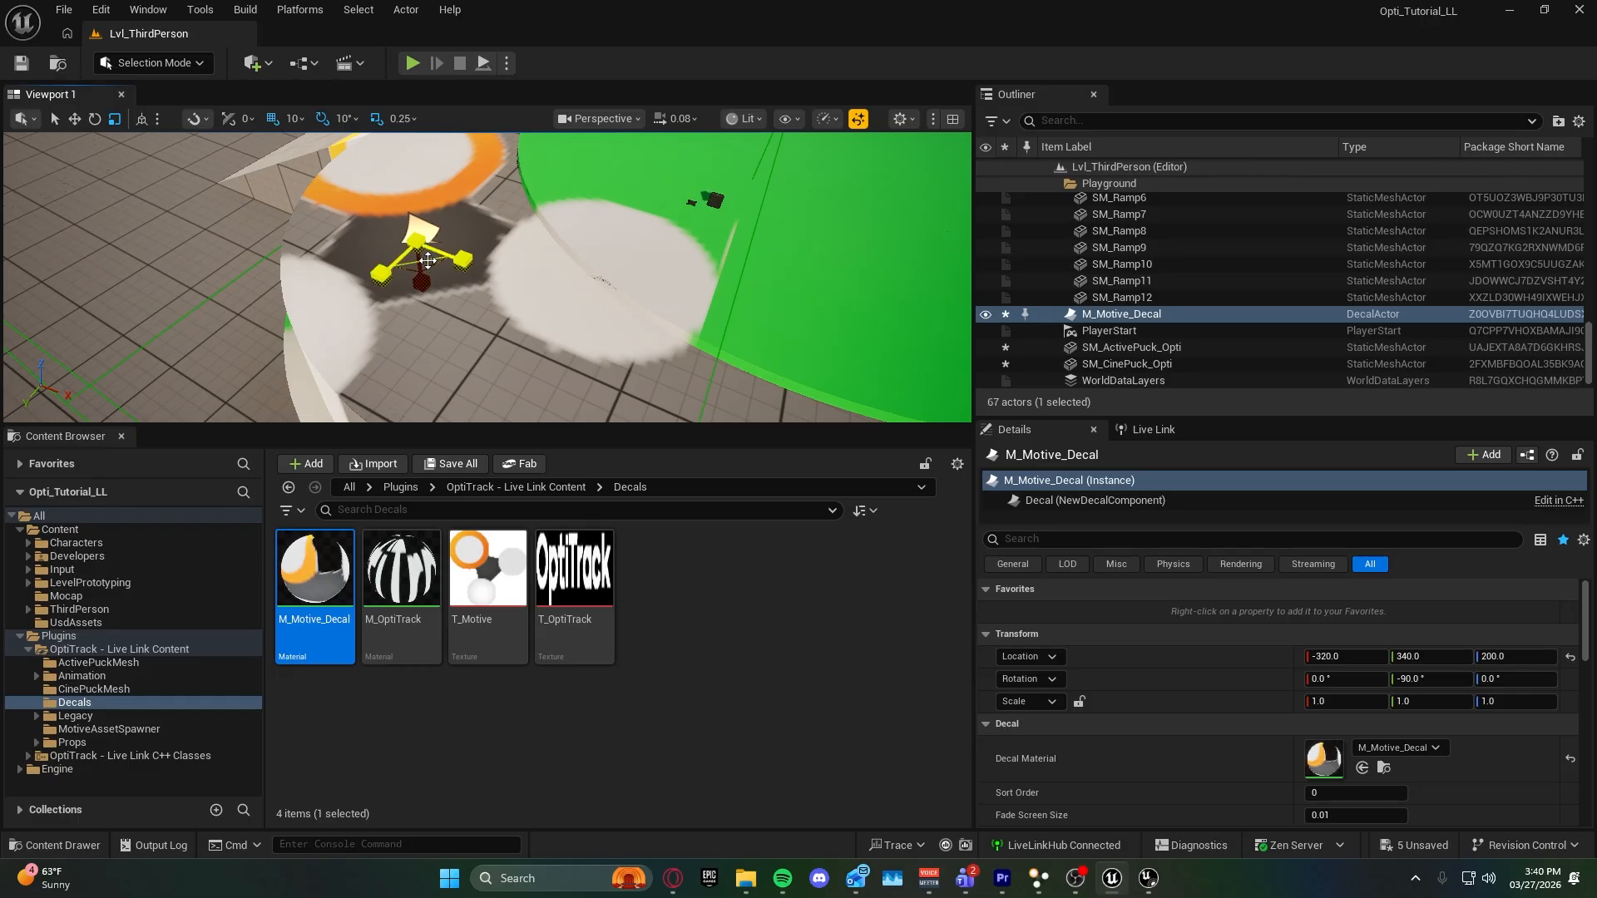
left_click_drag(427, 260, 399, 279)
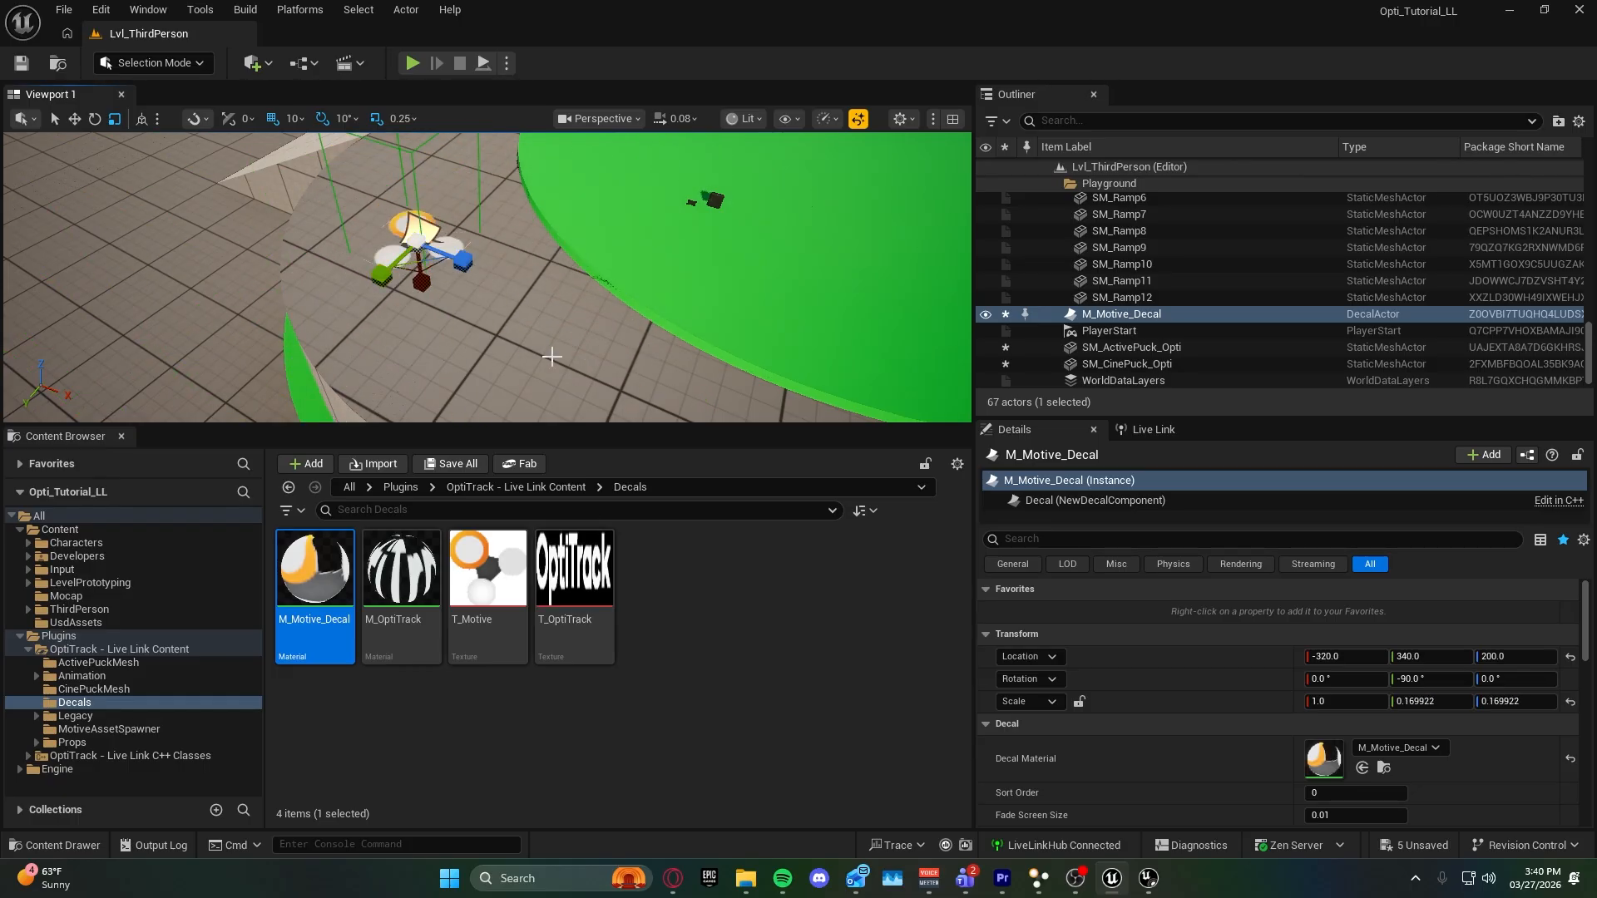
right_click_drag(552, 356, 532, 349)
left_click(400, 574)
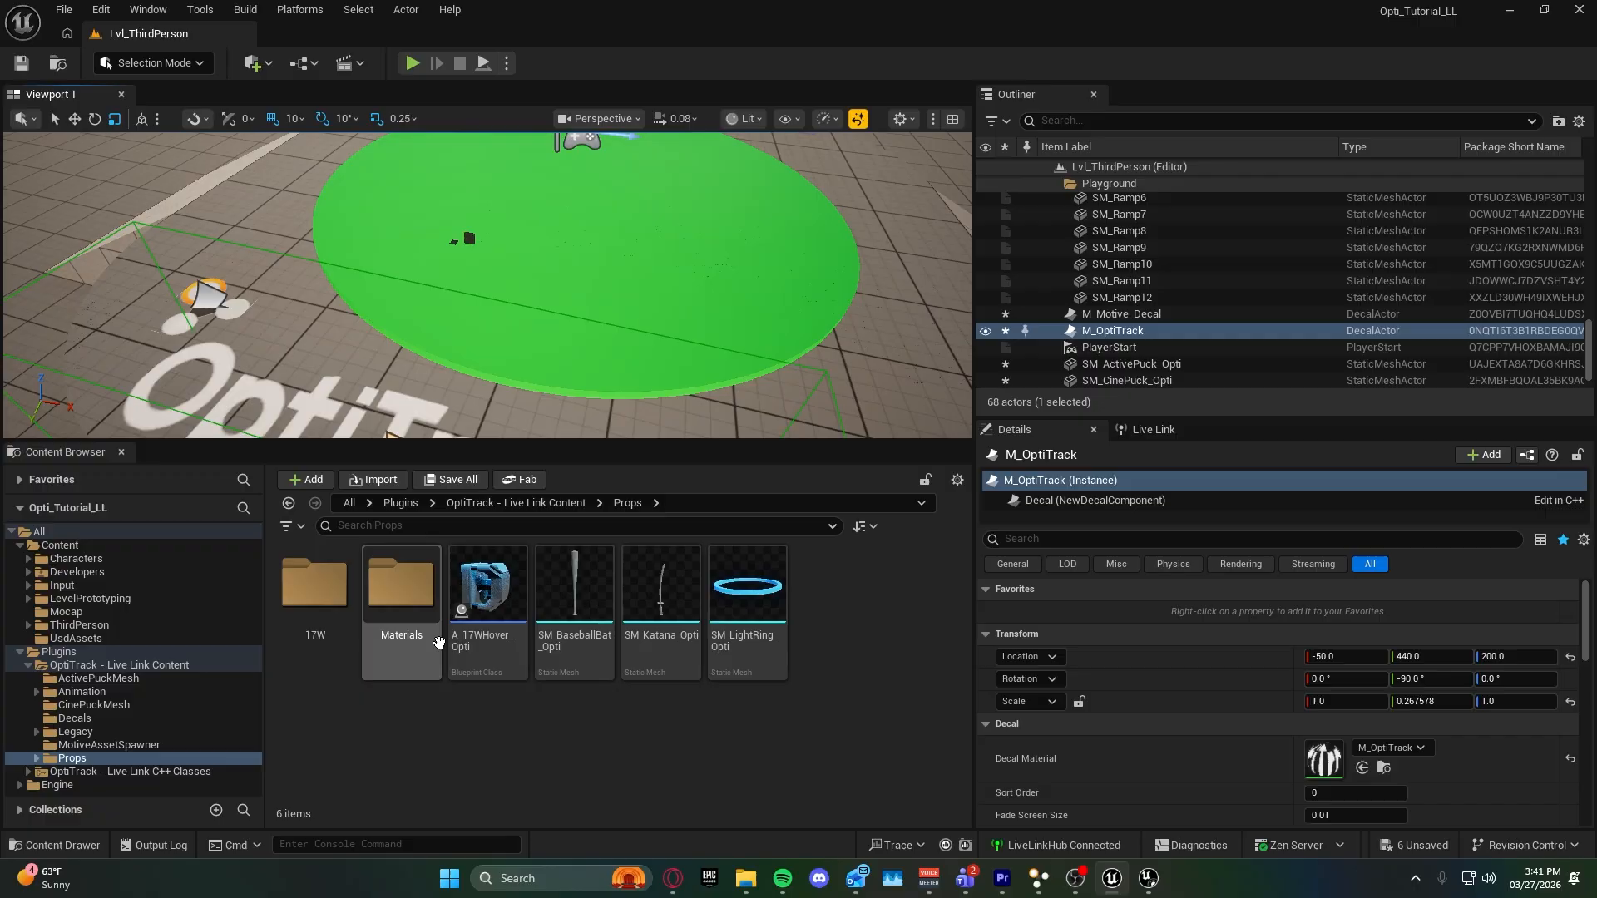
Place the A_17WHover_Opti blueprint from the Props folder on the green platform, raise it above the surface and run the level.
mouse_move(549, 395)
right_mouse_down()
mouse_move(567, 363)
mouse_move(550, 407)
right_mouse_up()
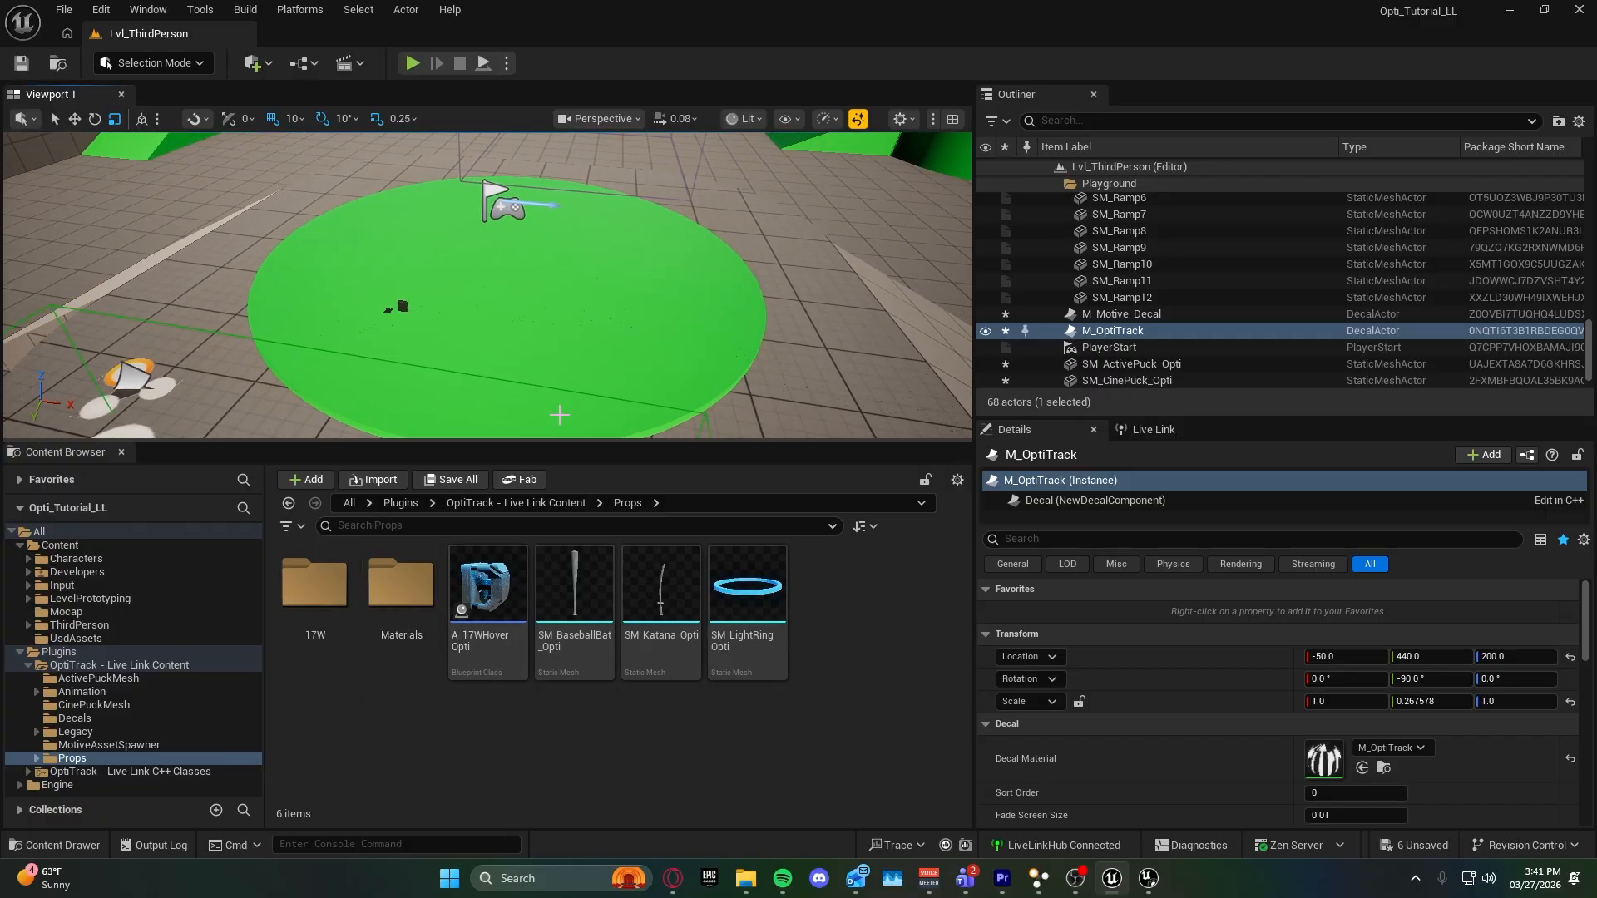
left_click_drag(488, 599, 615, 337)
right_click_drag(616, 337, 620, 324)
key("w")
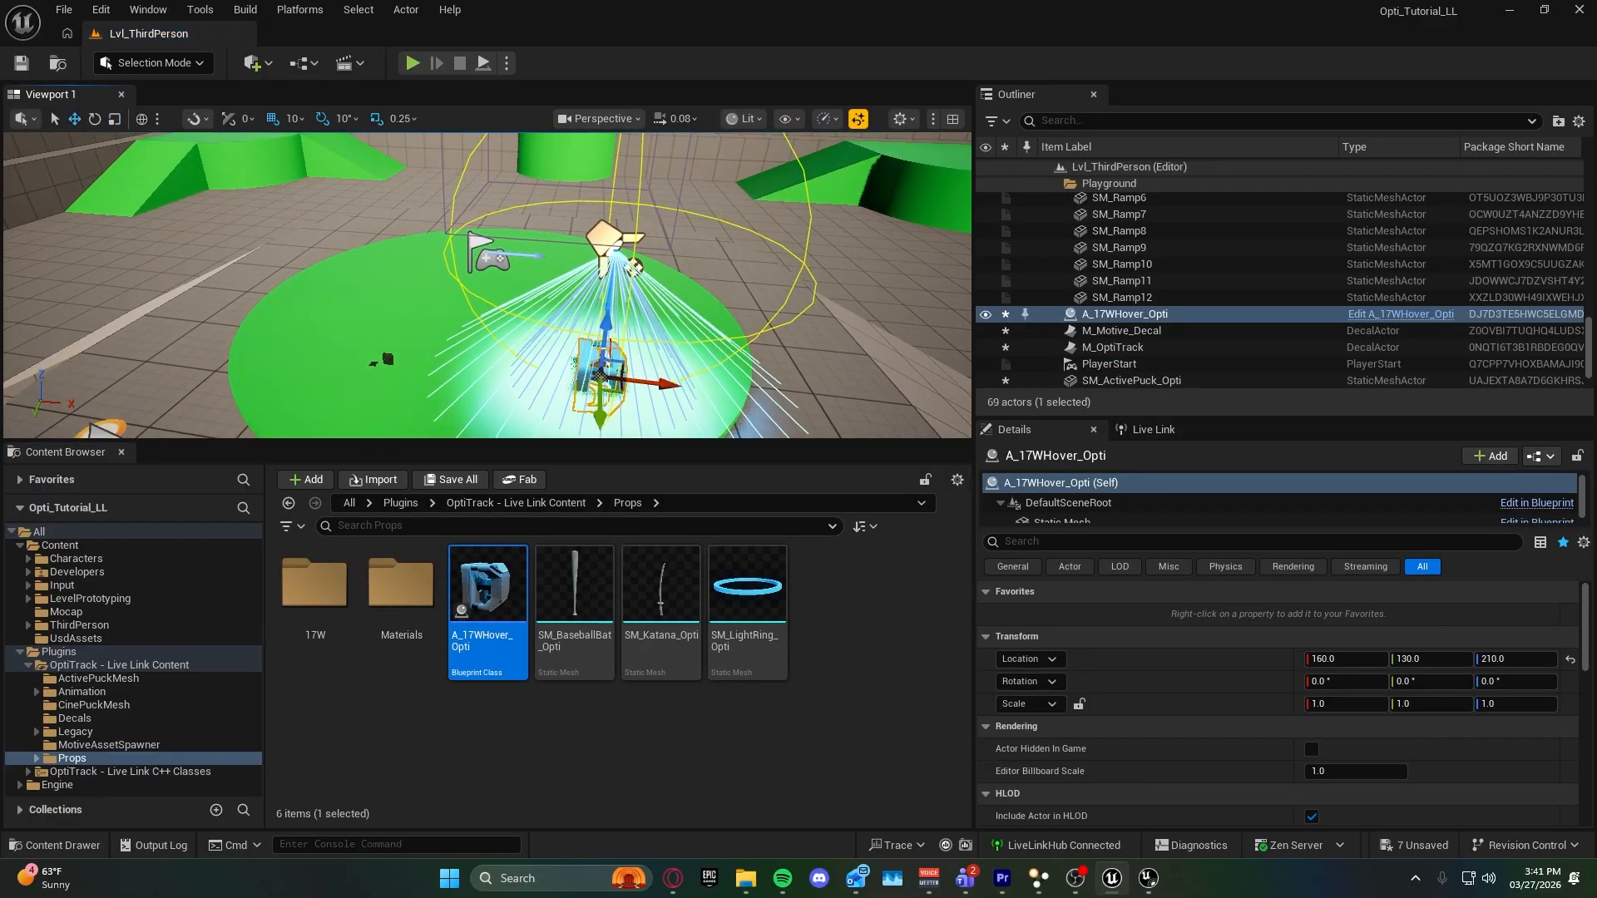
left_click_drag(609, 327, 607, 212)
right_click_drag(608, 212, 590, 214)
left_click(506, 63)
left_click(558, 233)
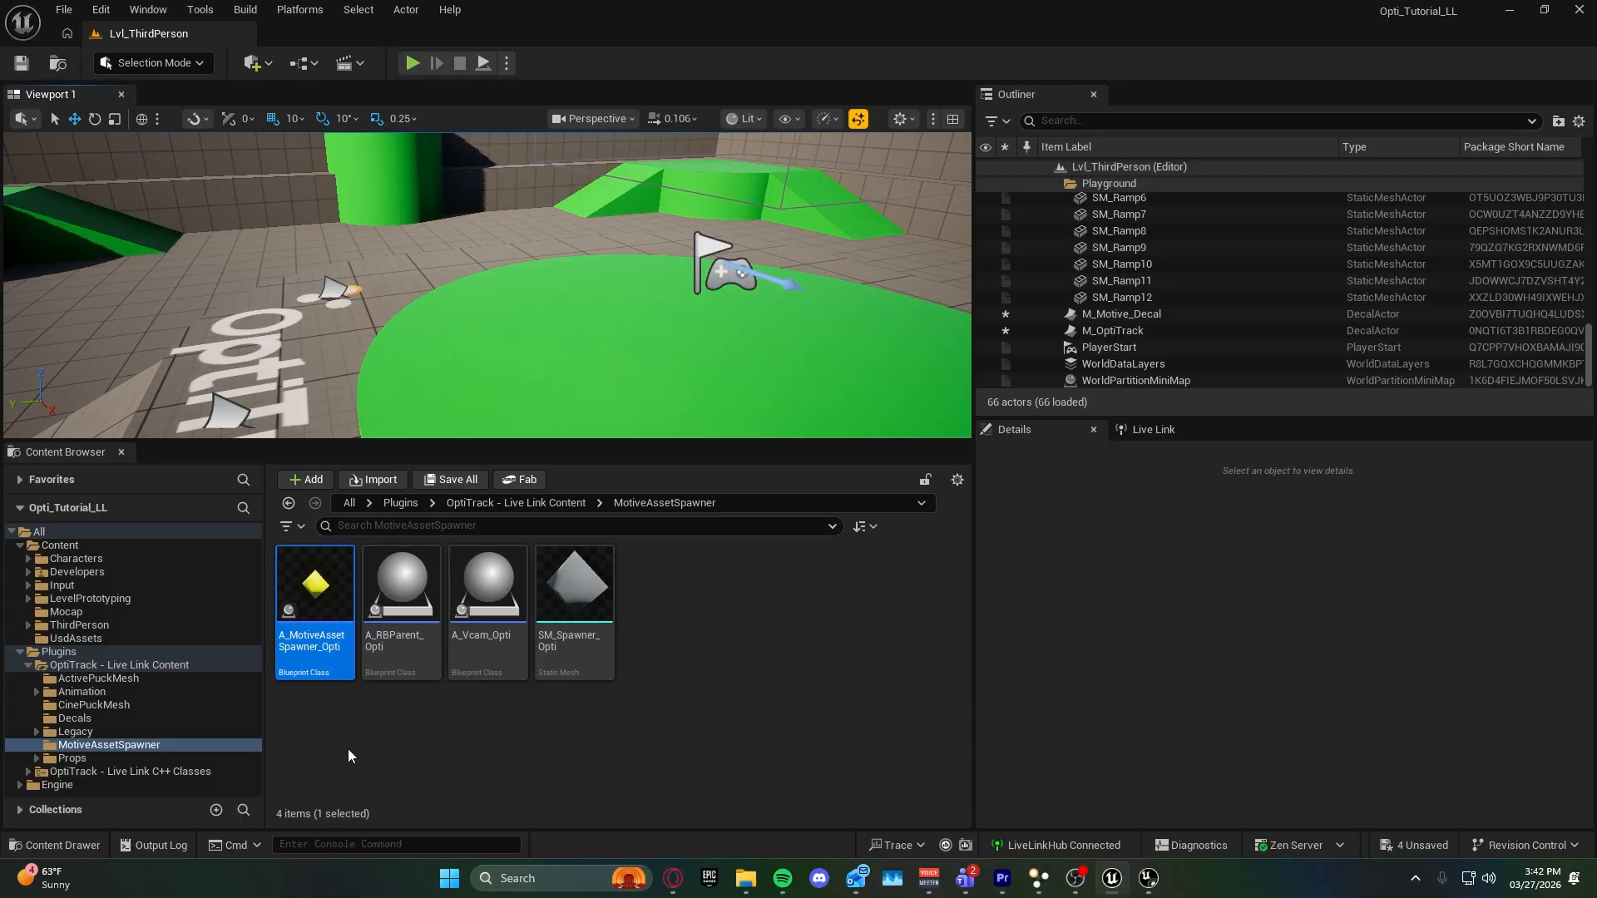
Place the A_MotiveAssetSpawner_Opti blueprint on the green platform at about -20, 140, 210 and review its asset maps and spawn functions.
left_click_drag(311, 617, 563, 178)
right_click_drag(563, 178, 529, 217)
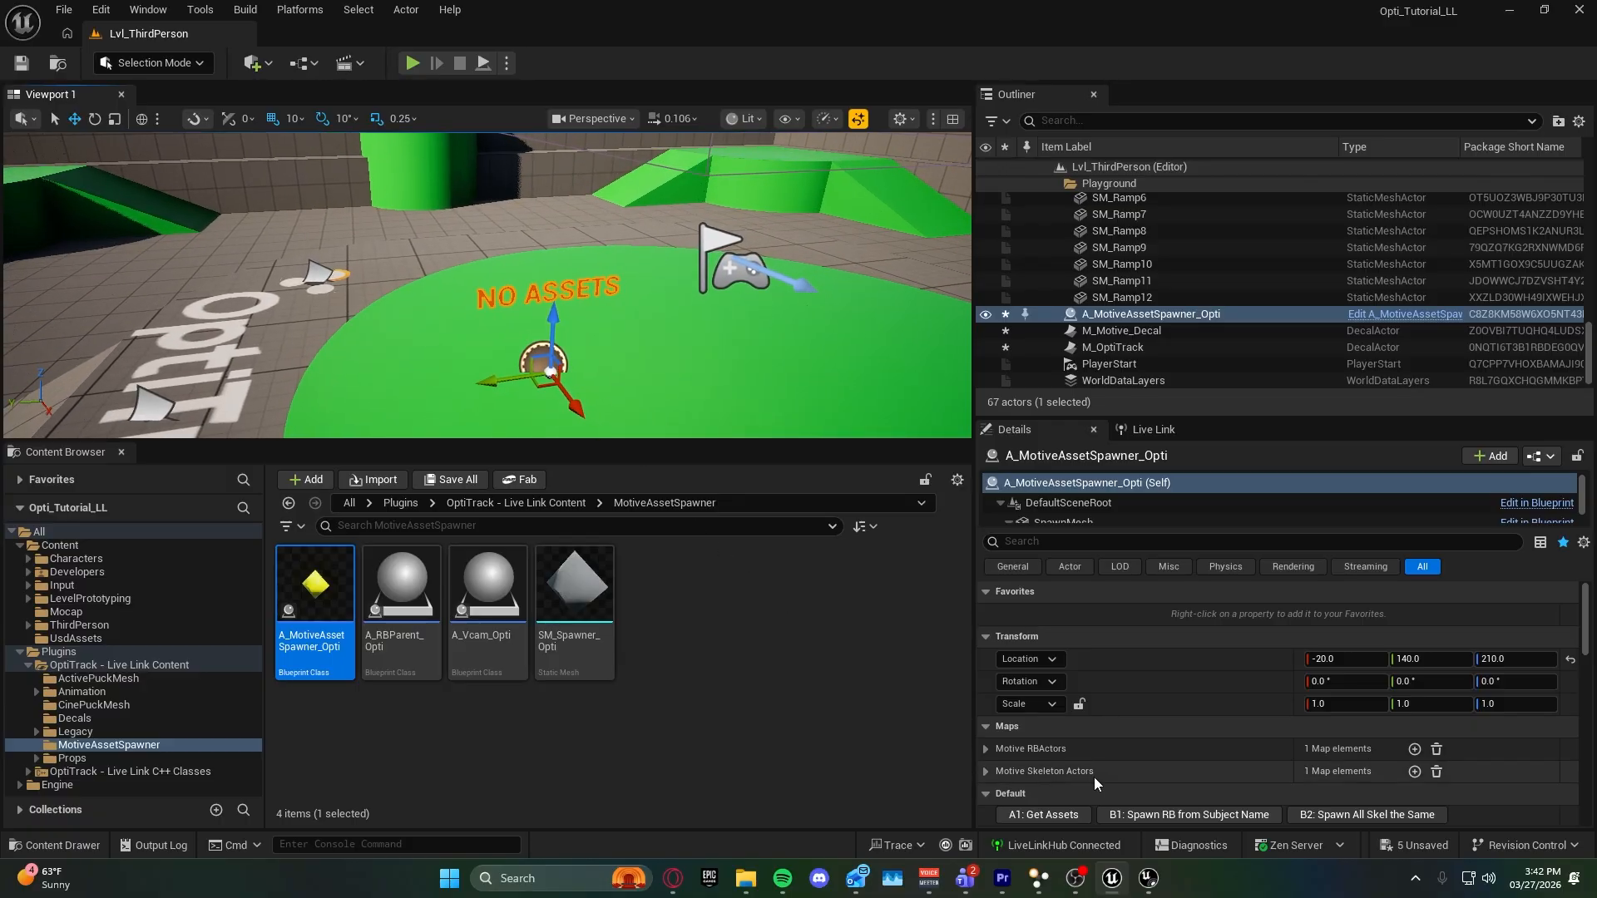
scroll(1130, 766, "down", 2)
scroll(1129, 767, "up", 2)
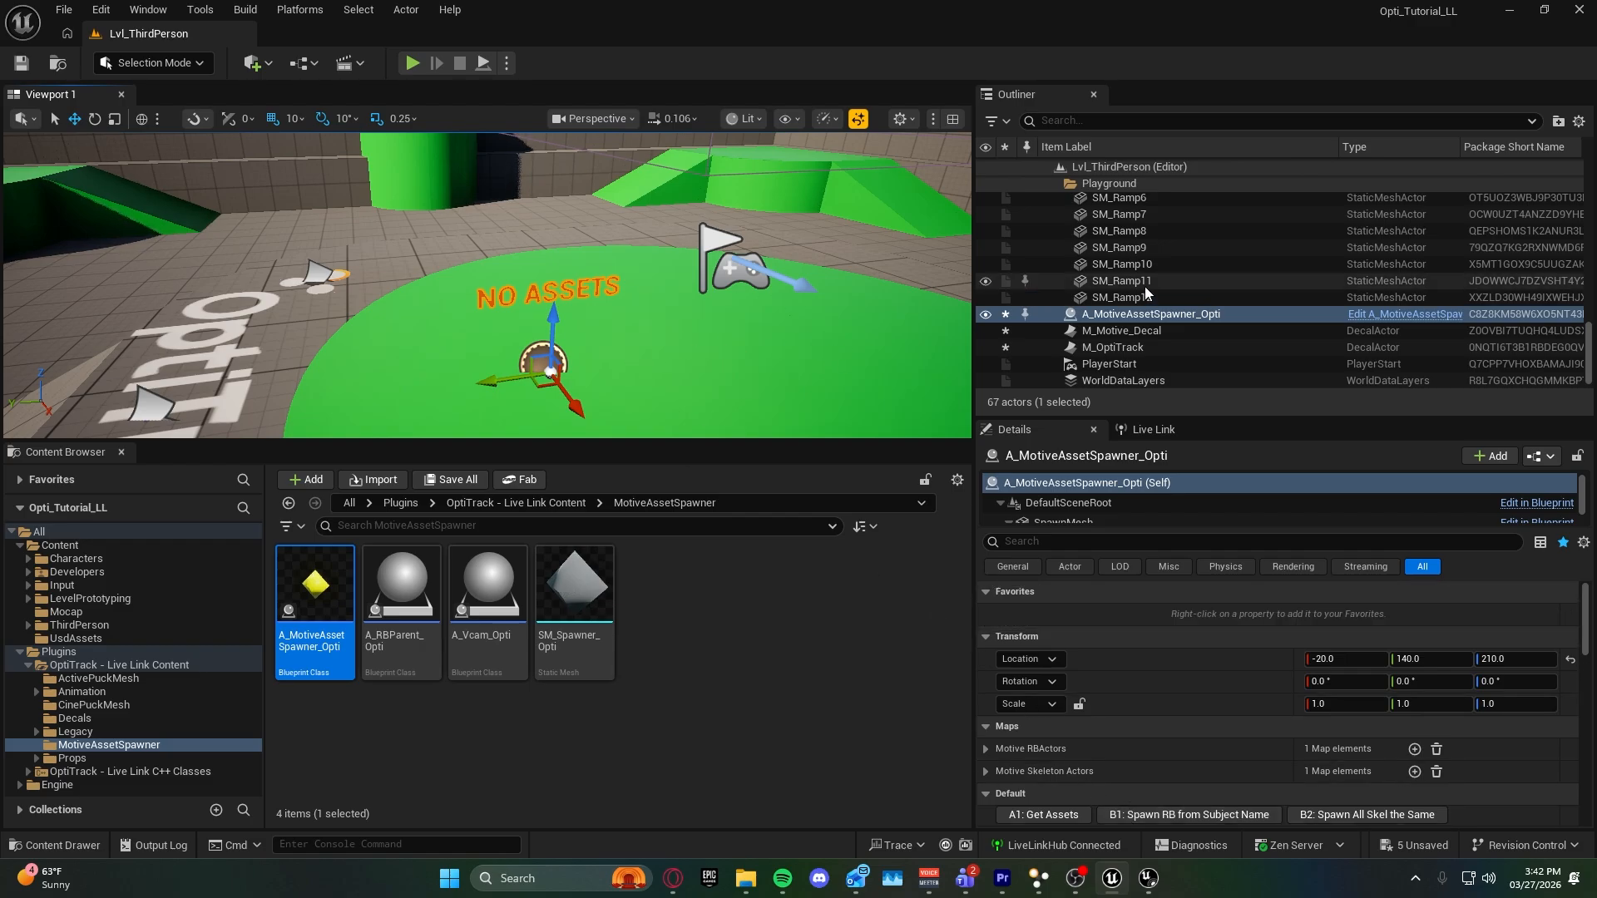
mouse_move(519, 354)
right_mouse_down()
mouse_move(510, 370)
mouse_move(521, 351)
right_mouse_up()
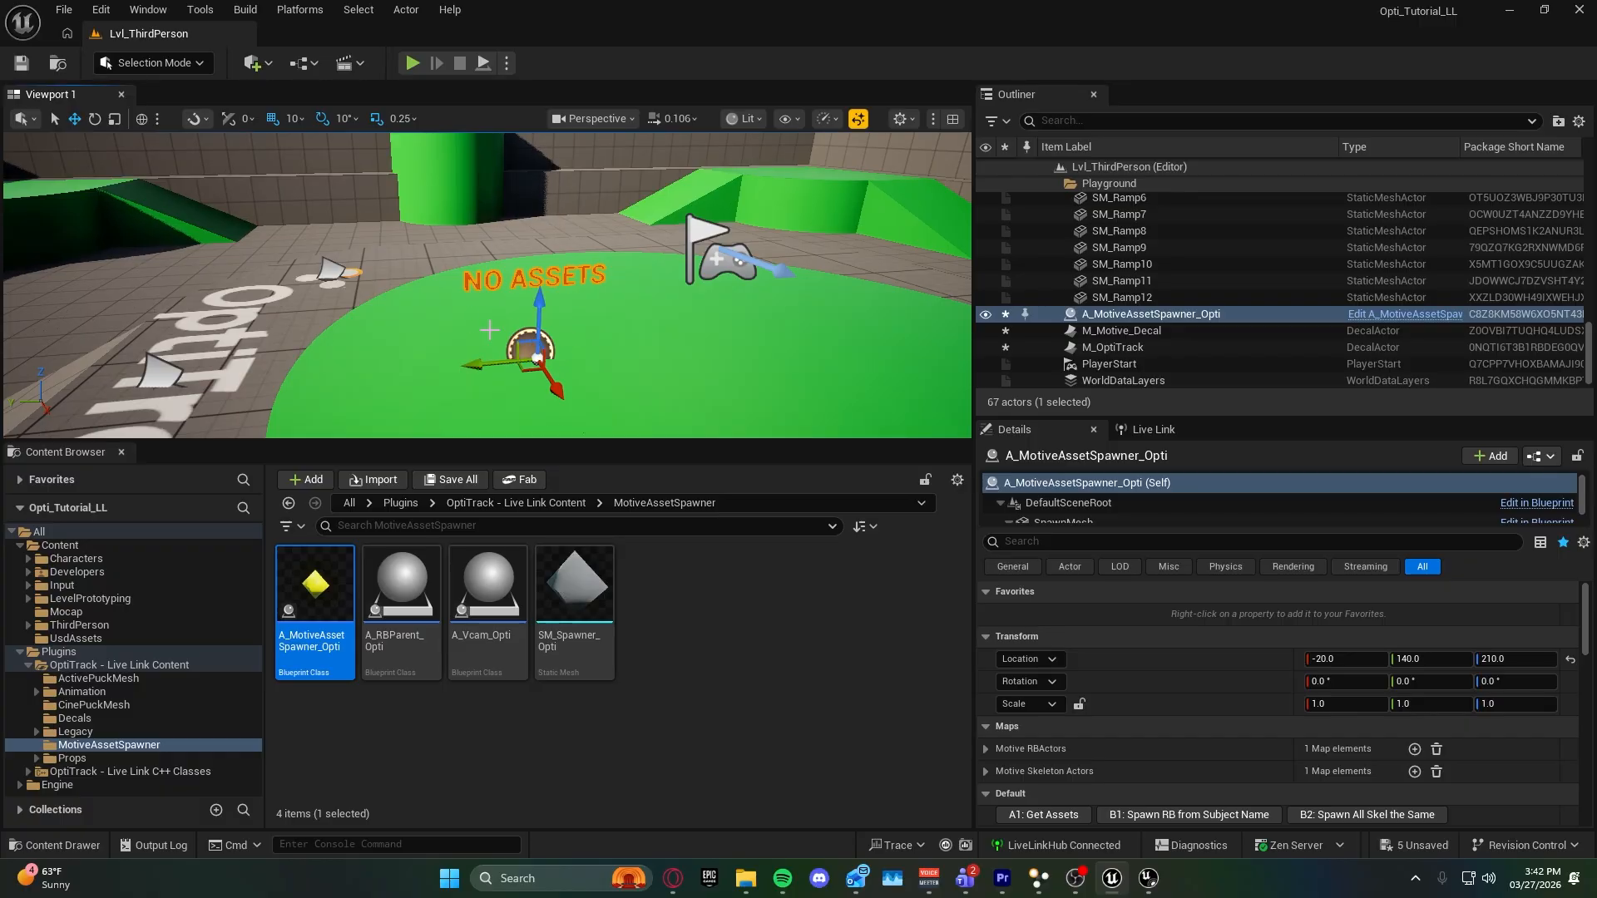
scroll(1071, 714, "down", 3)
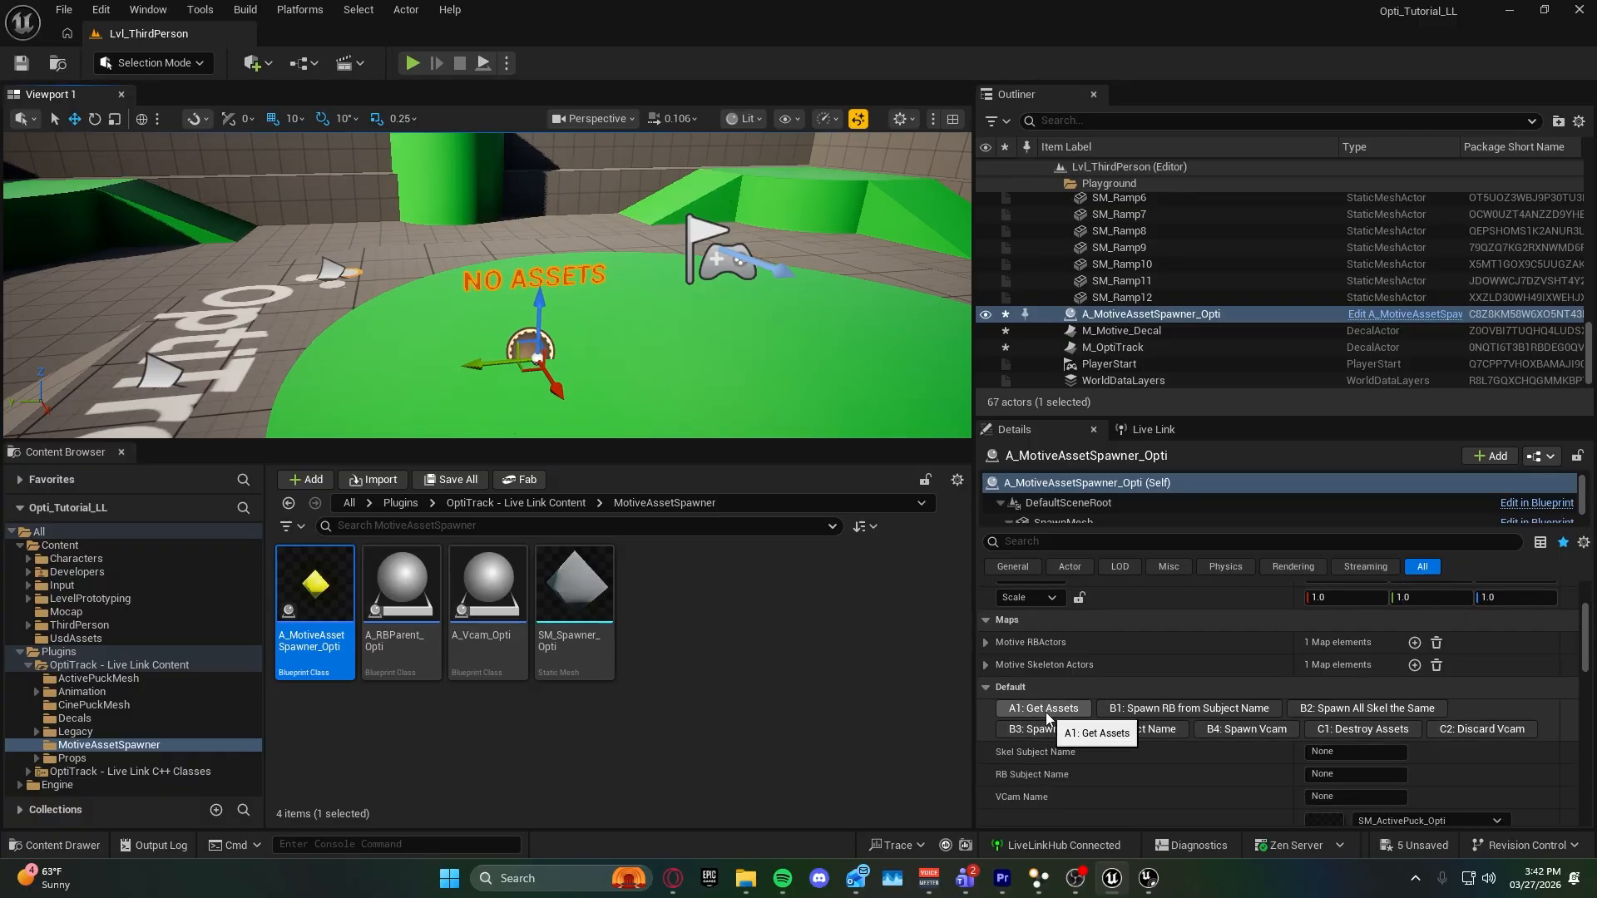
Check the streamed Live Link subjects, get the assets with the spawner and spawn all skeletons the same.
left_click(1152, 429)
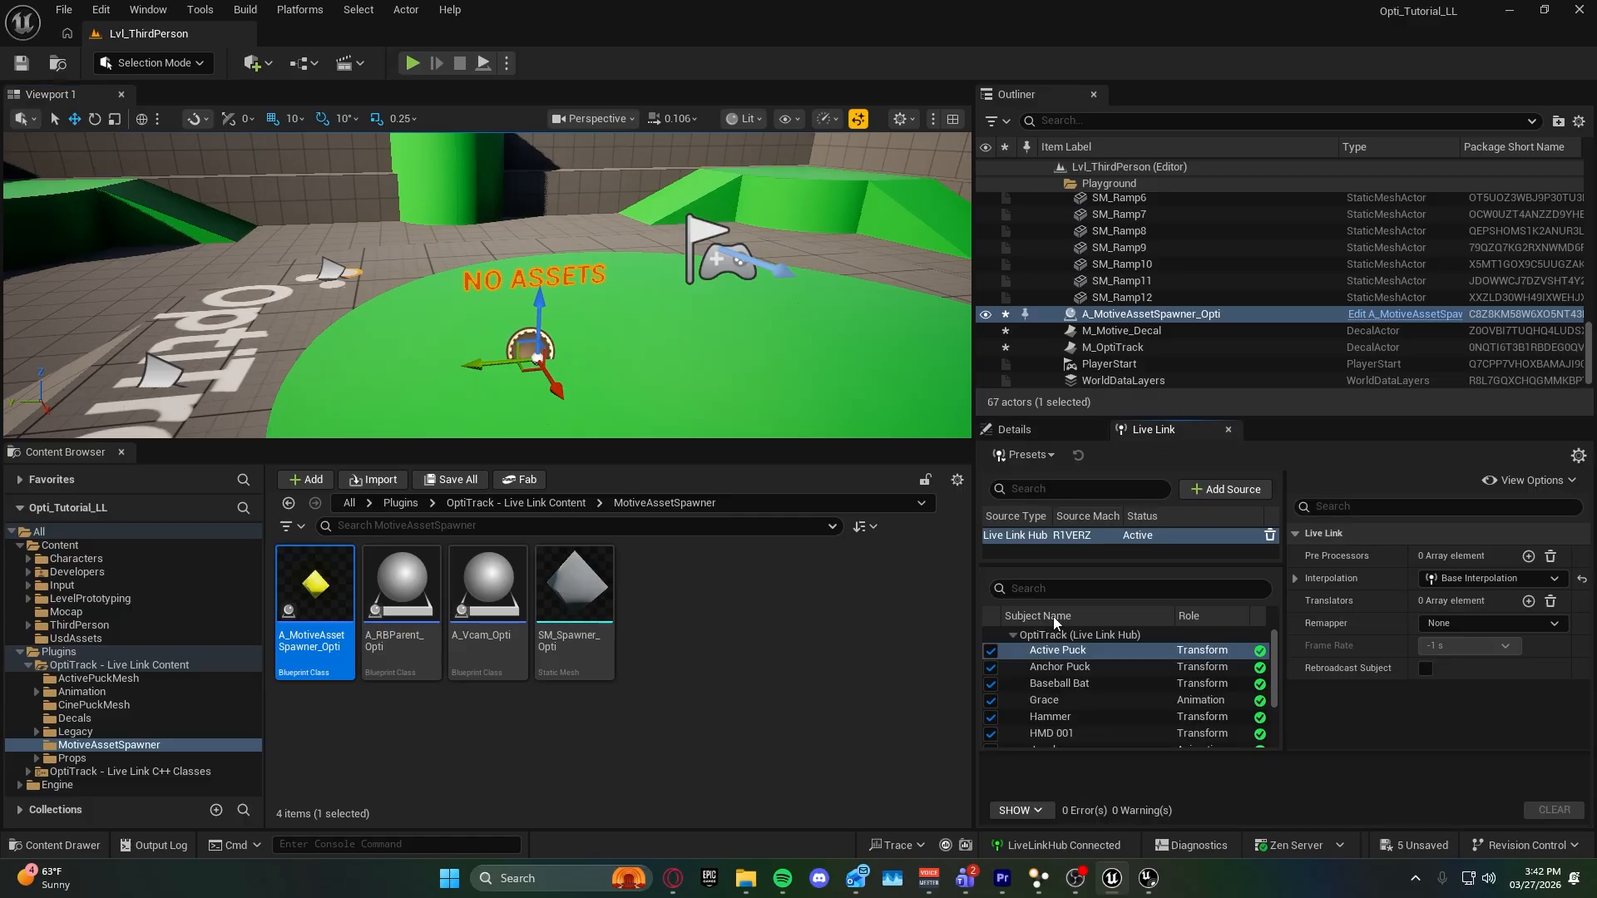
left_click(1035, 435)
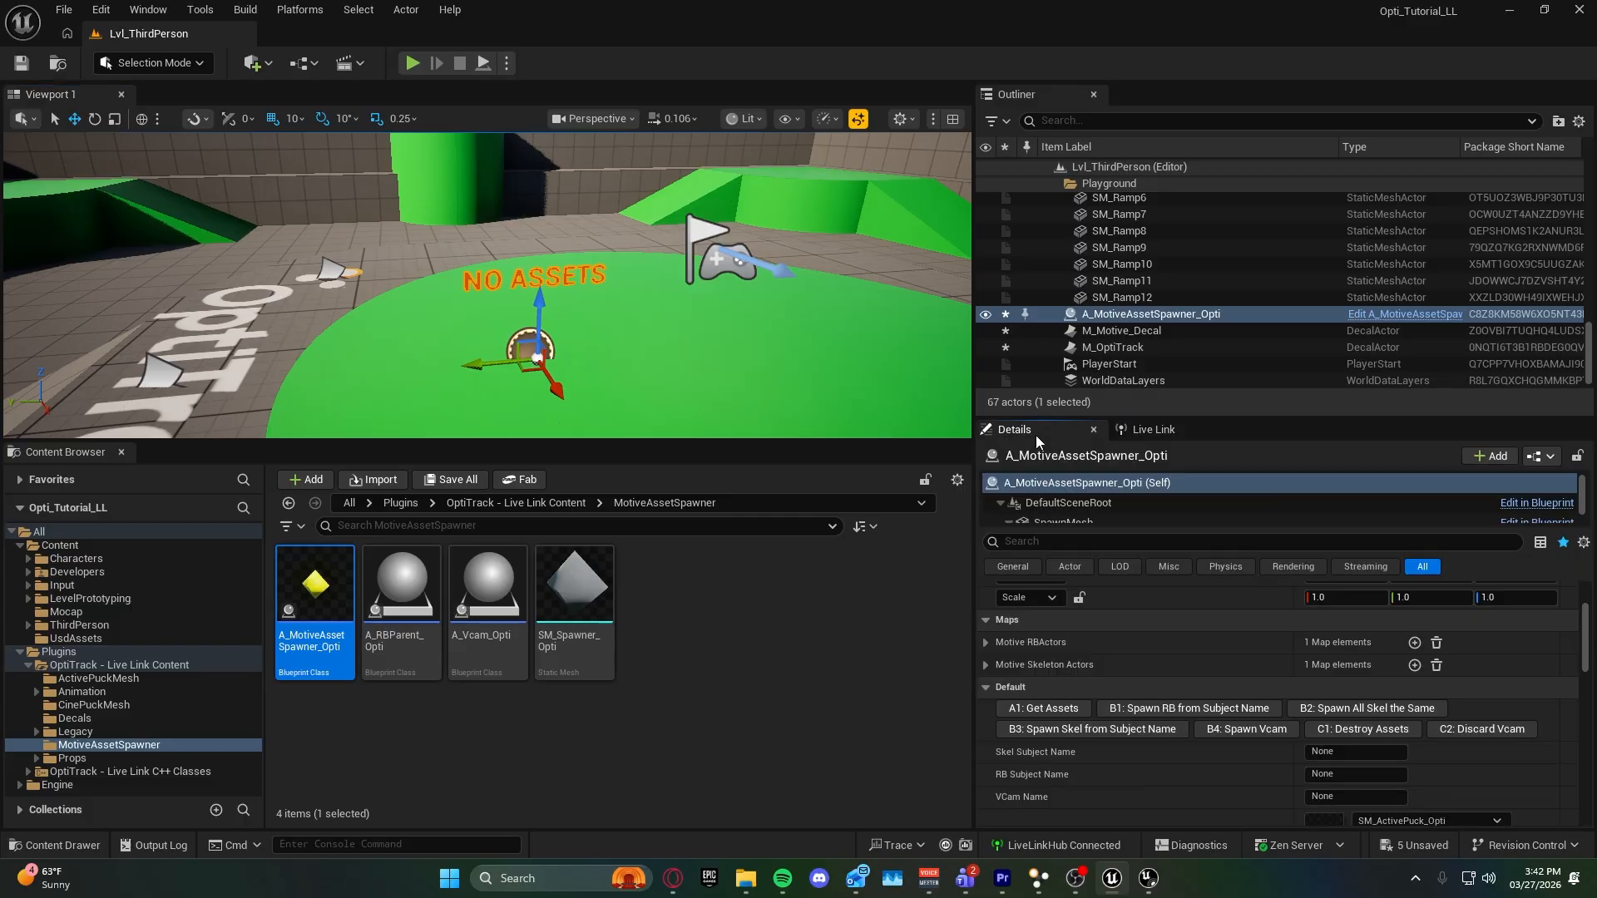
left_click(1033, 709)
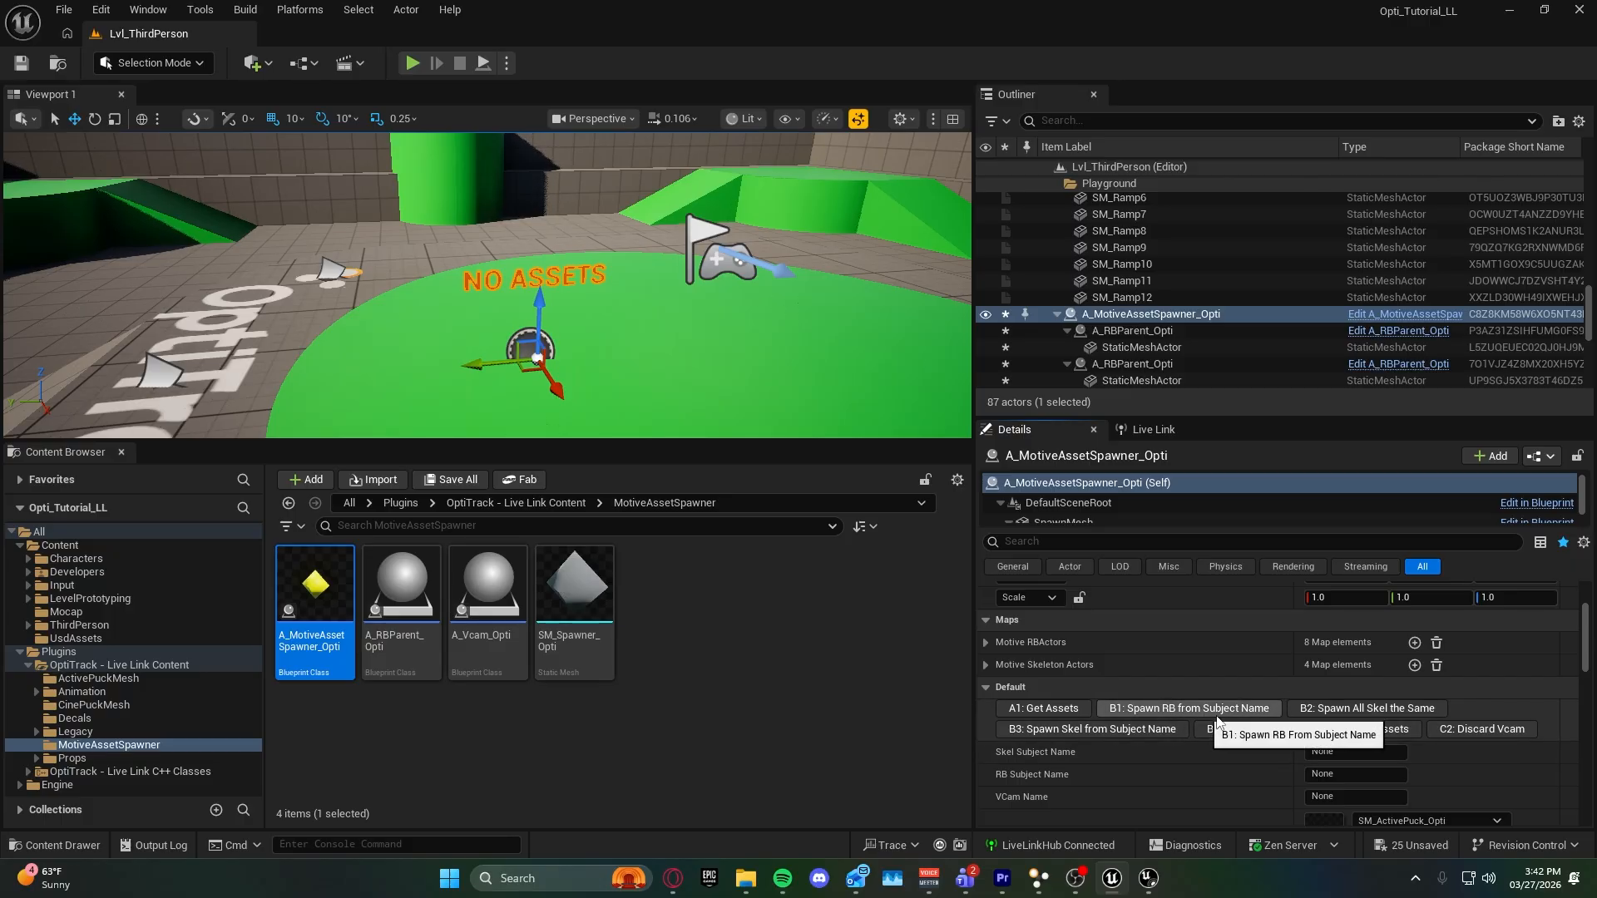
left_click(1358, 711)
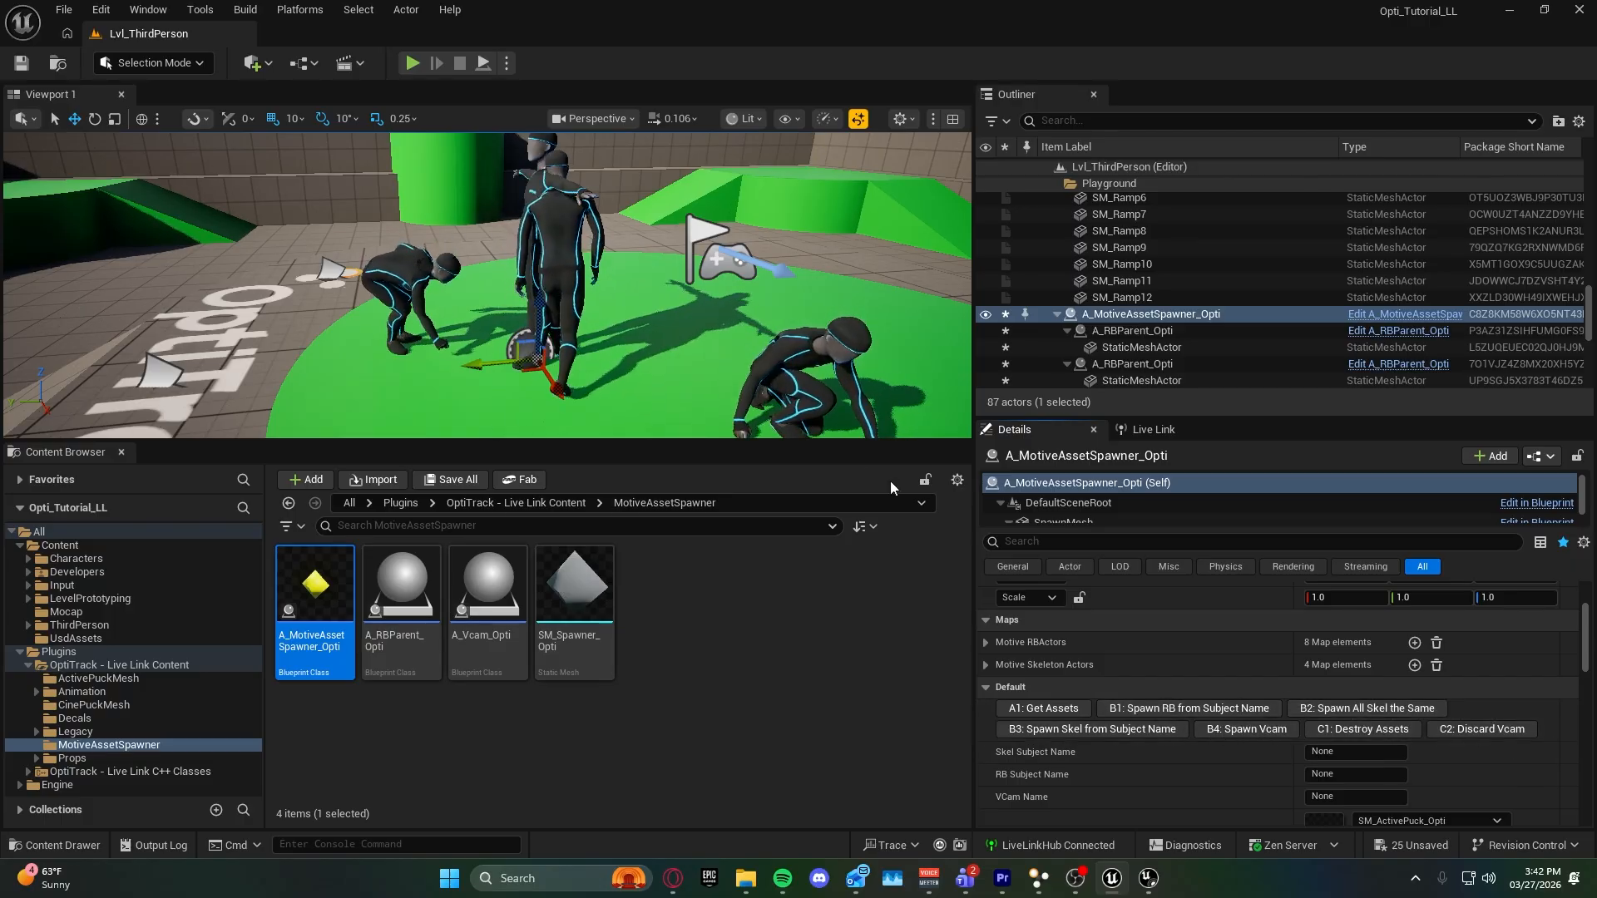
Examine the spawned skeletons moving on the green platform from several viewpoints.
mouse_move(487, 285)
right_mouse_down()
mouse_move(509, 319)
mouse_move(496, 314)
right_mouse_up()
right_click_drag(632, 342, 642, 342)
key("s")
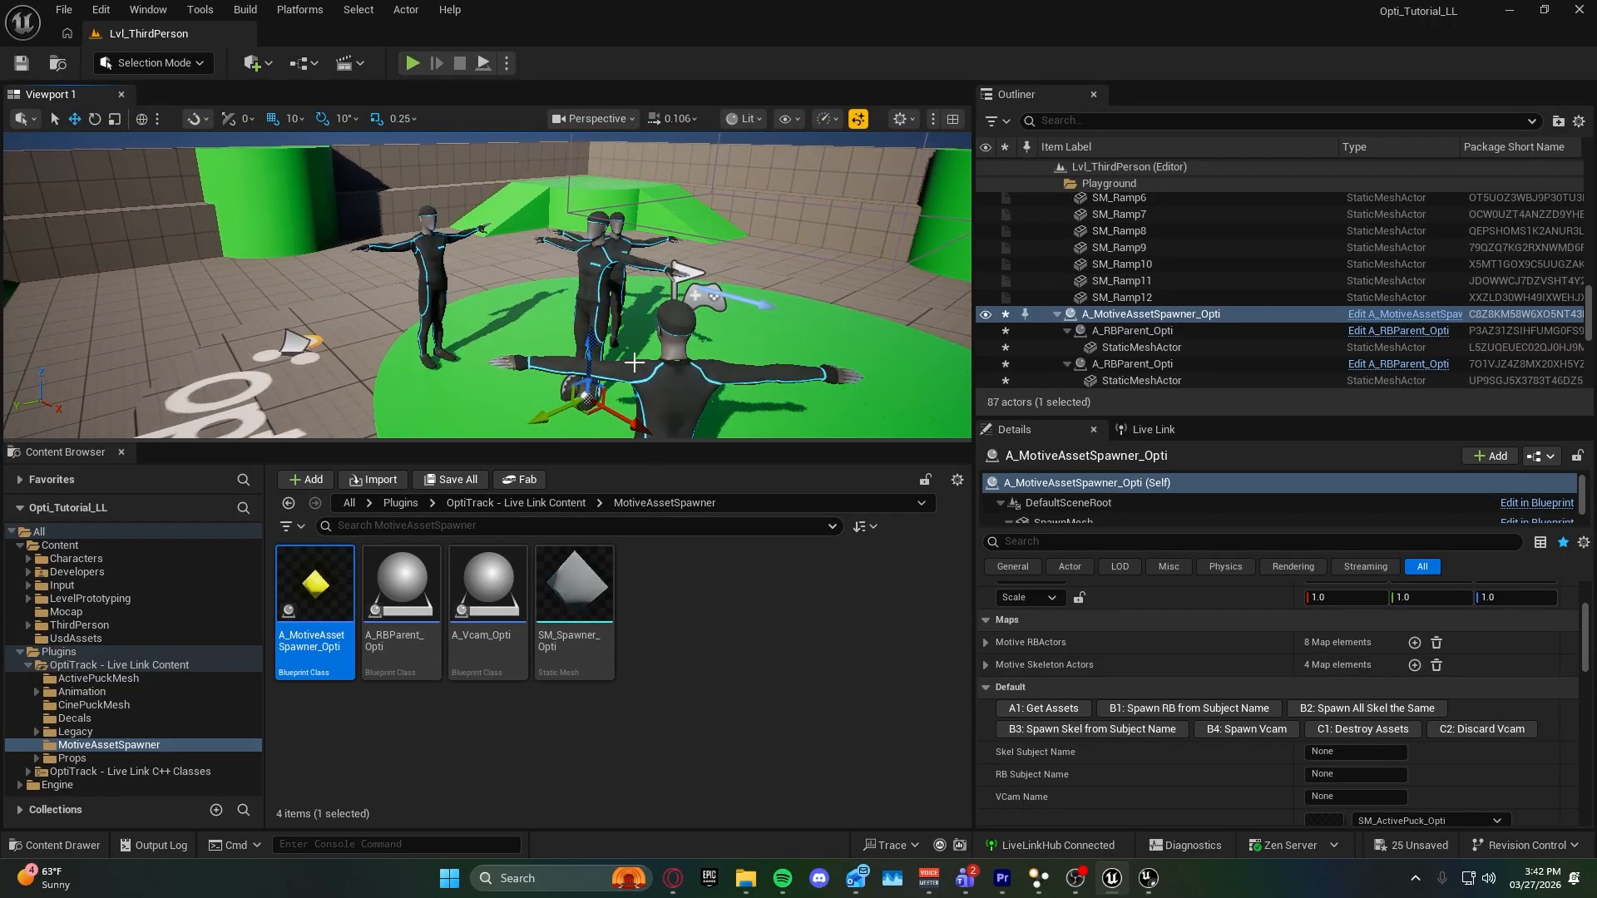
key("a")
right_click_drag(652, 398, 716, 394)
key("w")
key("s")
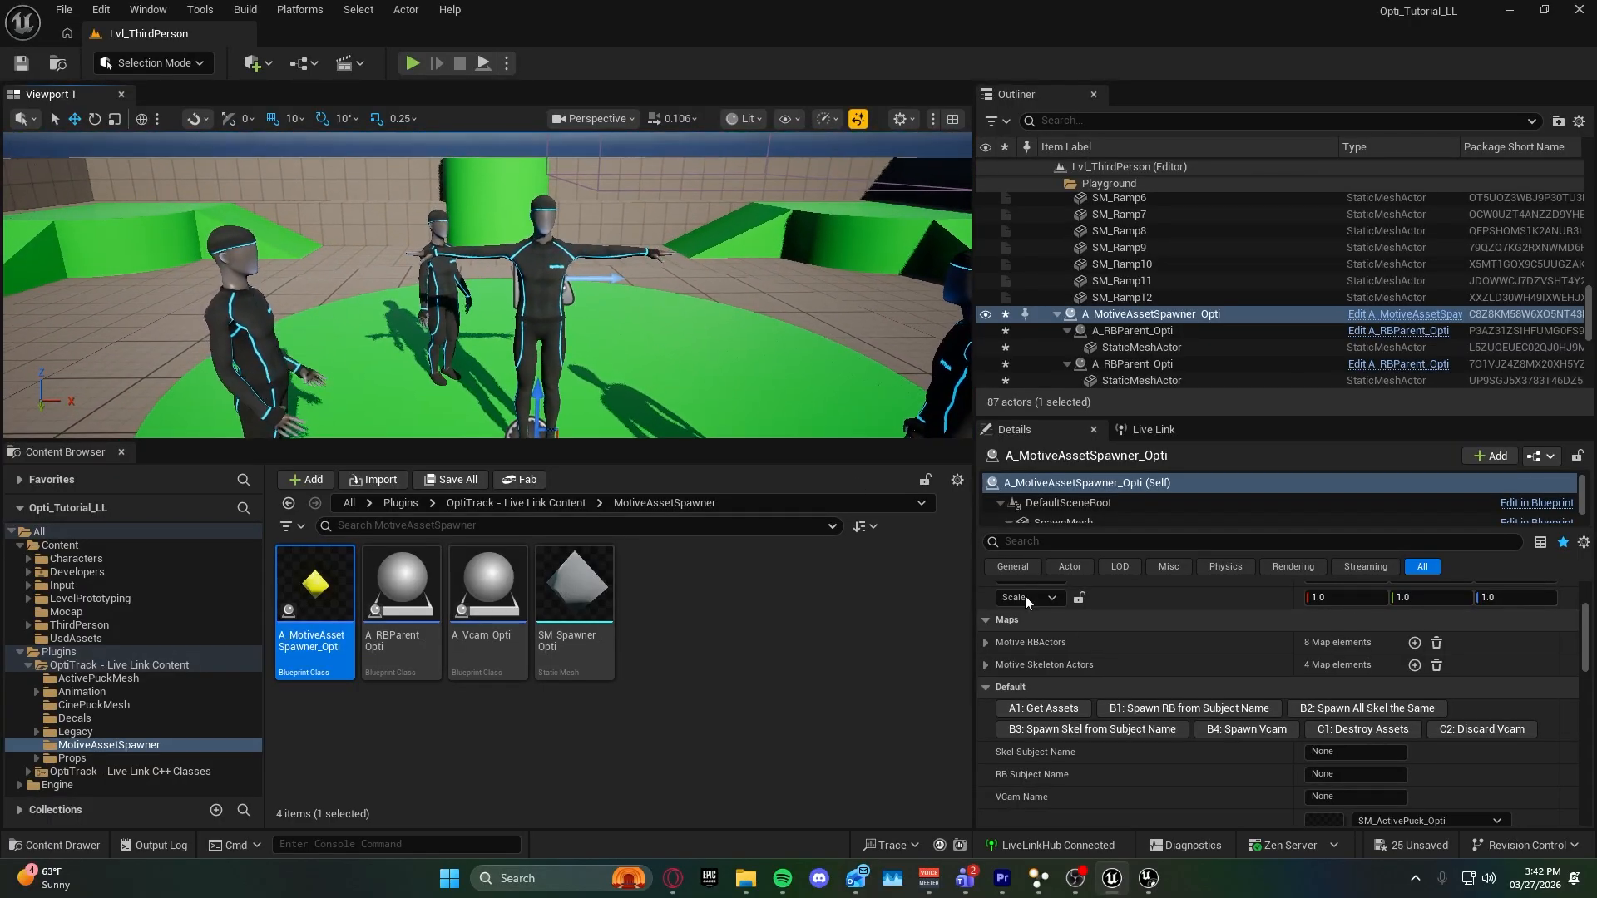
Review the subject names and roles streamed in Live Link and return to the asset spawner's properties.
scroll(1110, 727, "up", 4)
left_click(1154, 429)
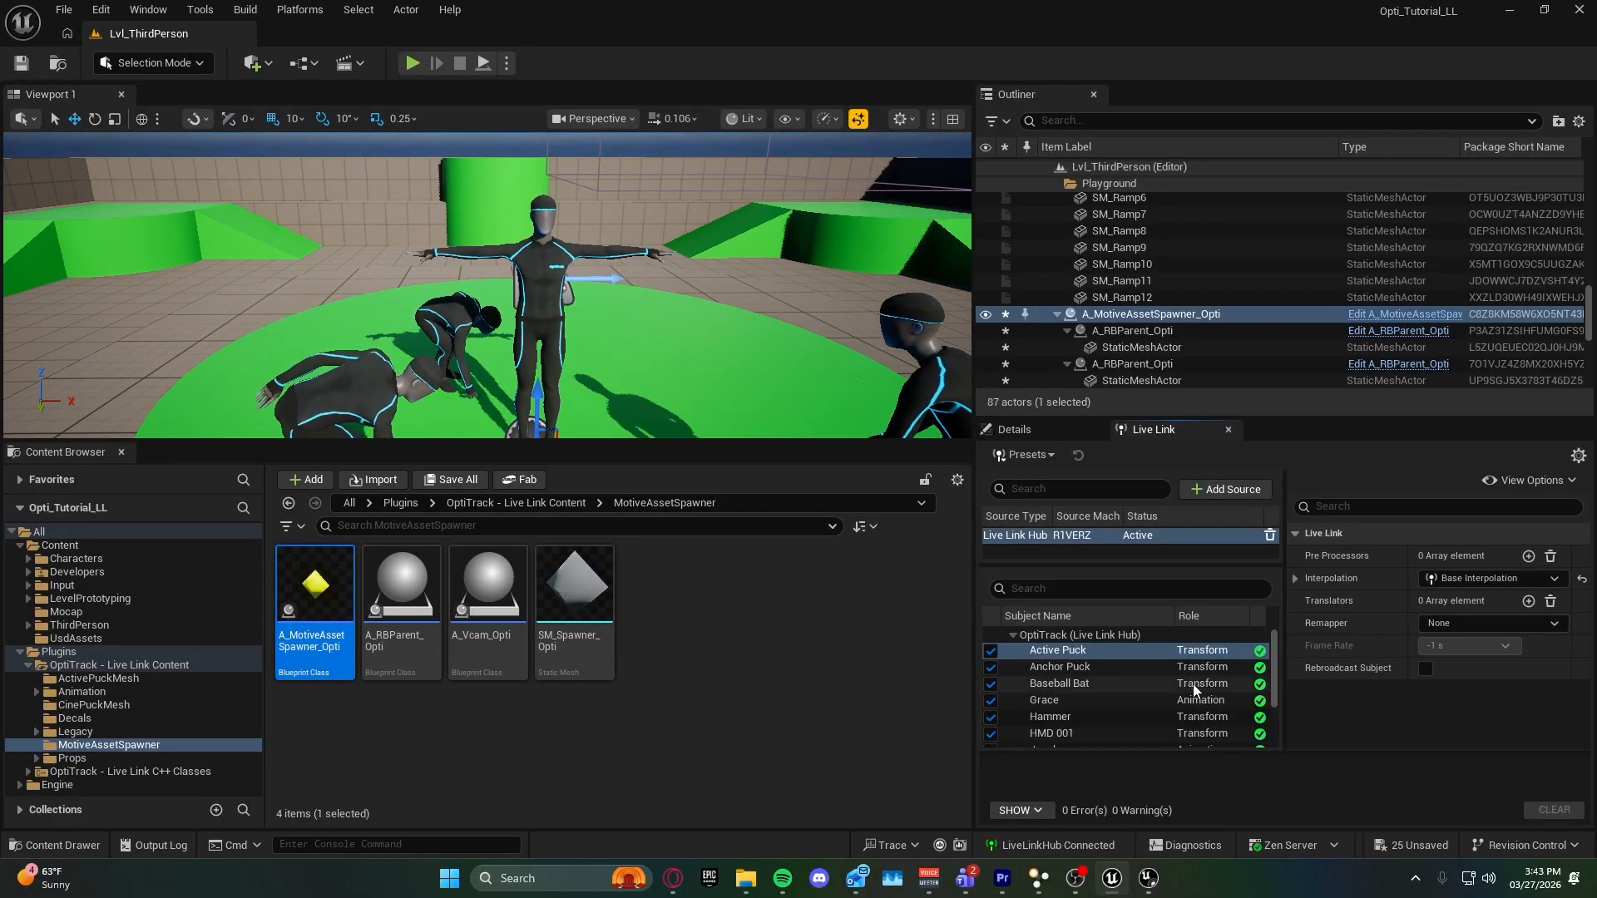
scroll(1155, 697, "down", 2)
scroll(1120, 676, "down", 3)
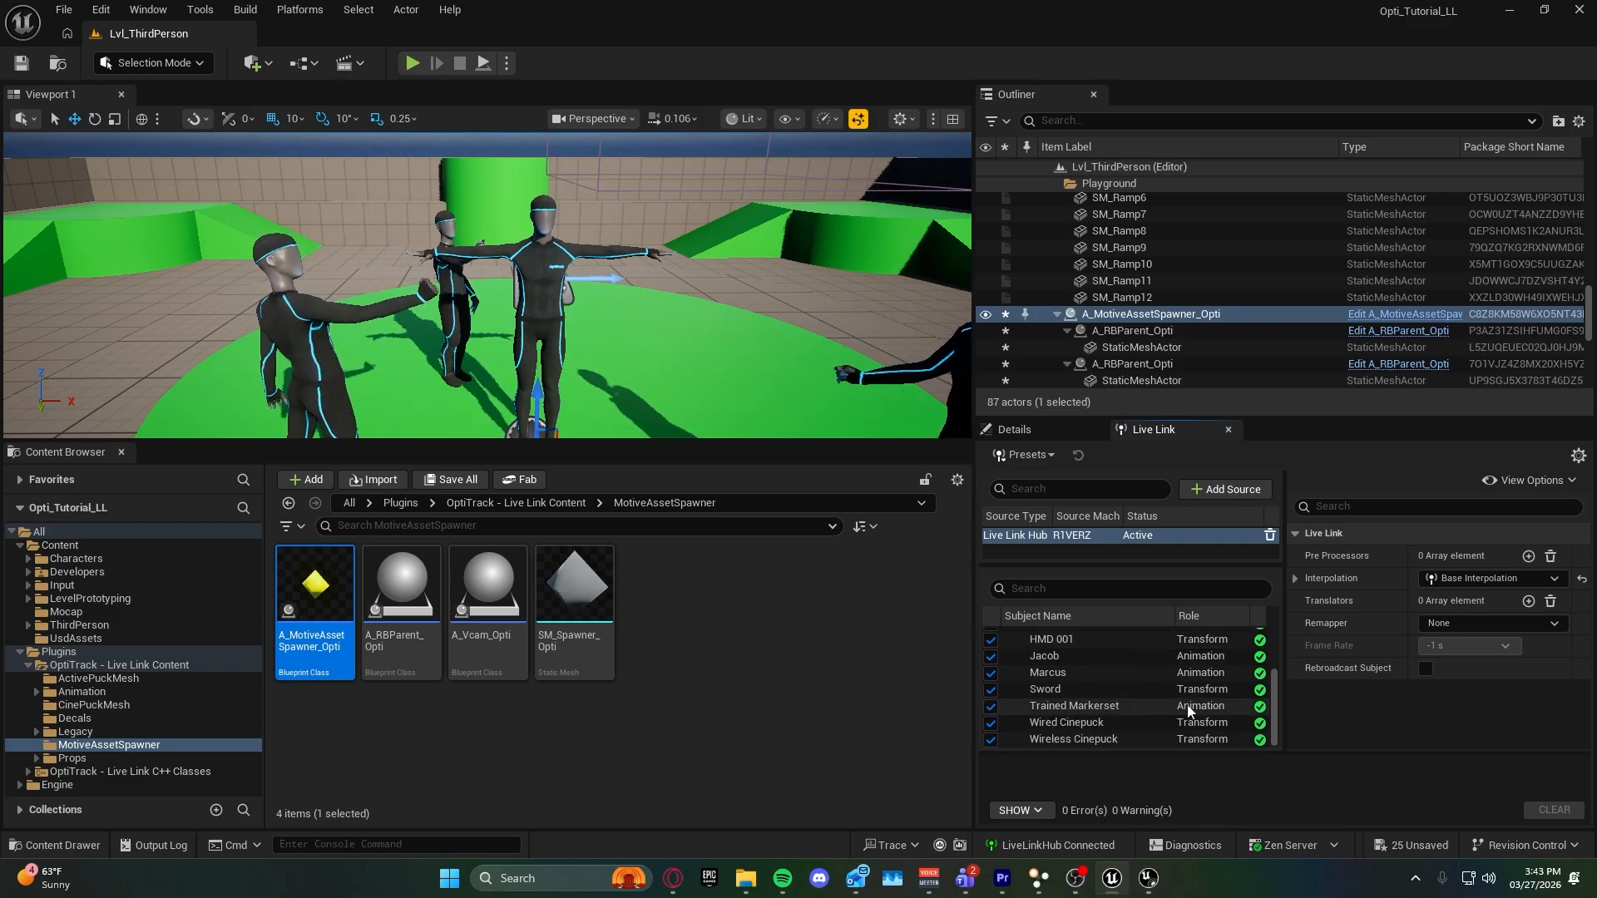
left_click(1044, 432)
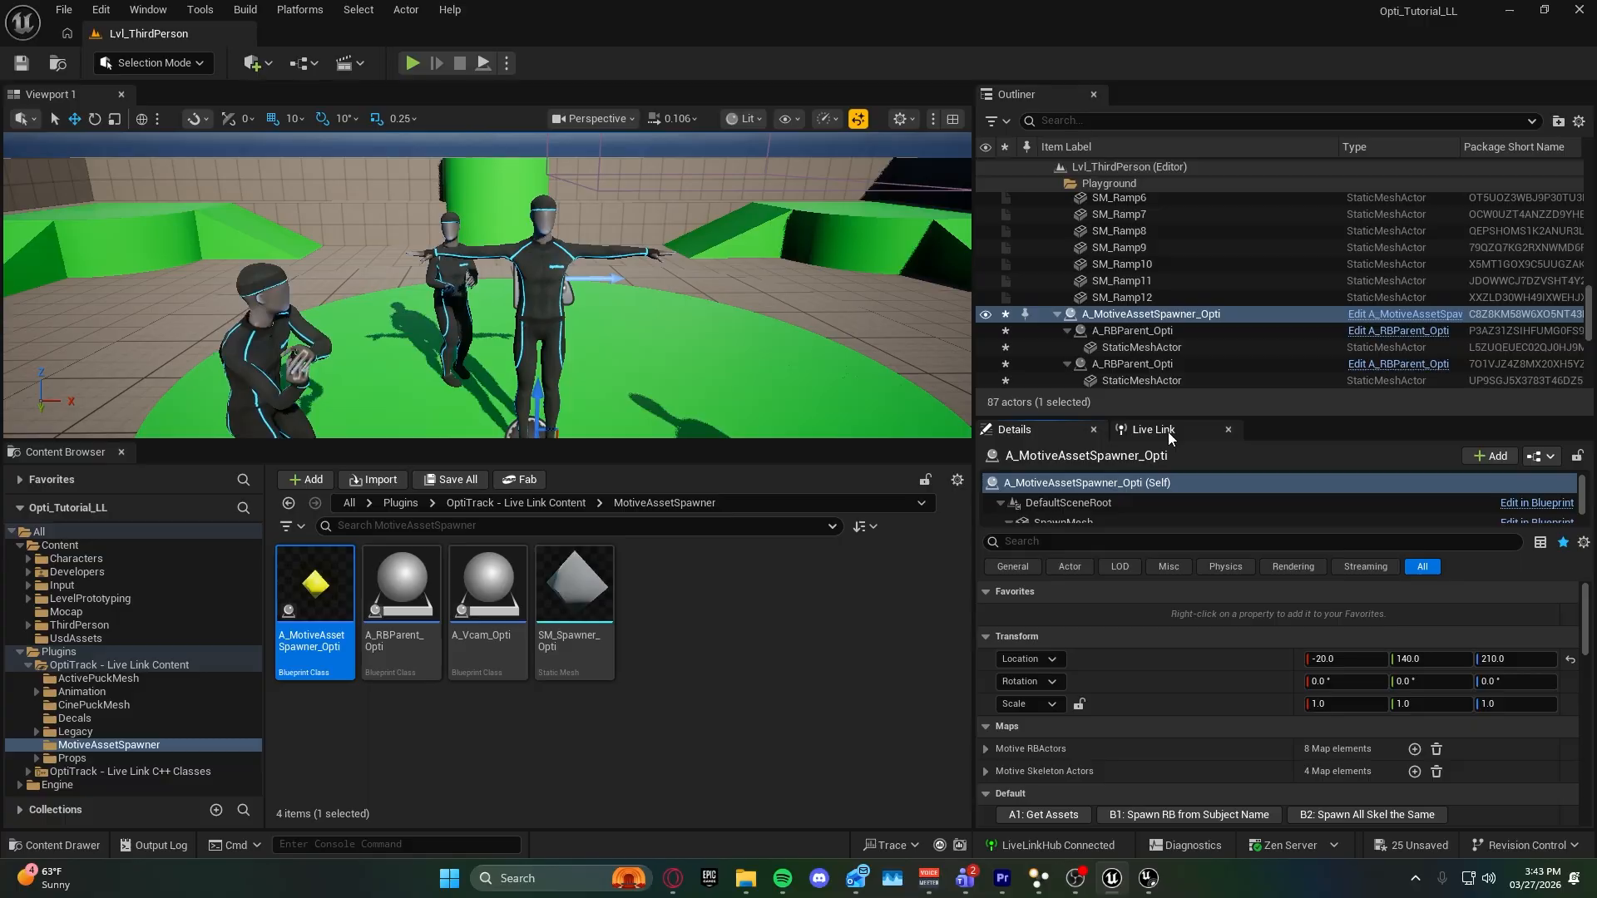
scroll(615, 309, "down", 3)
Destroy all assets spawned by the Motive asset spawner.
right_click_drag(615, 309, 627, 365)
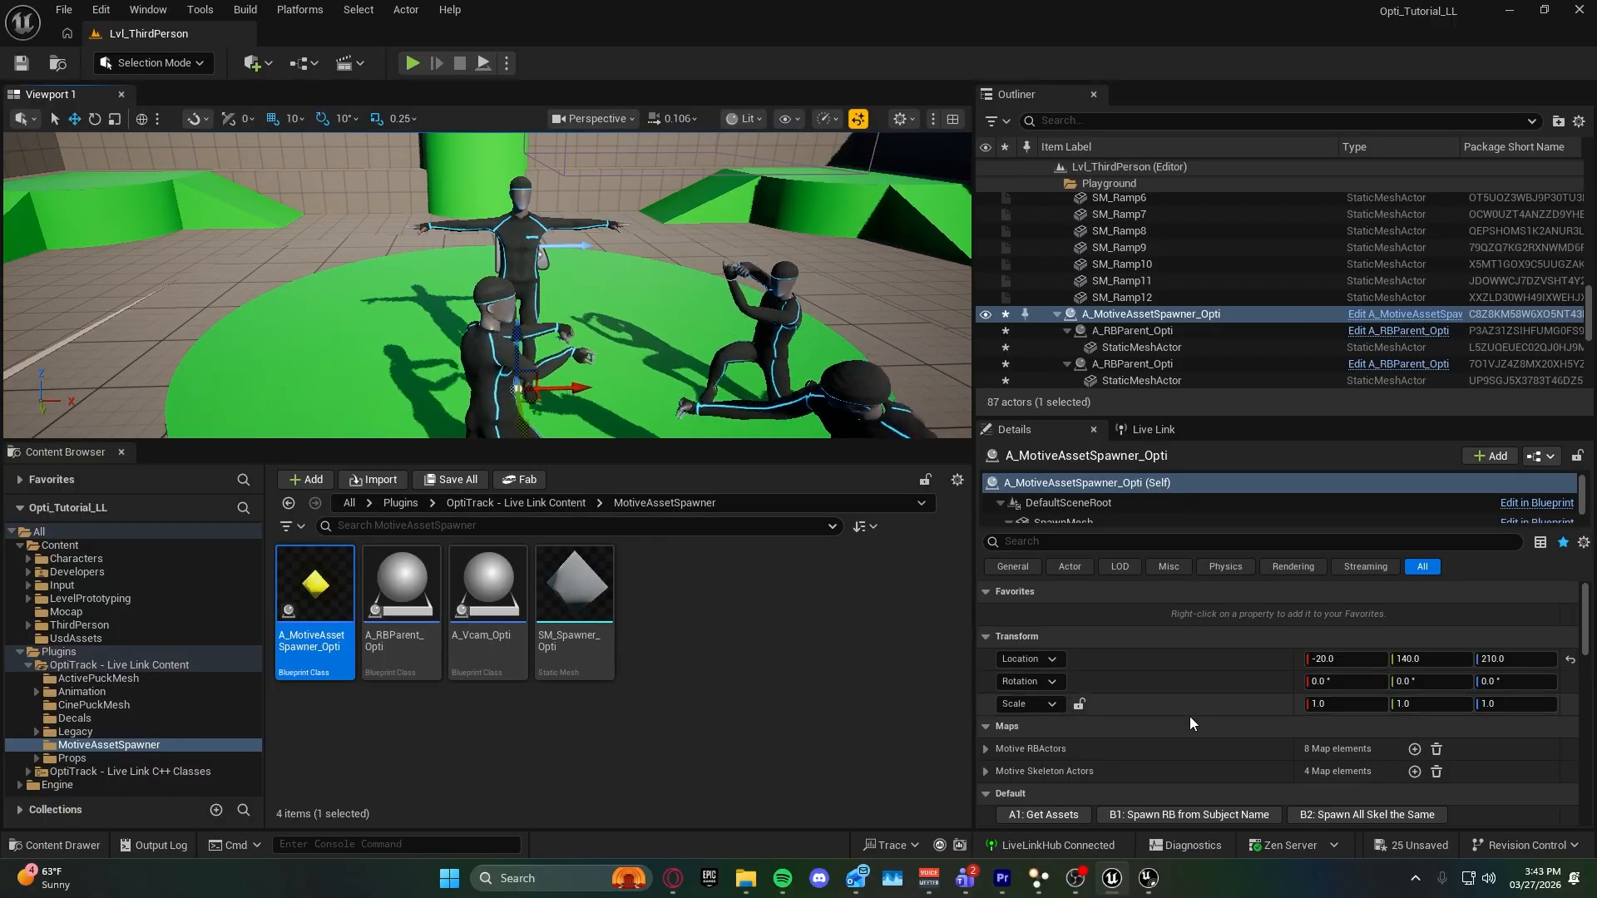
scroll(1190, 716, "down", 2)
left_click(1386, 735)
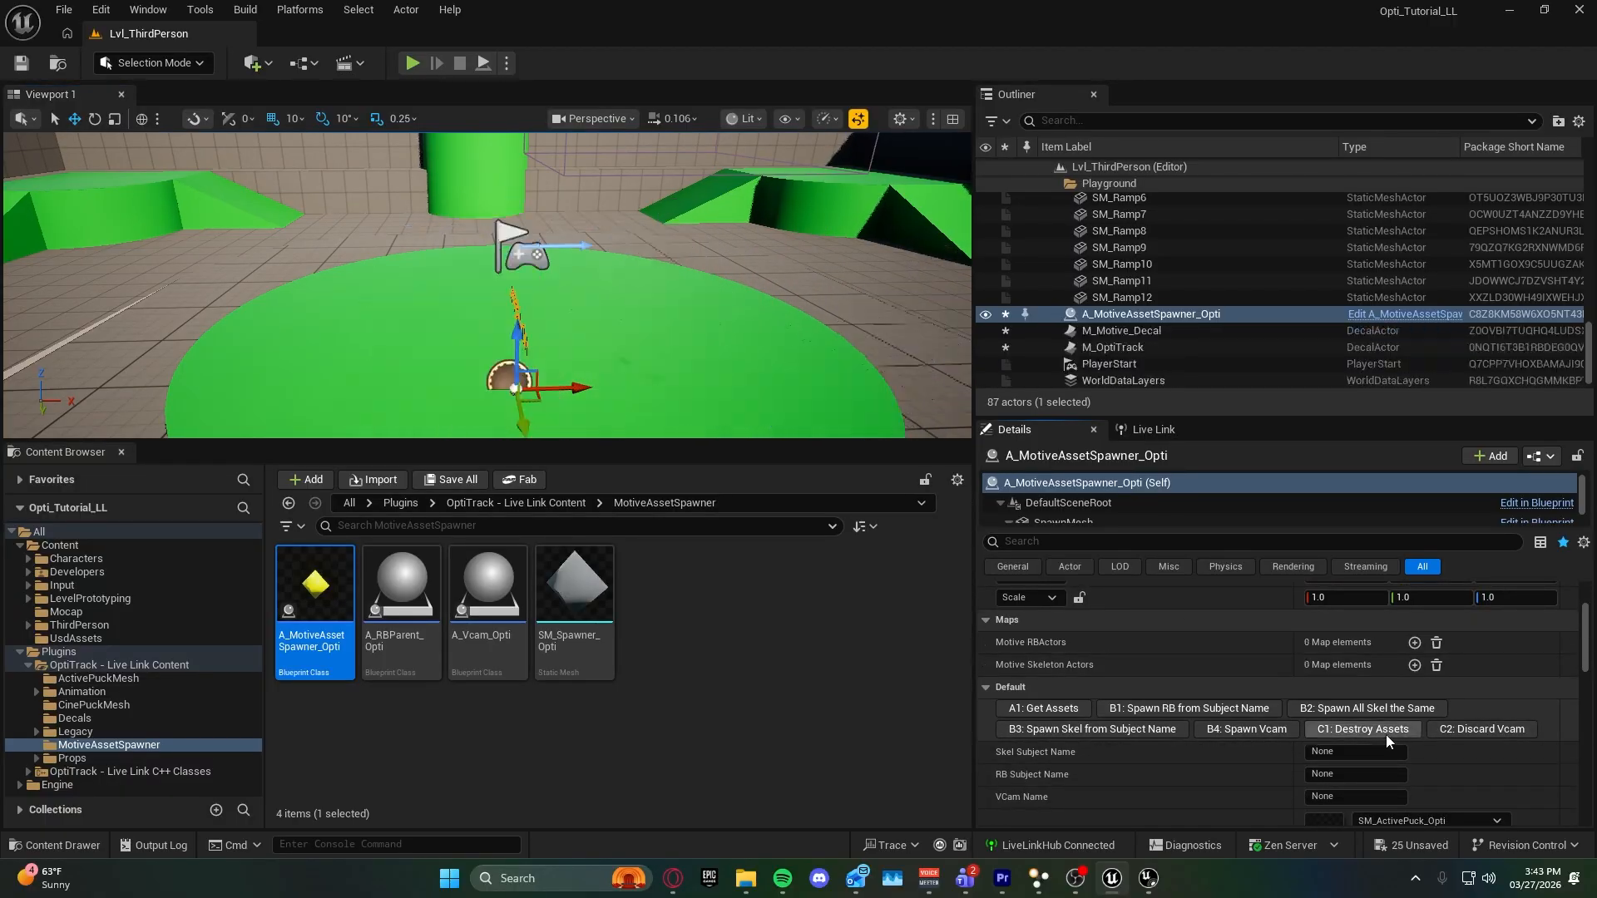
Enter the female performer's subject name as the spawner's Skel Subject Name and turn off the Male option.
scroll(1106, 728, "down", 2)
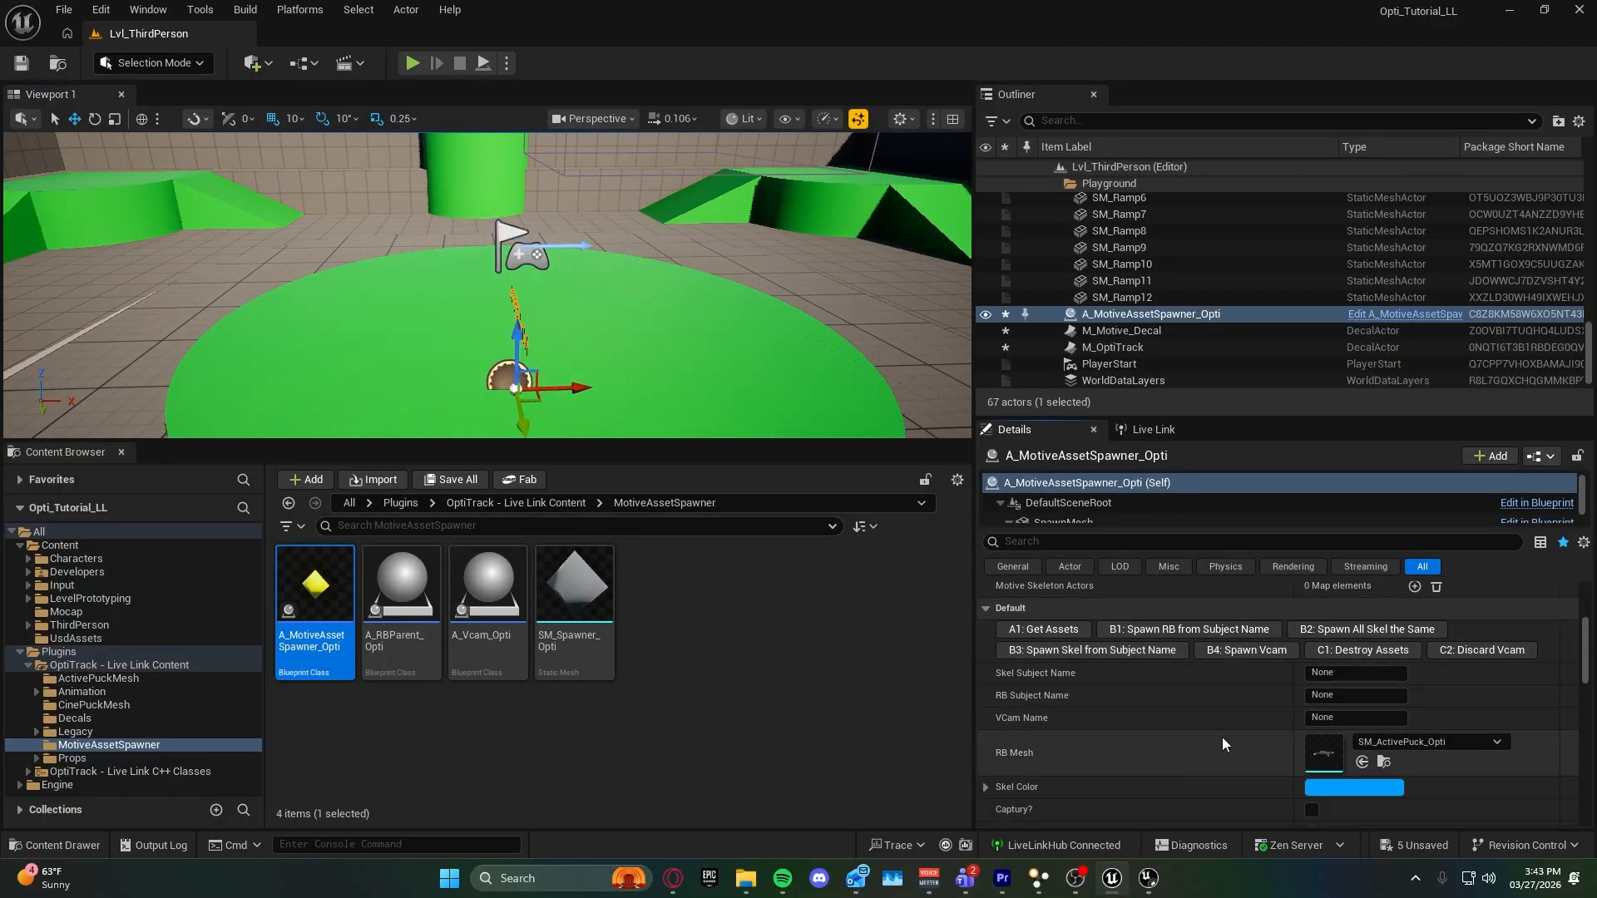
scroll(1182, 752, "down", 1)
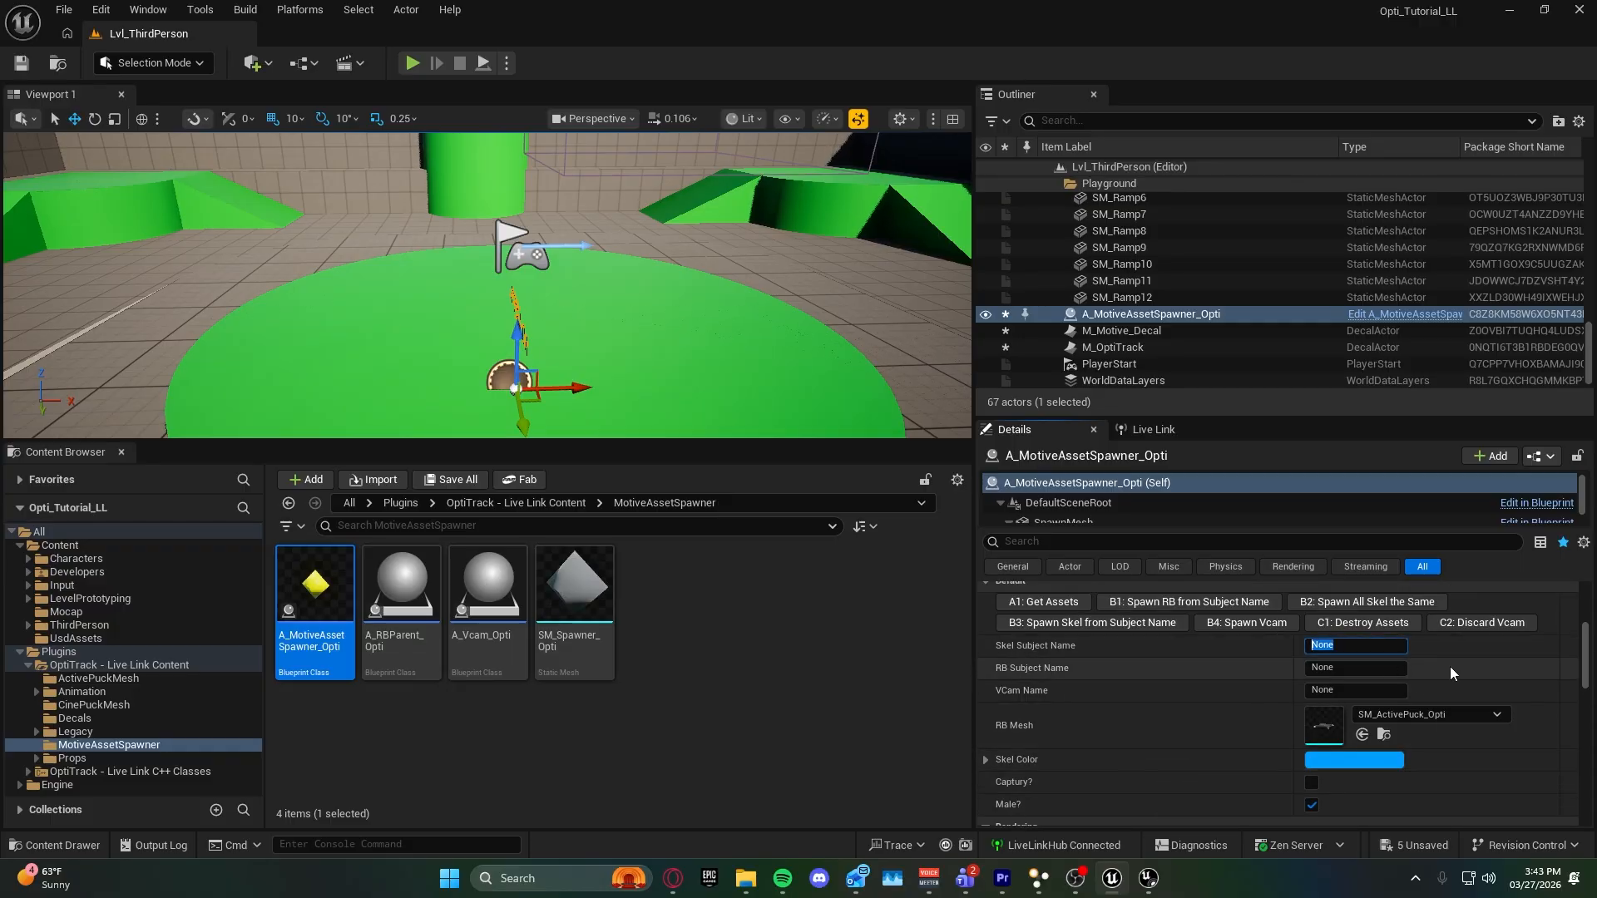
type("Grace")
scroll(1281, 778, "down", 1)
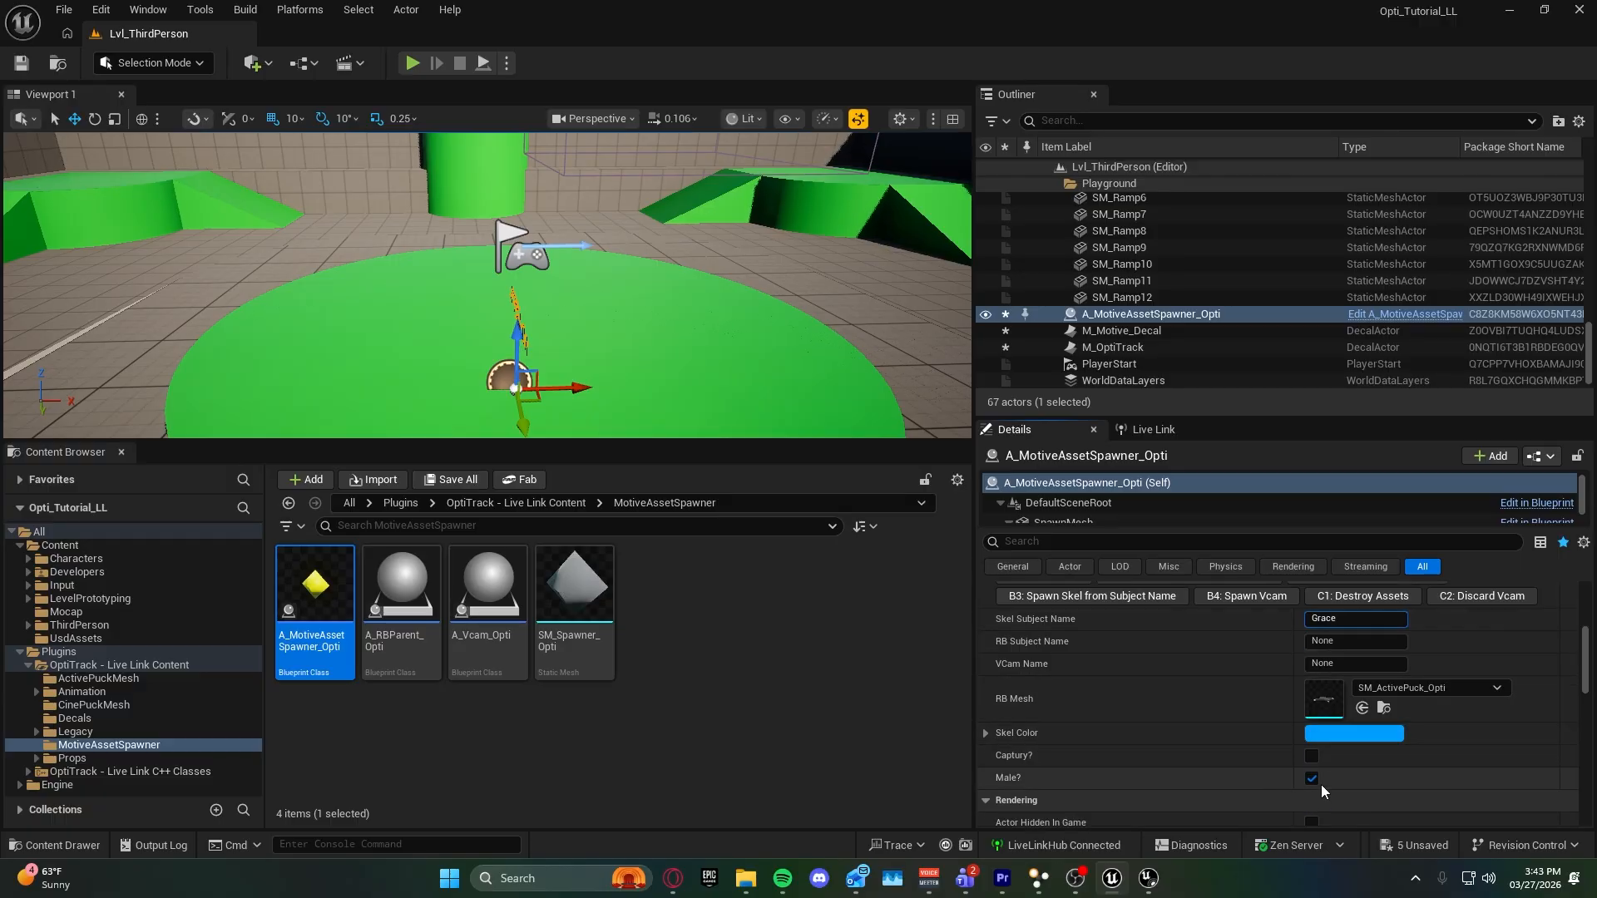
left_click(1312, 779)
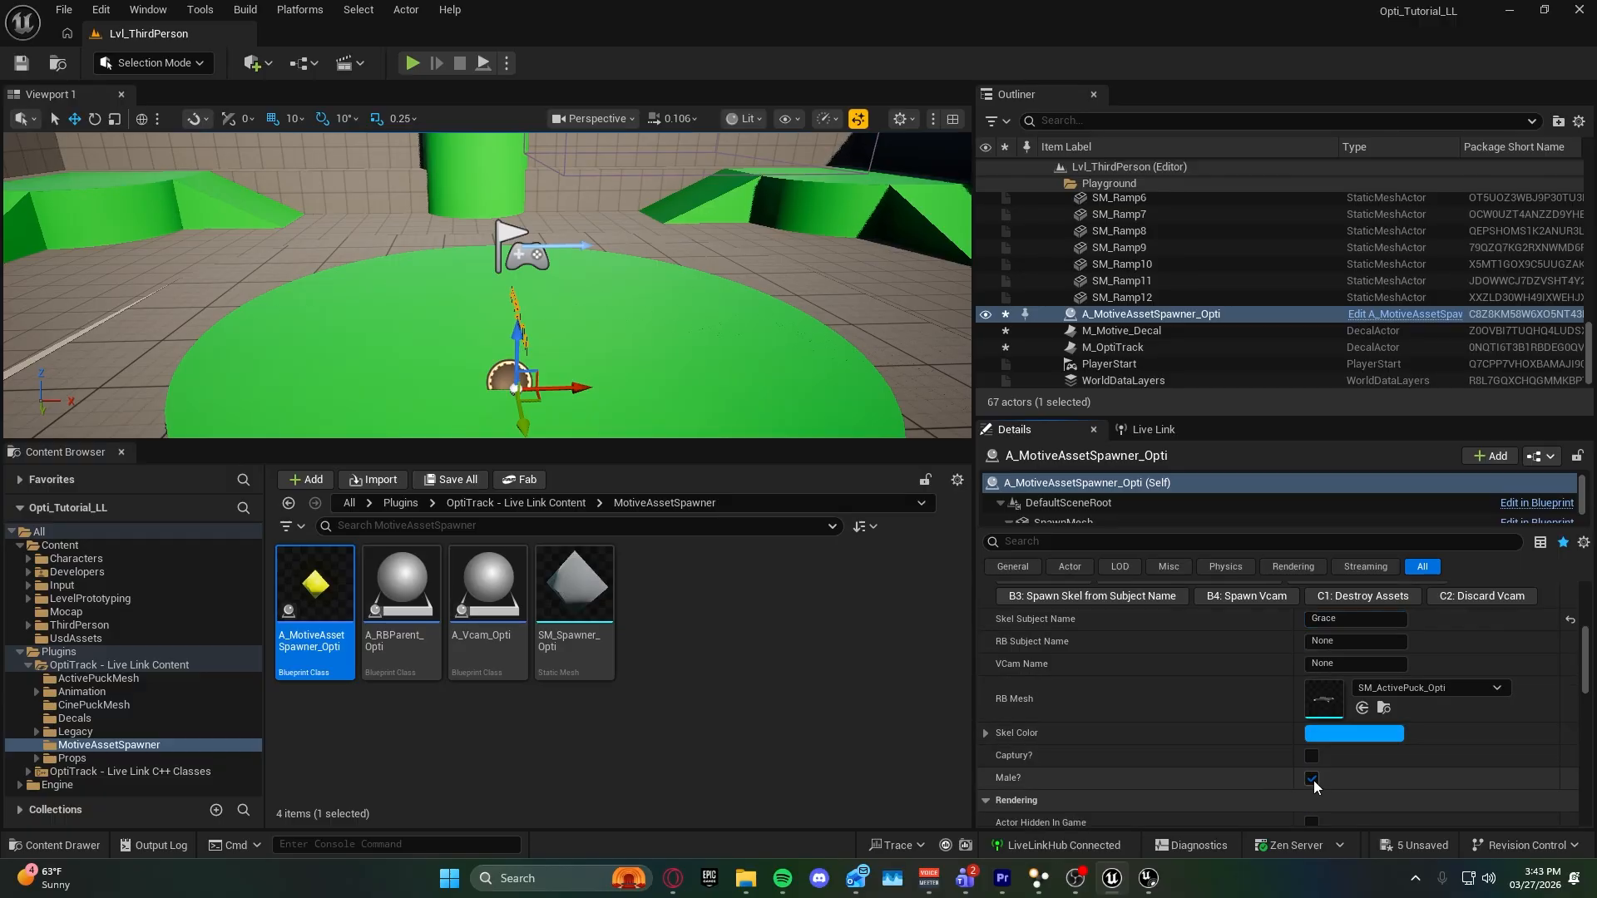
Set the spawner's Skel Color to magenta.
left_click(1331, 735)
left_click(1045, 718)
left_click(1185, 759)
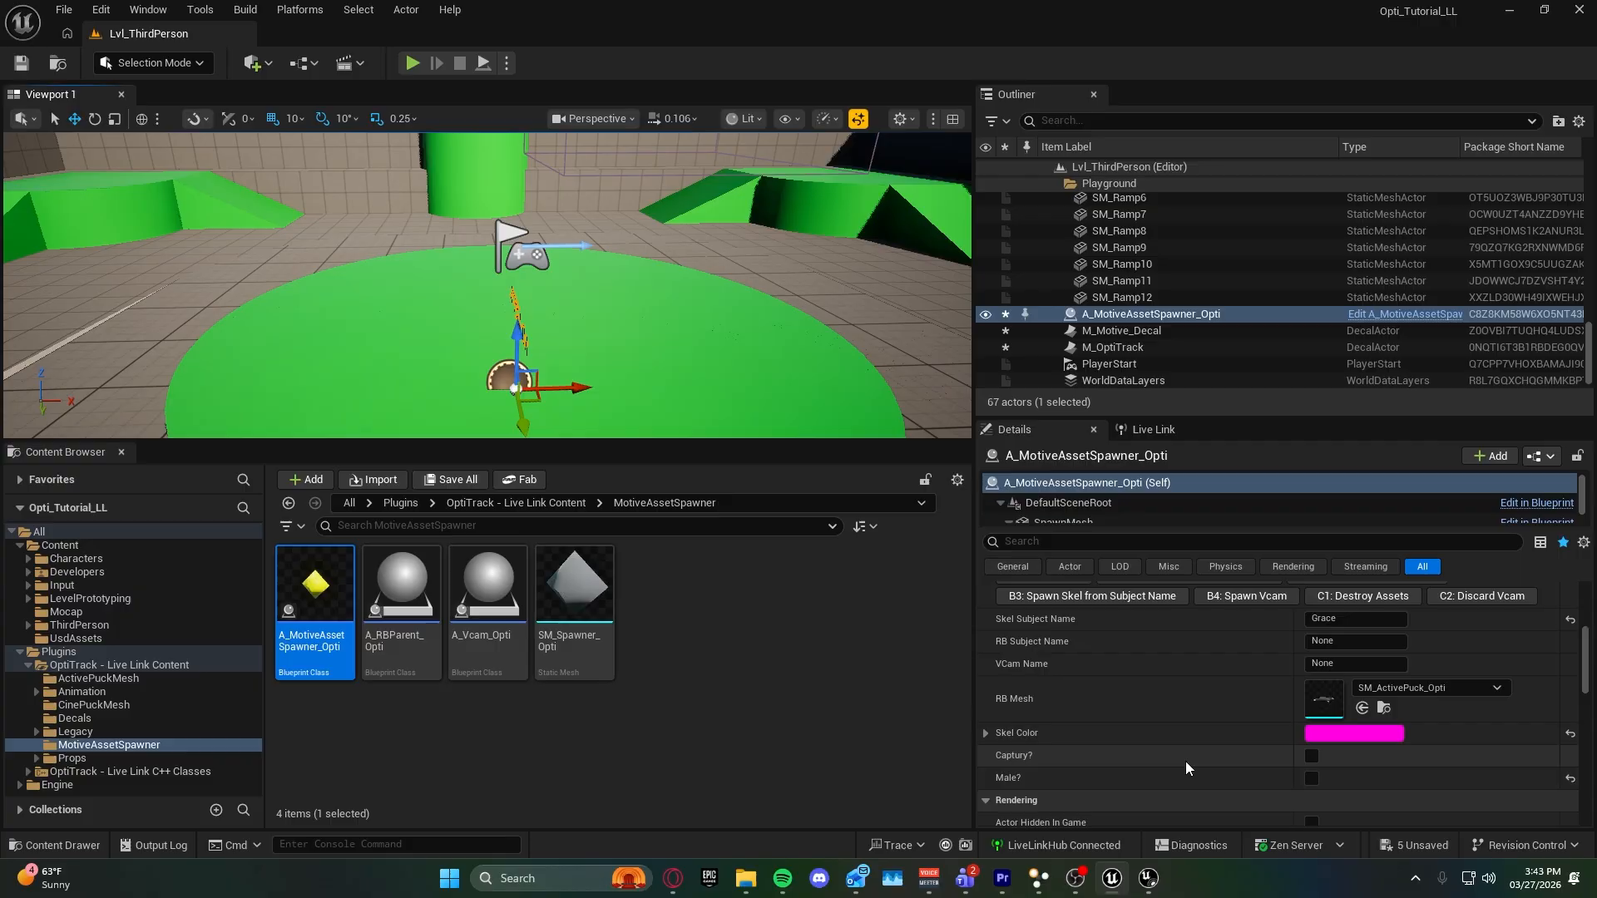
Get the Motive assets with the spawner and spawn the single skeleton from its subject name.
scroll(1176, 692, "up", 2)
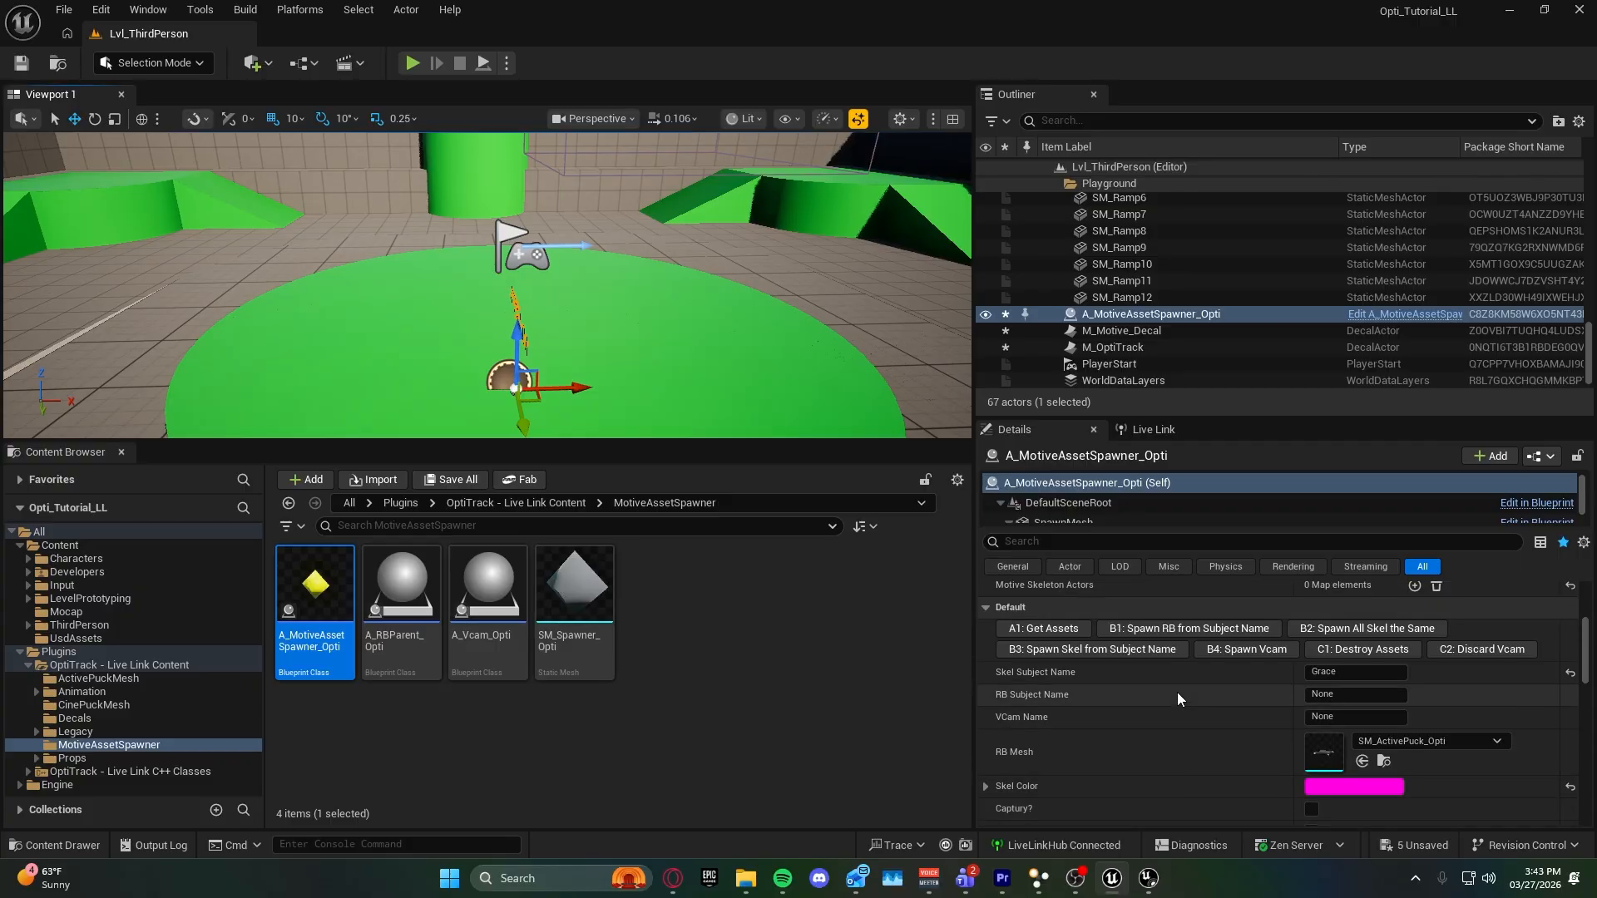
left_click(1069, 657)
right_click_drag(665, 366, 736, 399)
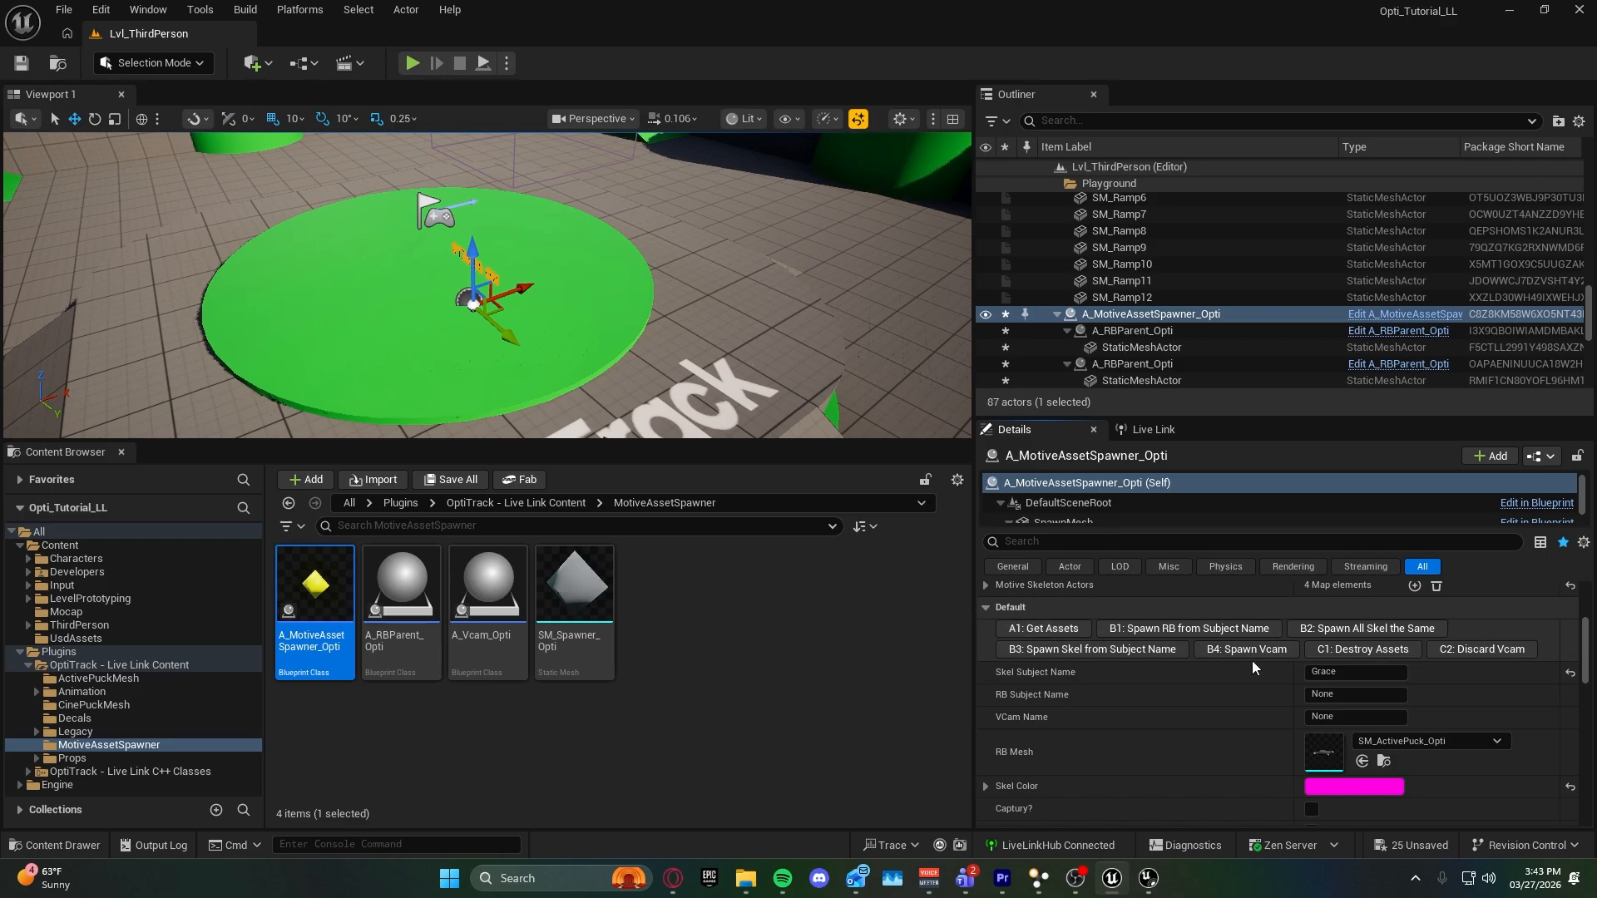
left_click(1143, 651)
right_click_drag(707, 333, 677, 424)
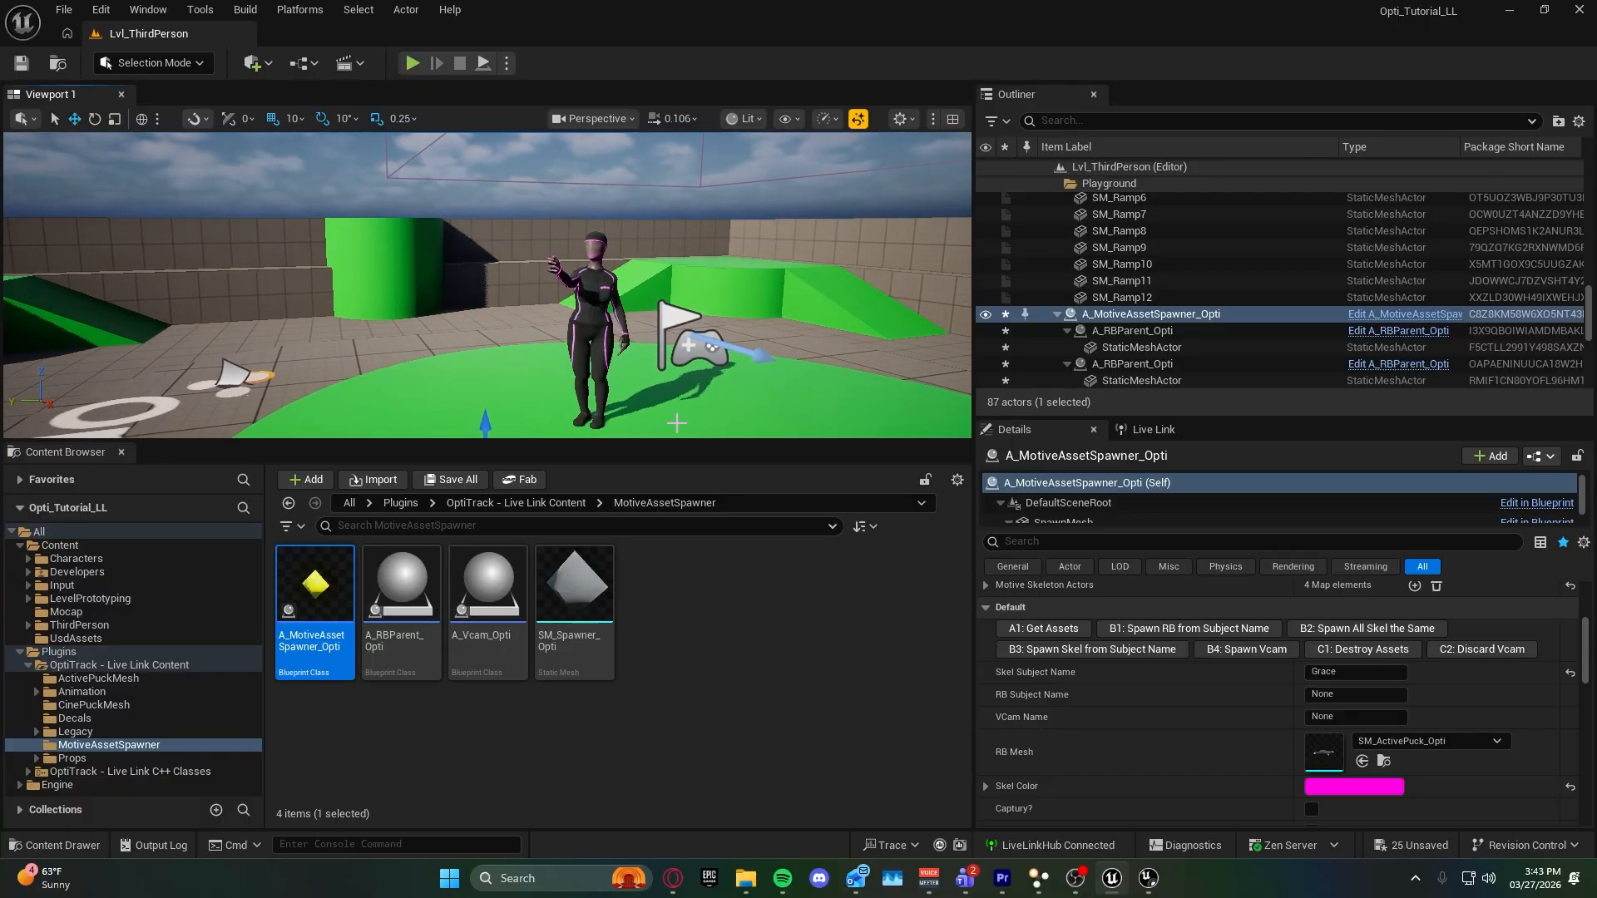
Set the RB Subject Name to Sword and the RB Mesh to SM_Katana_Opti, and spawn the rigid body from its subject name.
left_click(1356, 695)
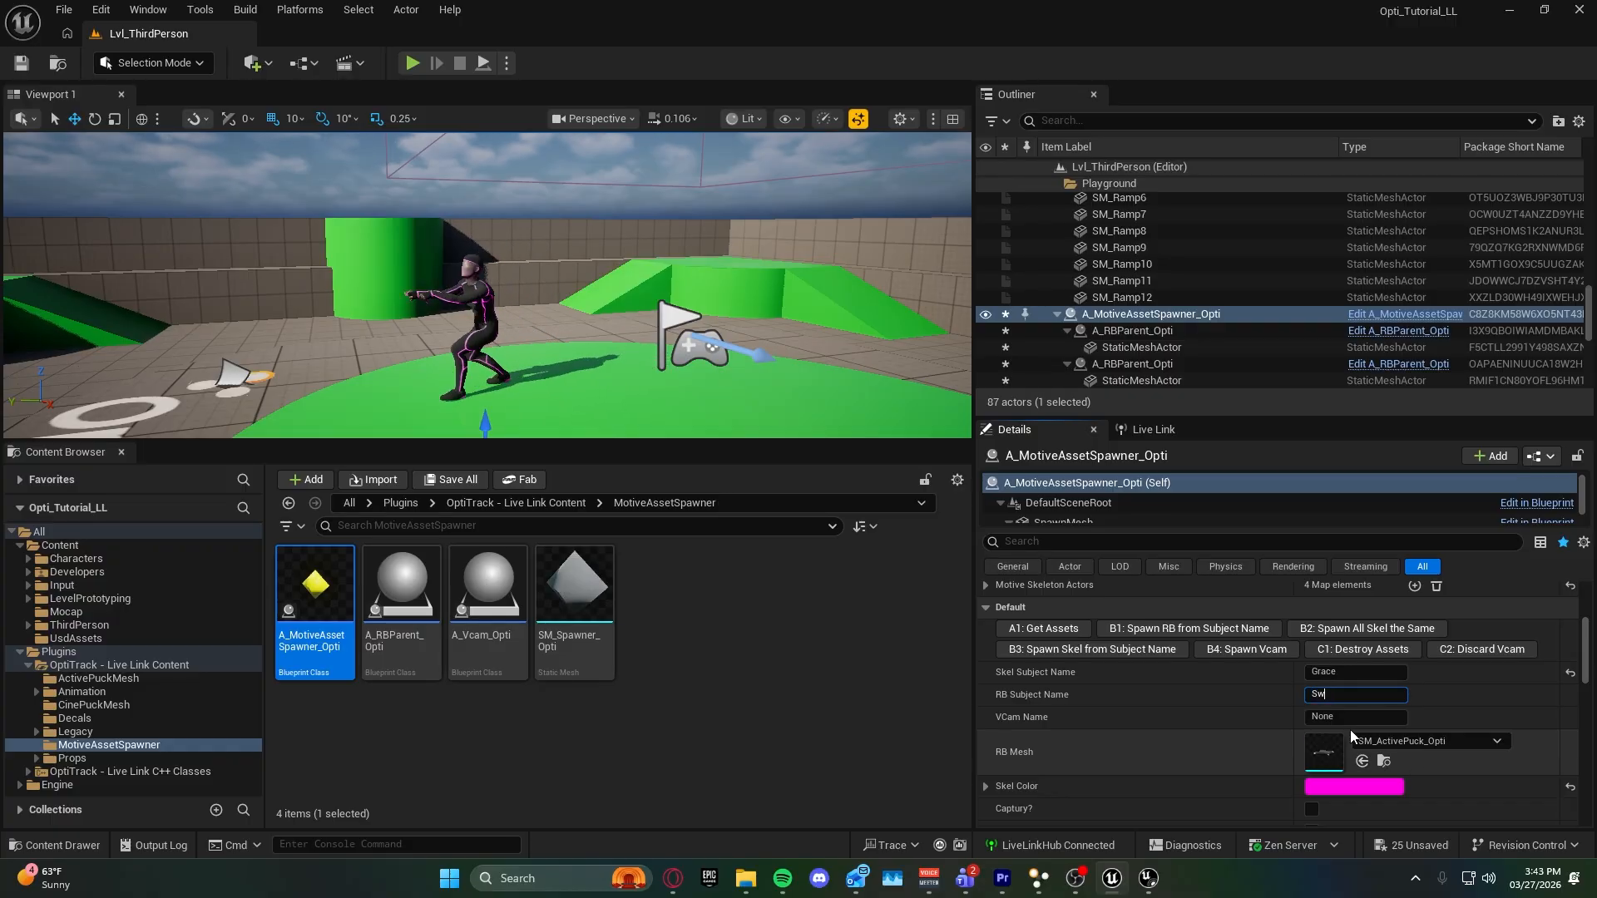
left_click(1395, 743)
left_click(1419, 541)
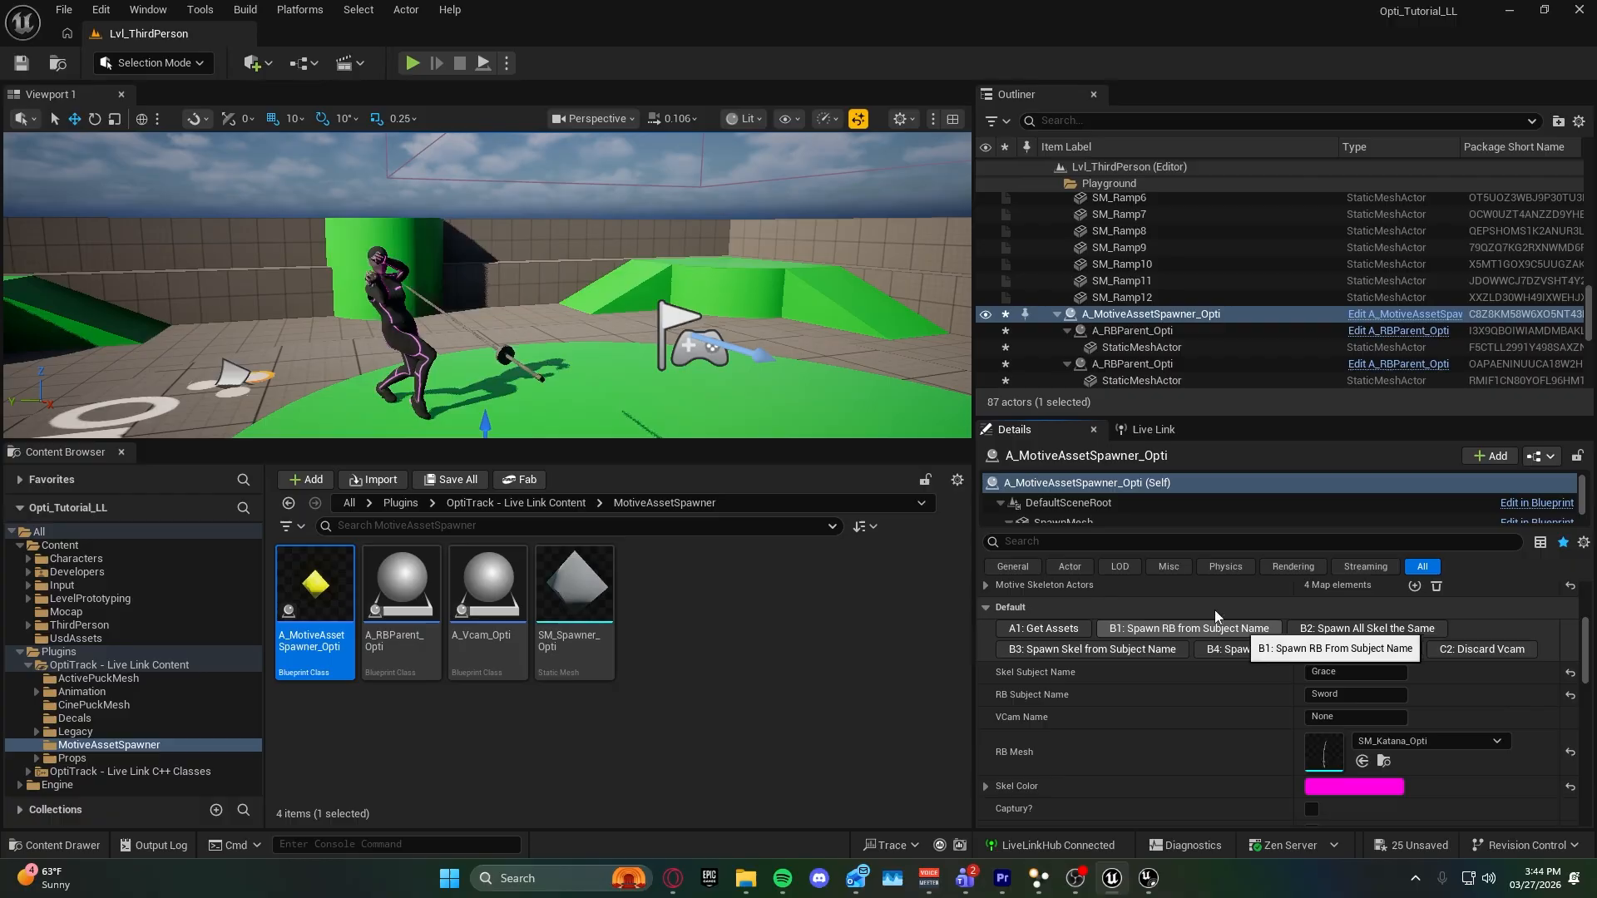
left_click(1197, 629)
right_click_drag(487, 285, 541, 291)
scroll(1203, 737, "down", 2)
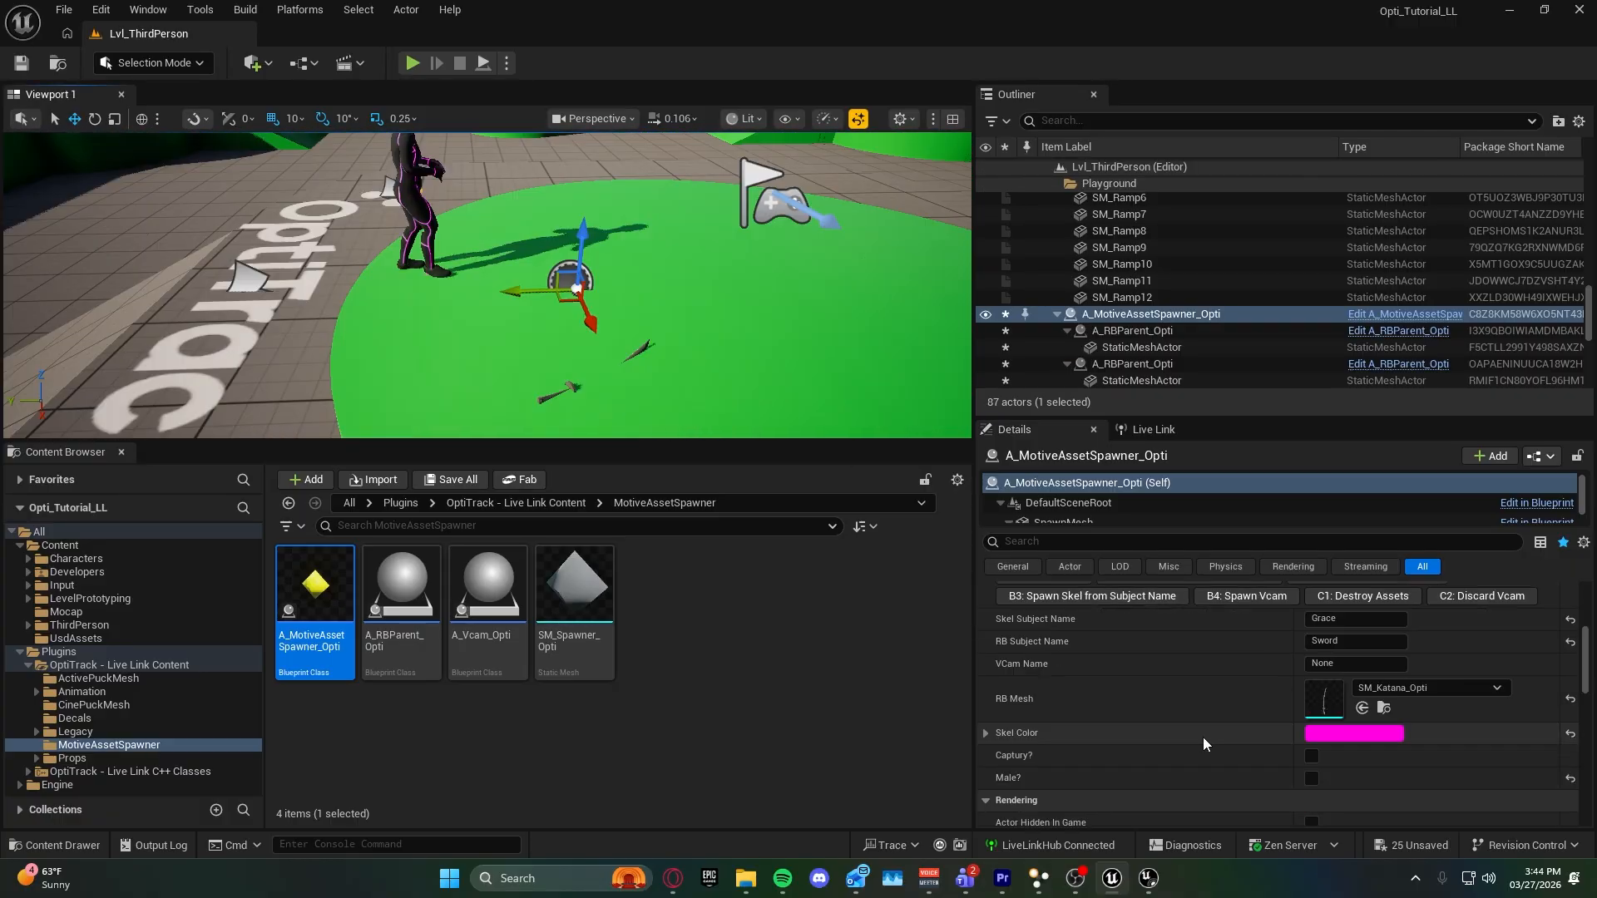
Turn on the Captury option of the Motive asset spawner.
scroll(1202, 737, "up", 3)
scroll(1202, 737, "down", 2)
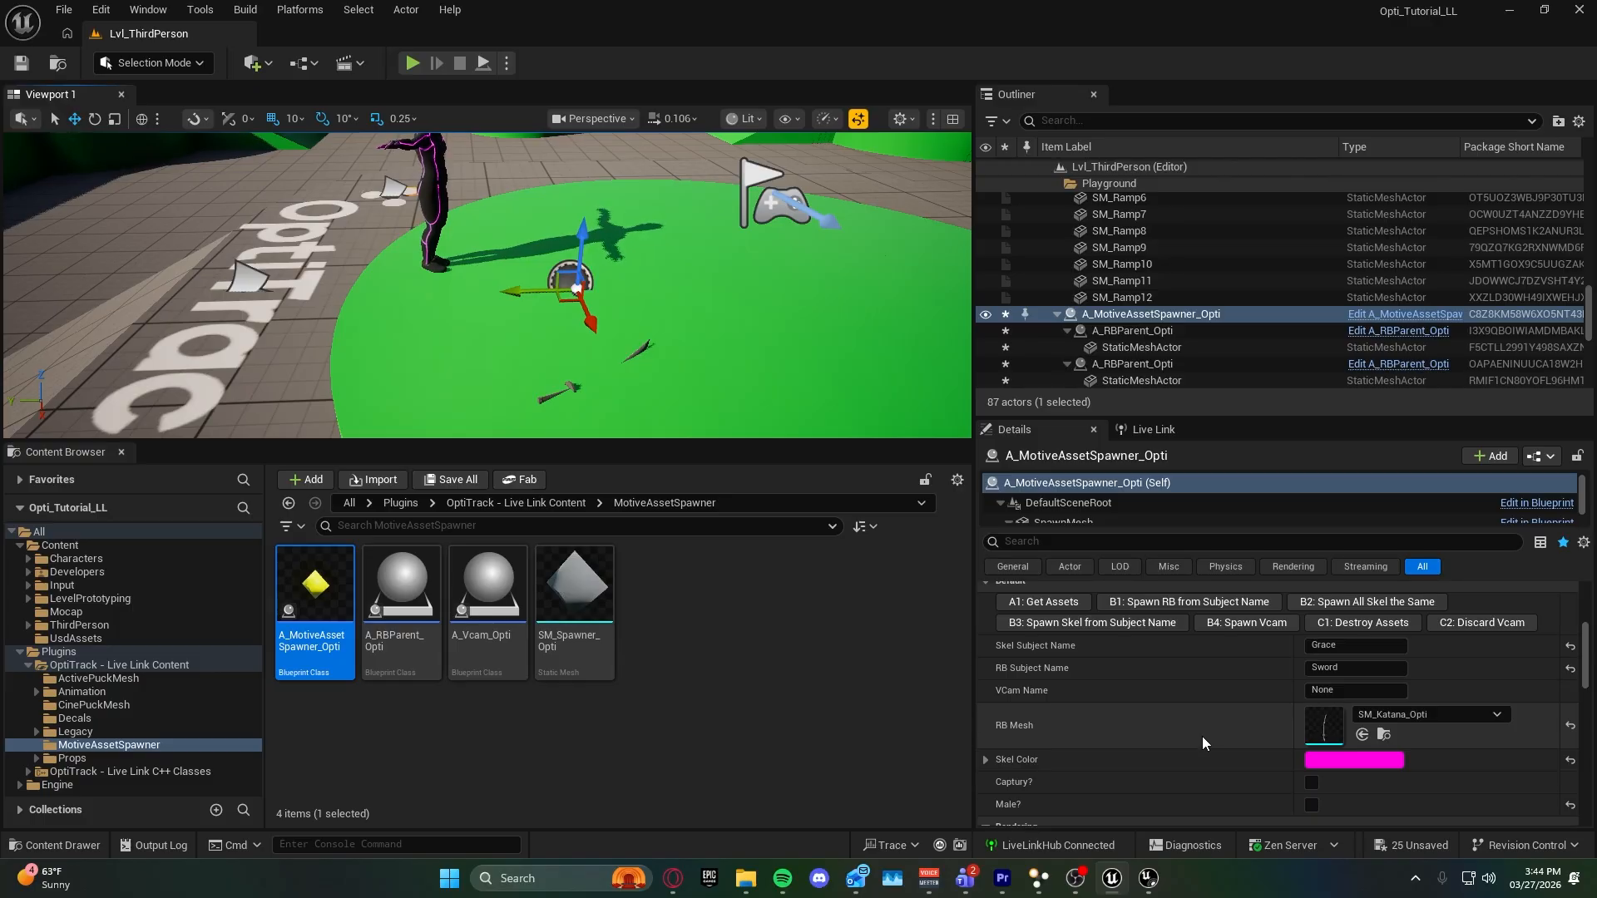
right_click_drag(582, 316, 560, 223)
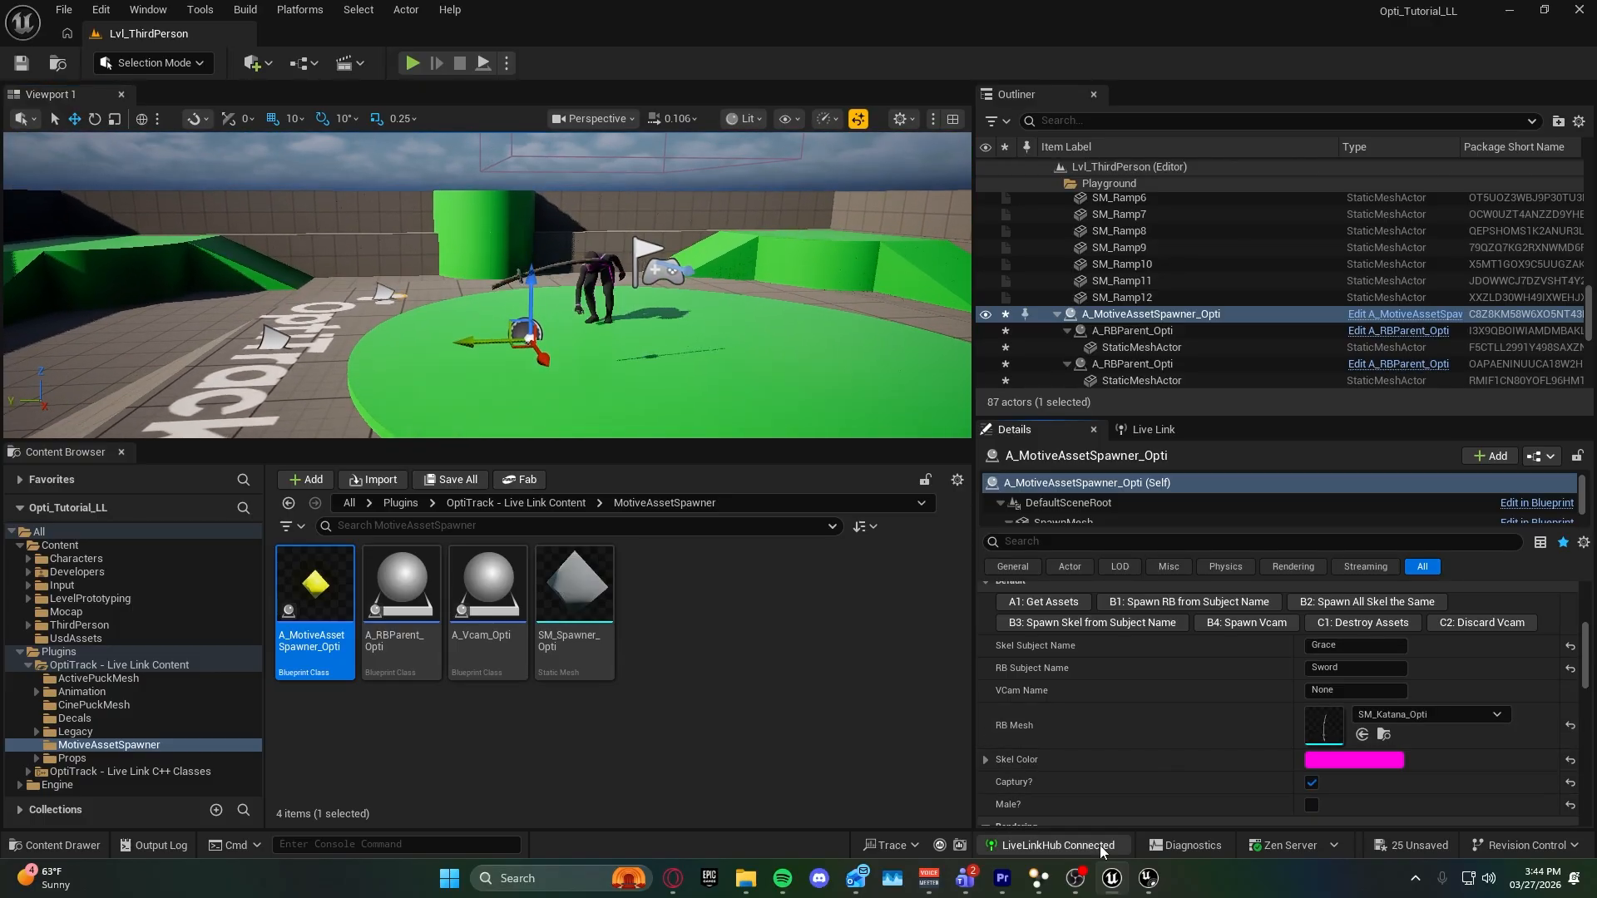
left_click(1312, 782)
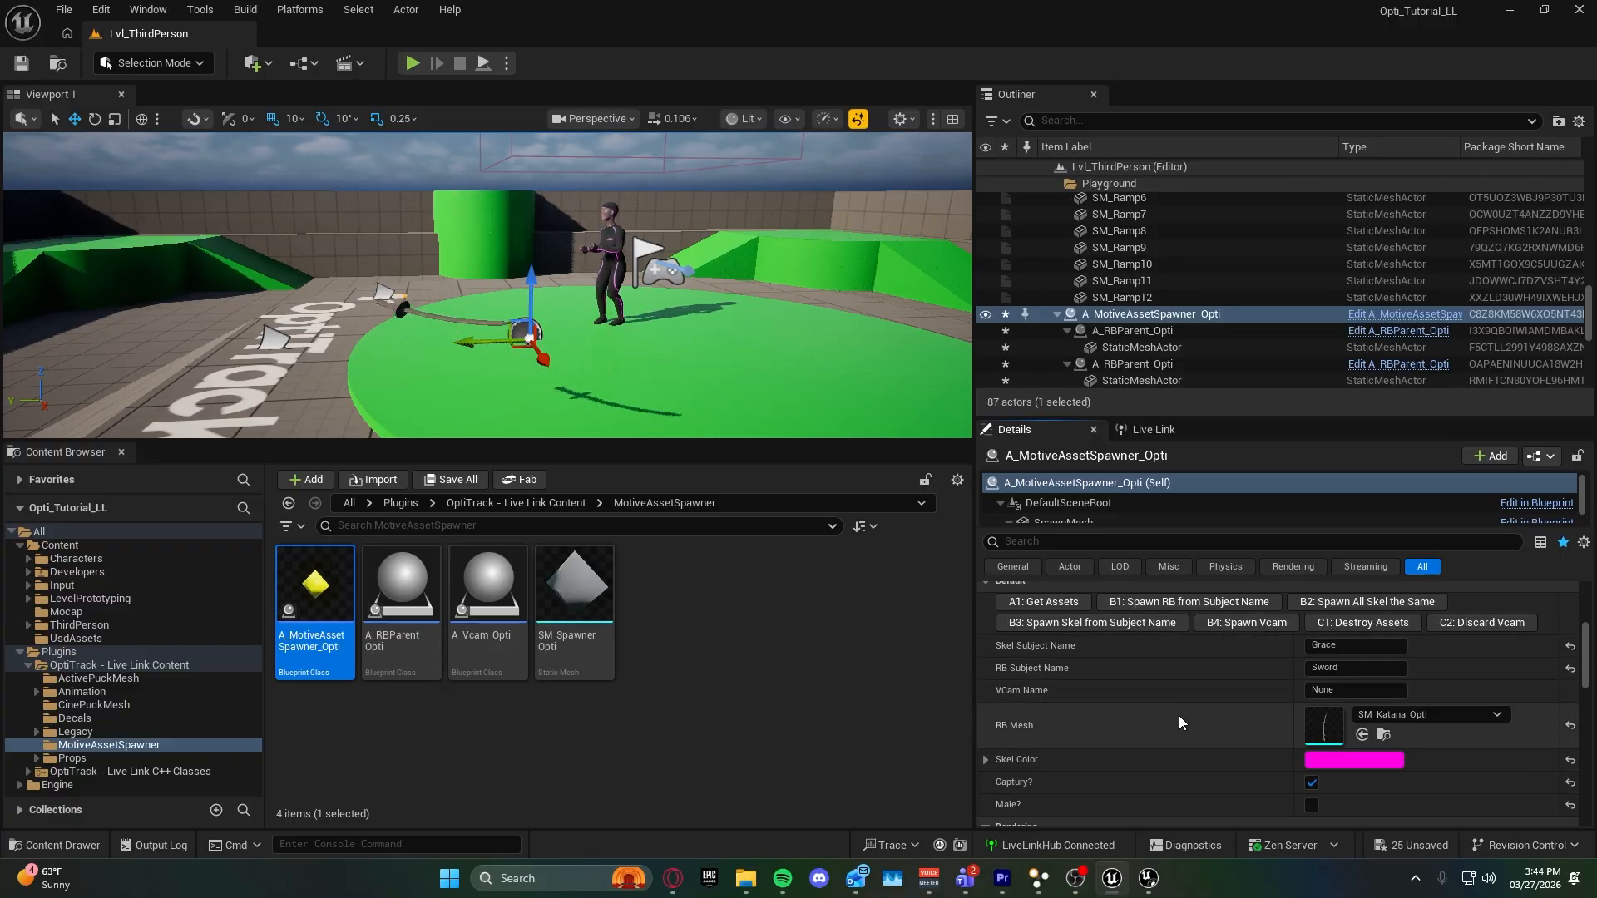
Get the Motive assets, spawn all skeletons the same, and spawn the Vcam with the VCam Name set to Sword.
scroll(1191, 757, "down", 2)
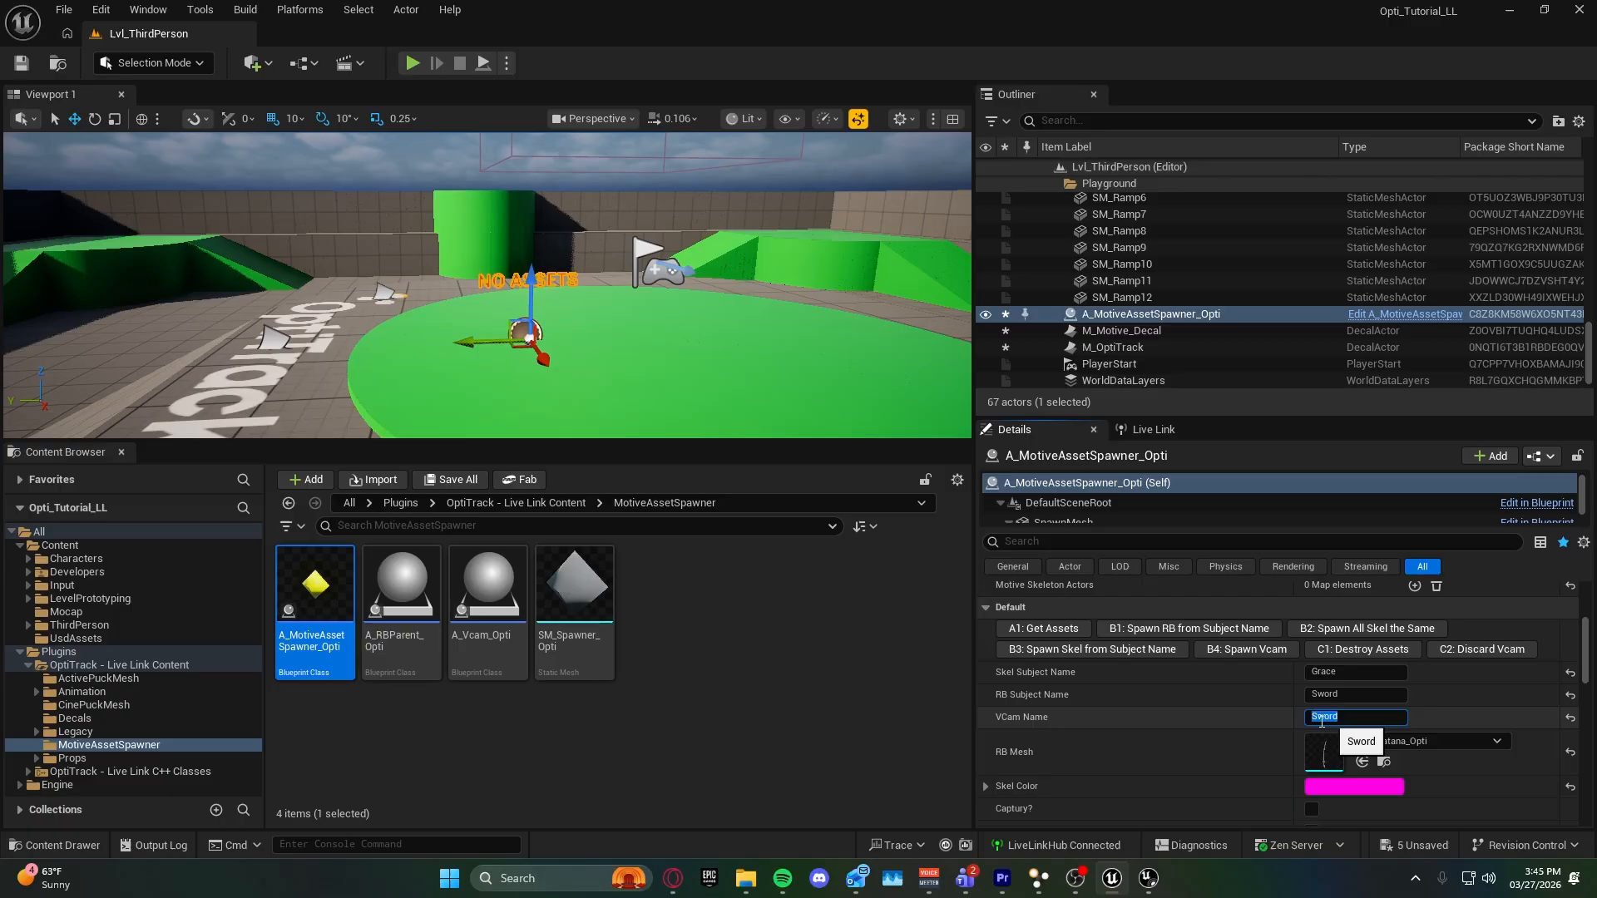
scroll(1165, 712, "up", 1)
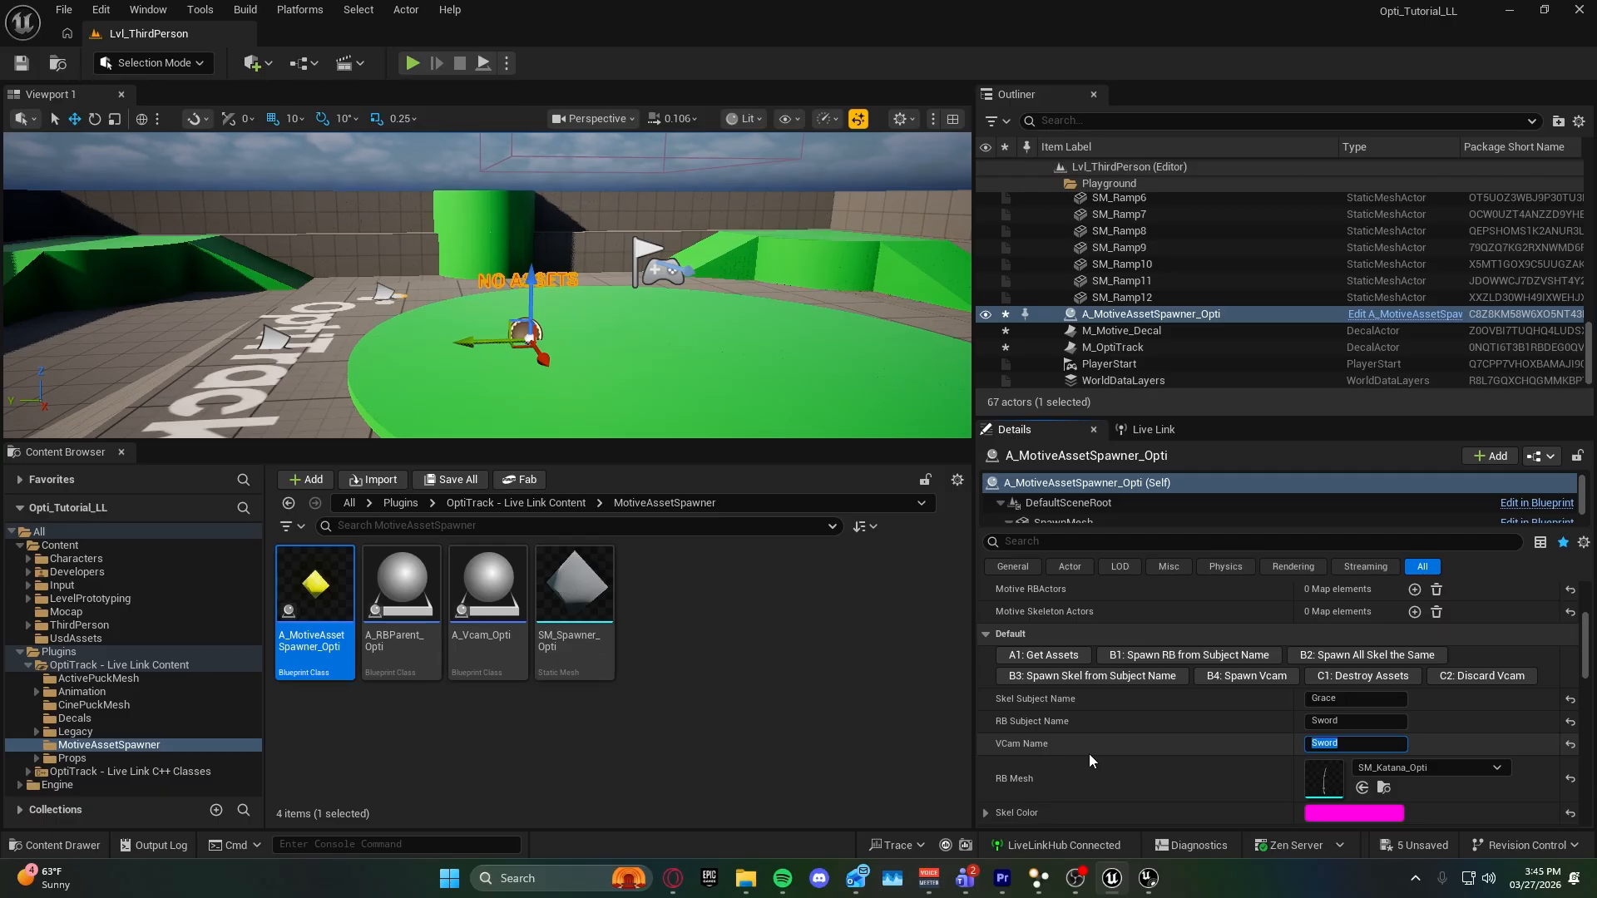
left_click(1064, 662)
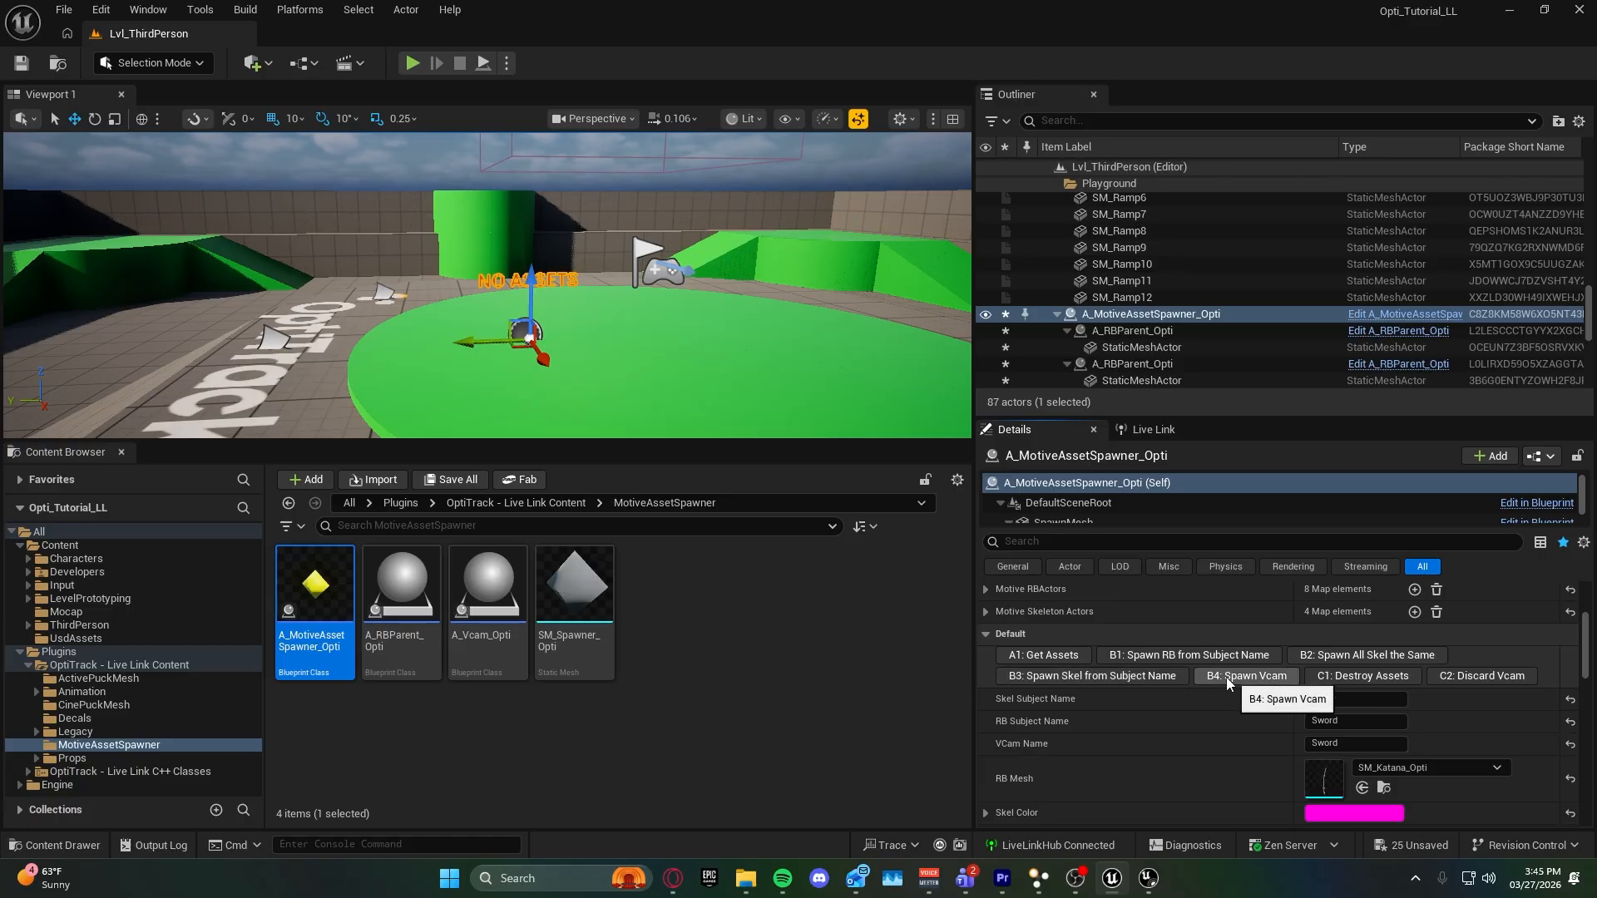
left_click(1333, 656)
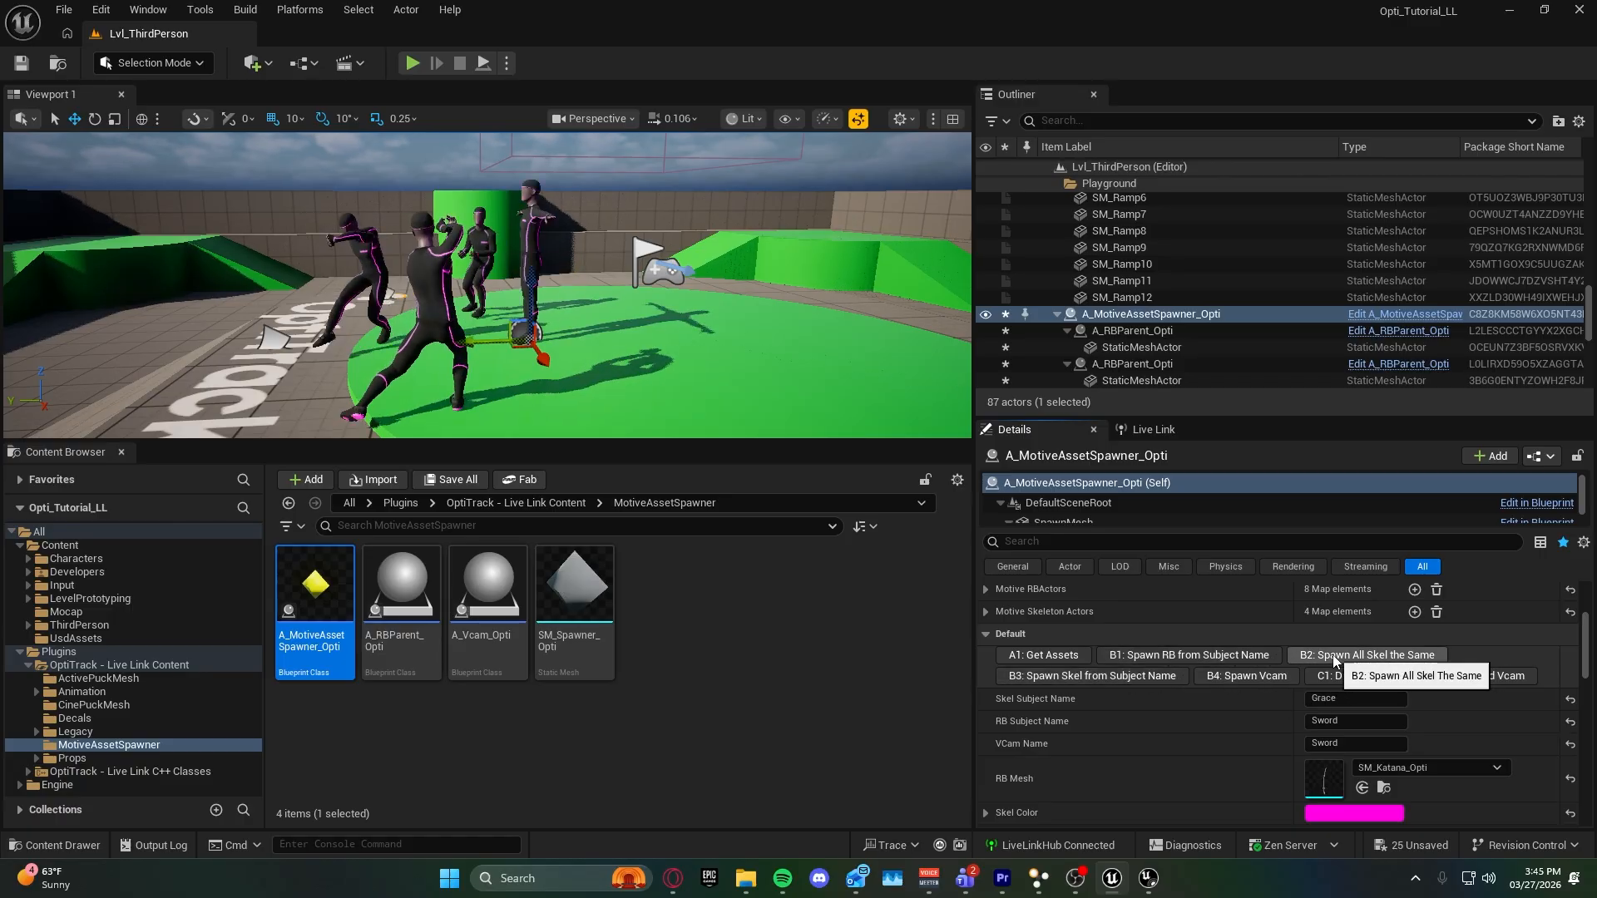
left_click(1238, 677)
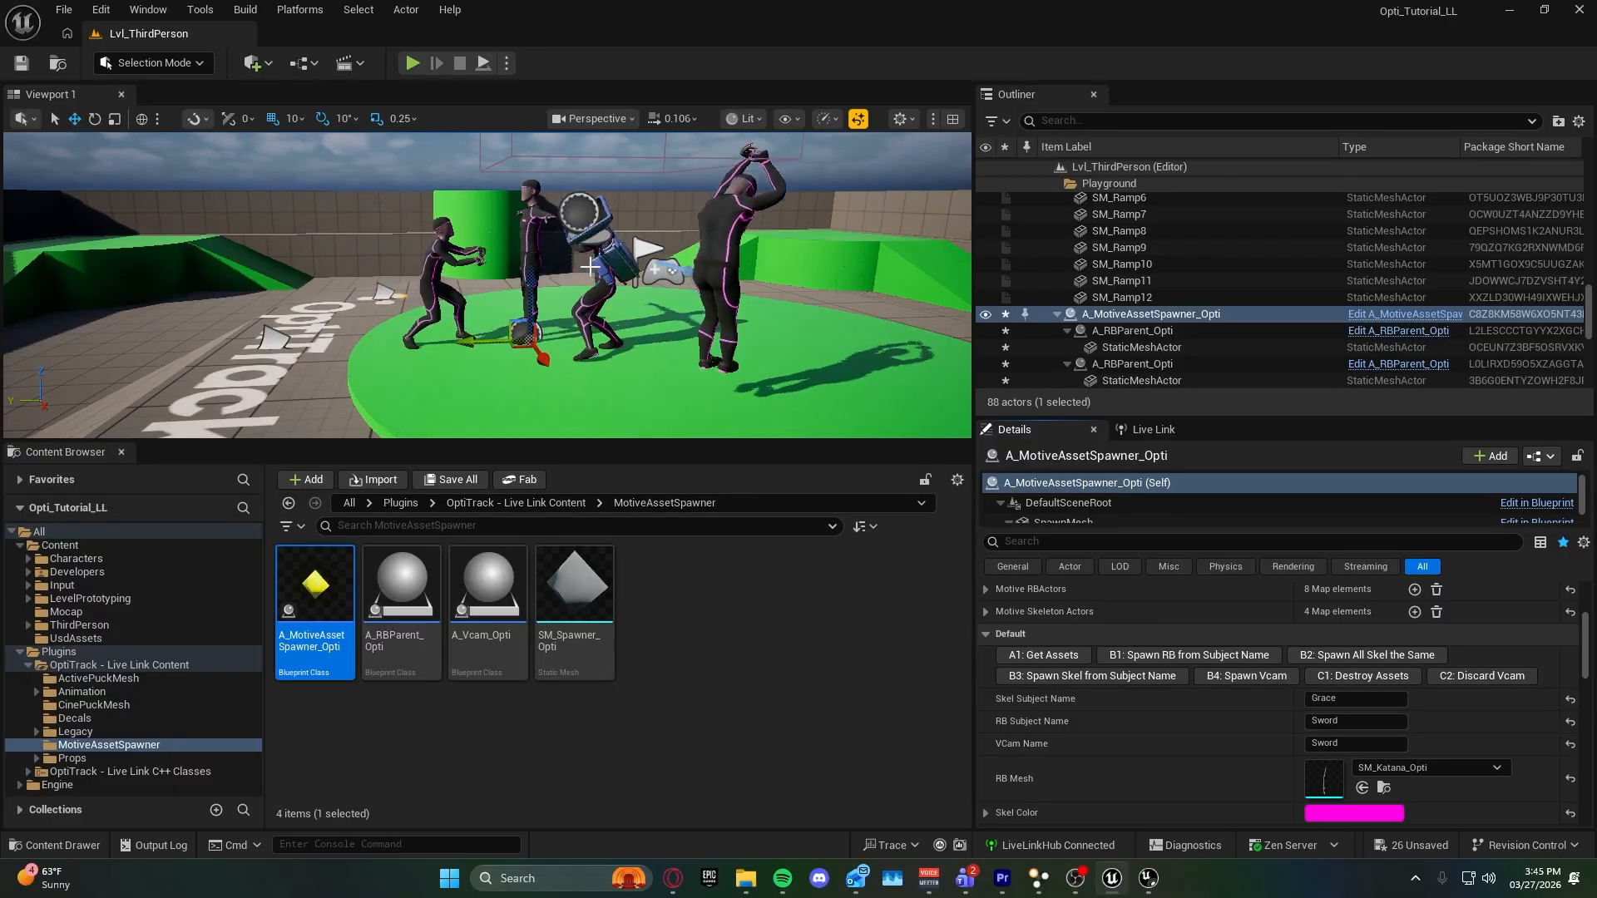
right_click_drag(561, 308, 674, 349)
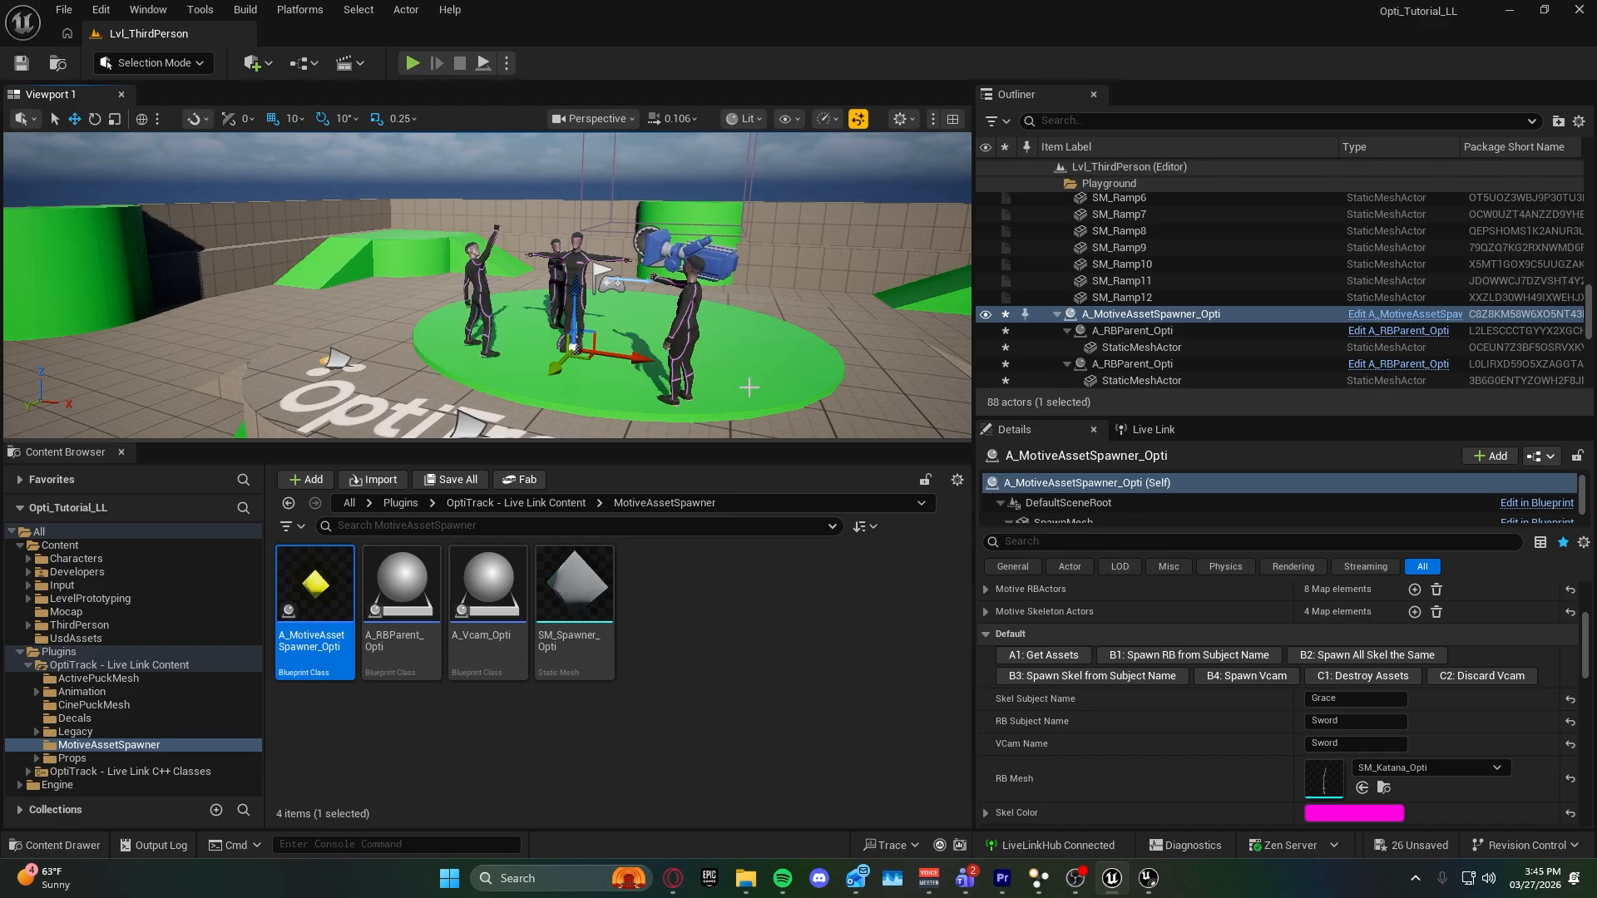
mouse_move(748, 385)
right_mouse_down()
mouse_move(784, 385)
mouse_move(752, 386)
right_mouse_up()
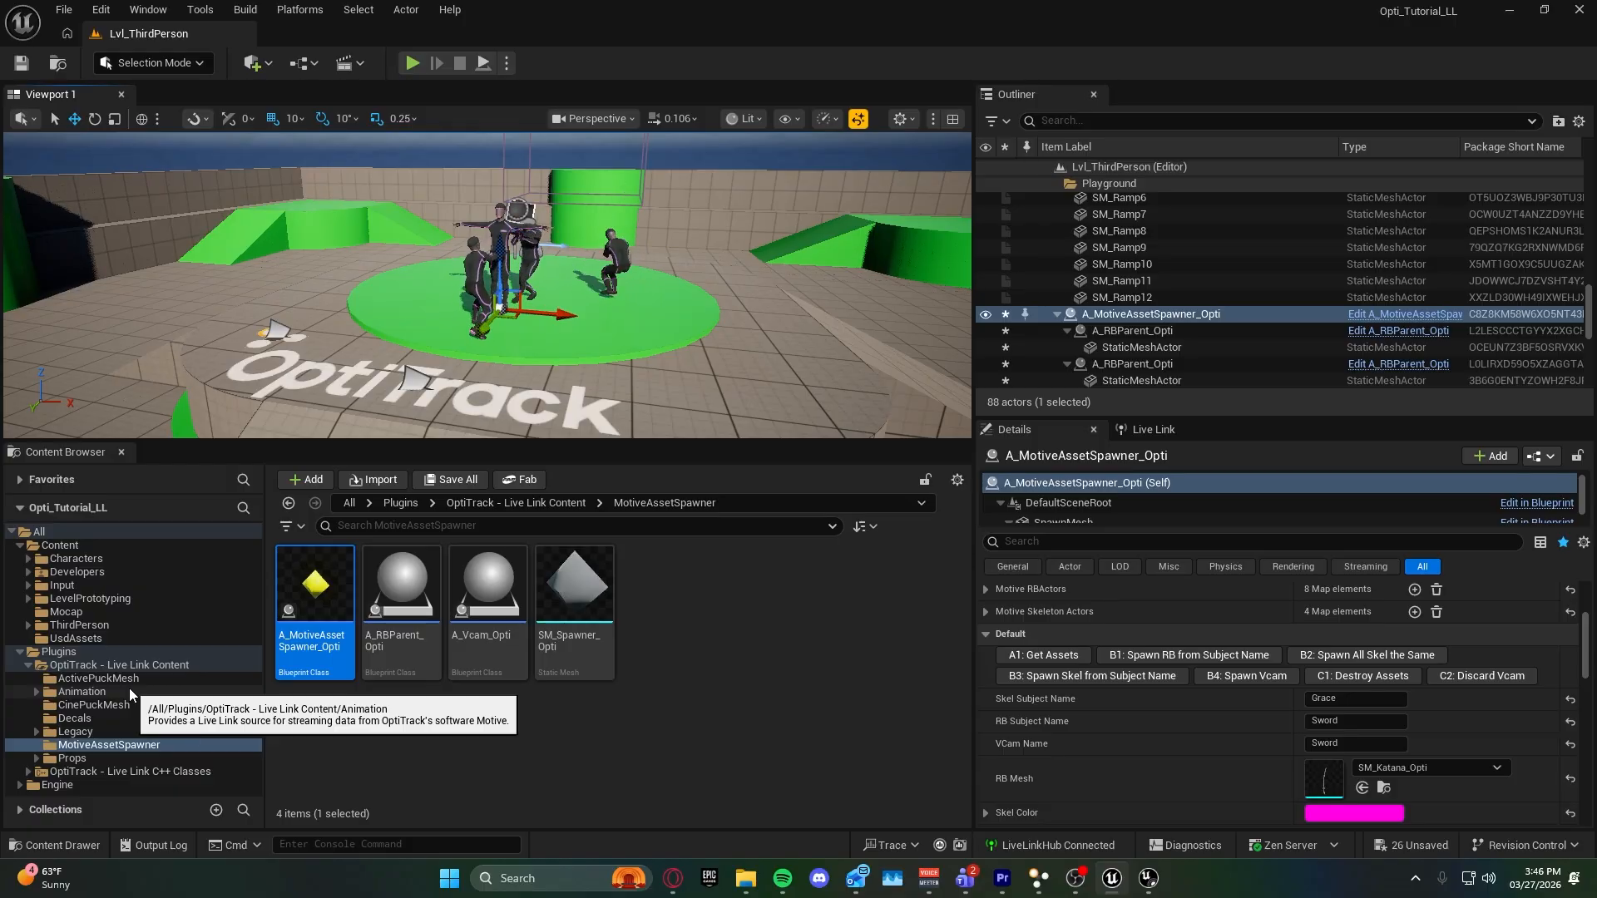
Examine the plugin's Animation content, including the 3SegmentSpine skeletal meshes and its FBX_Avatars folder.
left_click(131, 695)
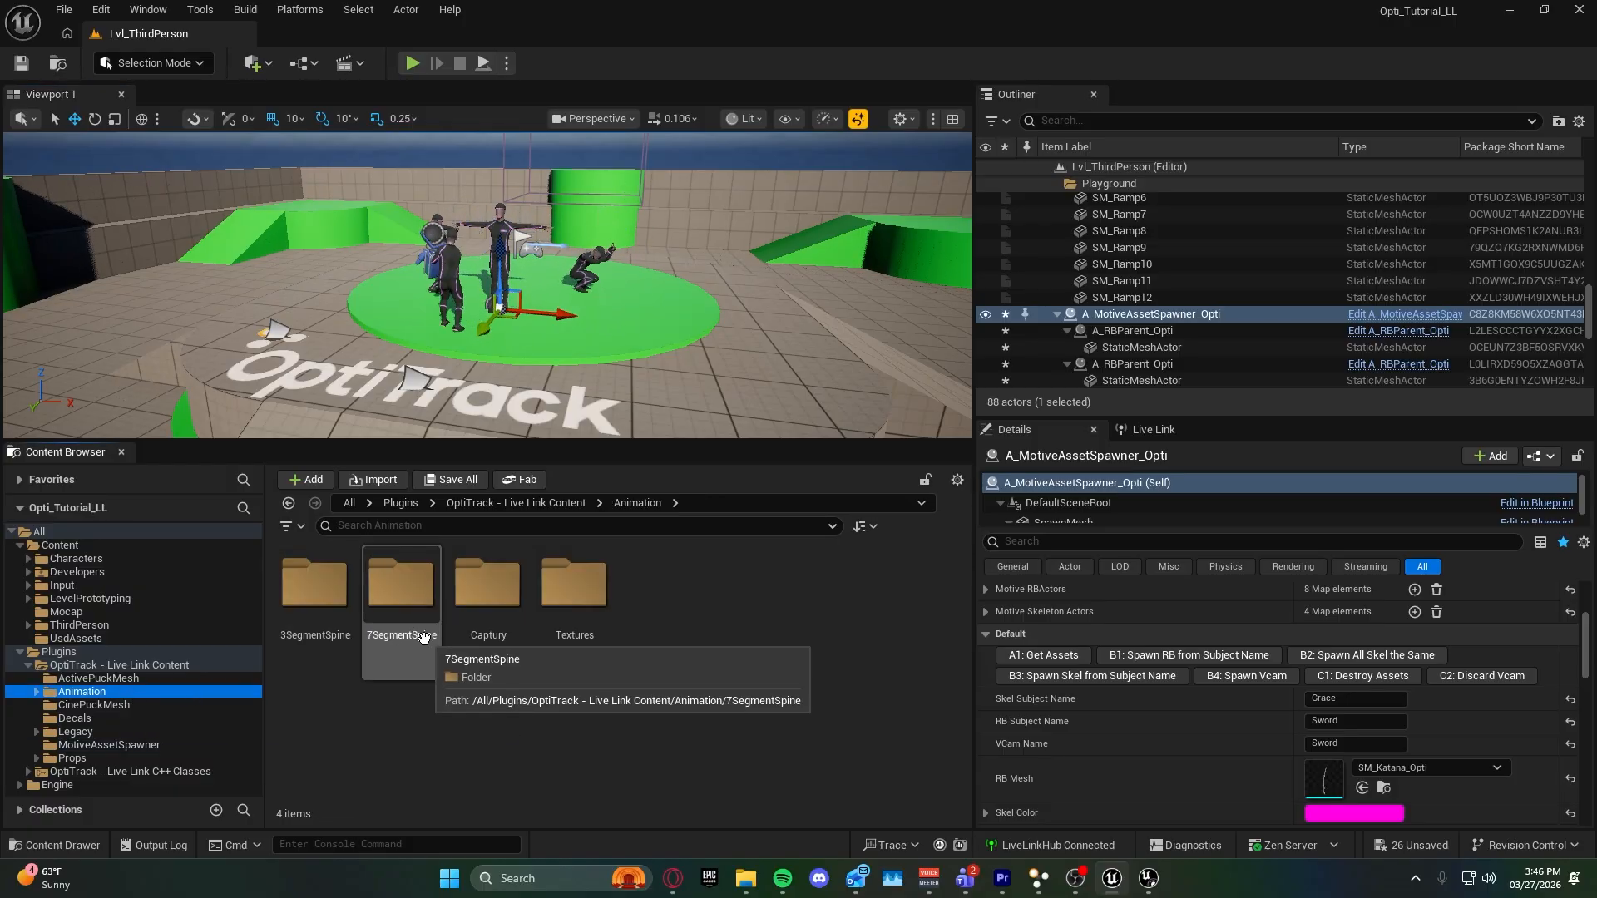
key("w")
right_click_drag(531, 330, 505, 330)
key("s")
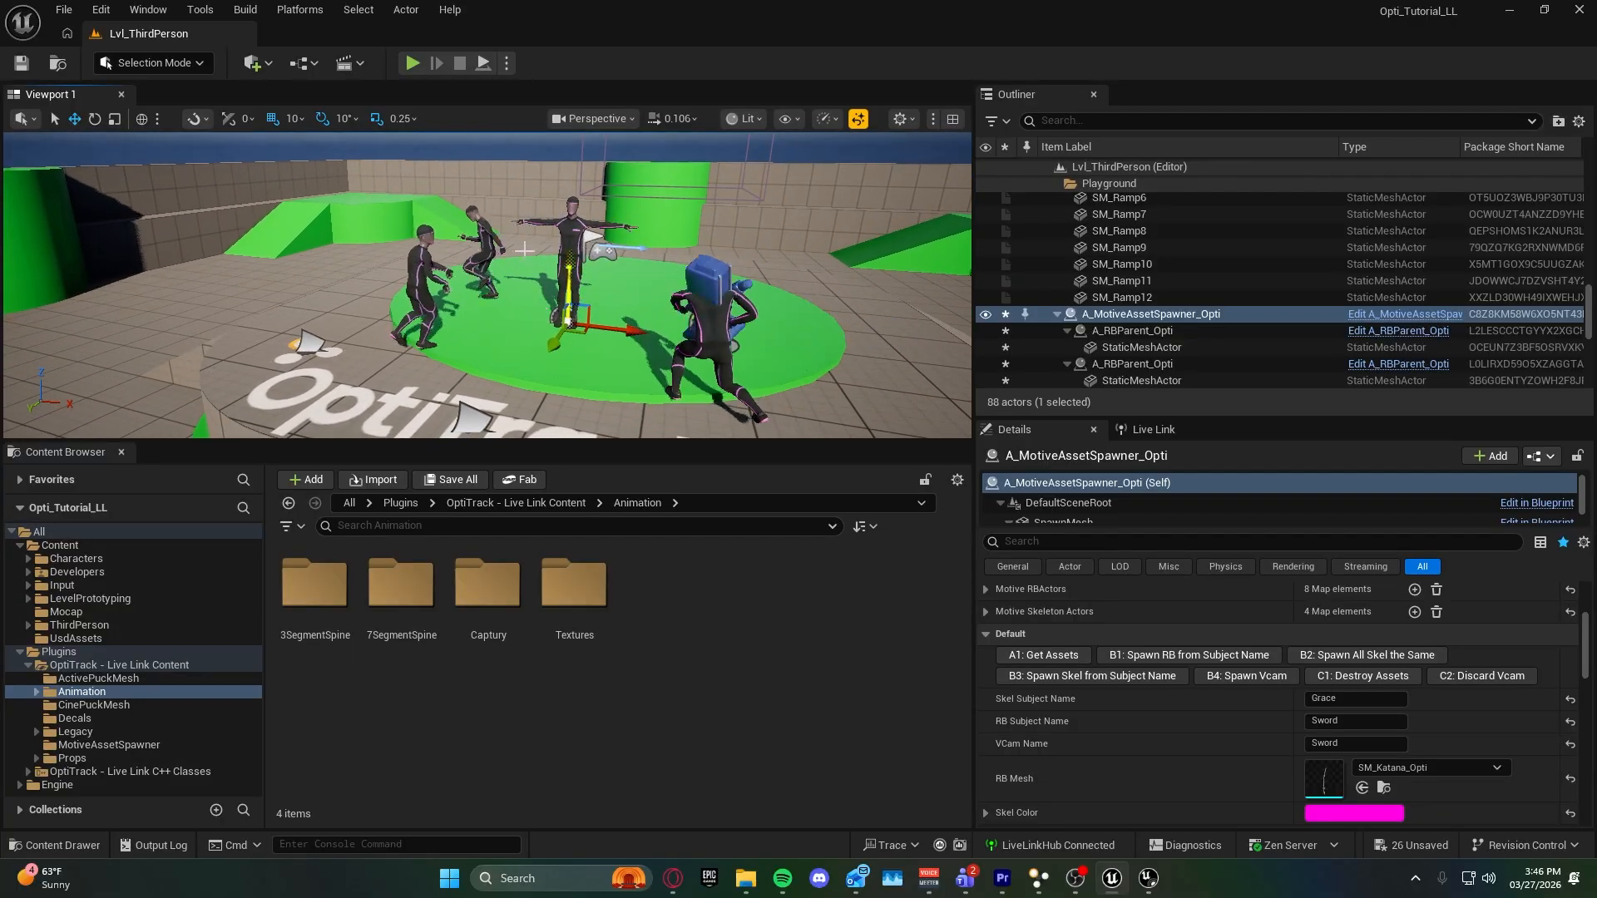
right_click_drag(500, 262, 505, 277)
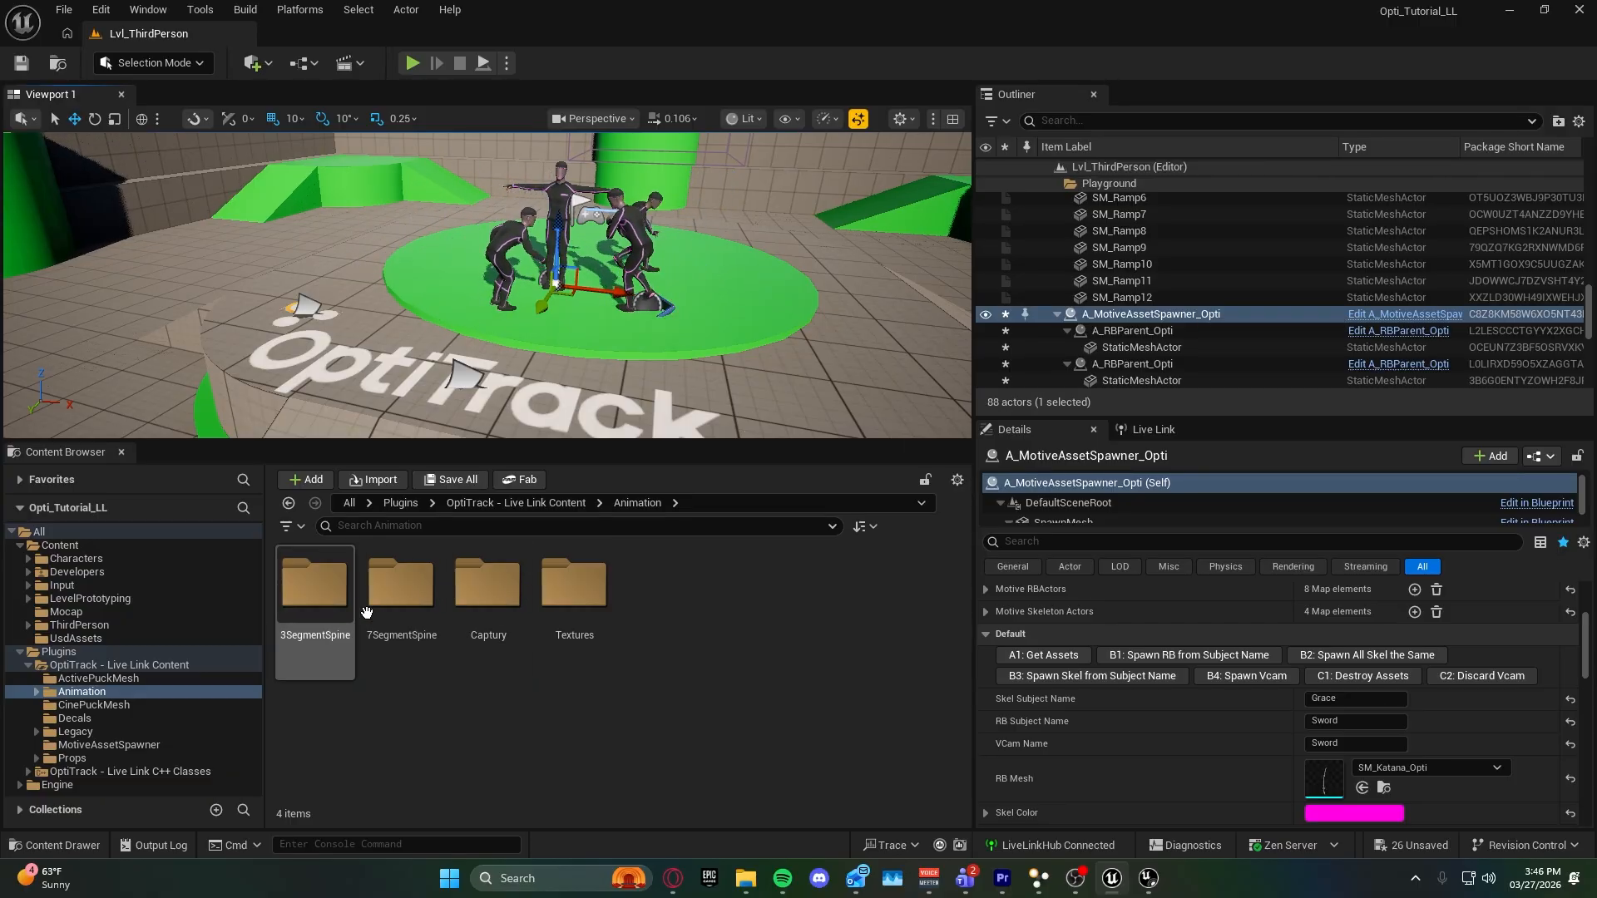
double_click(314, 584)
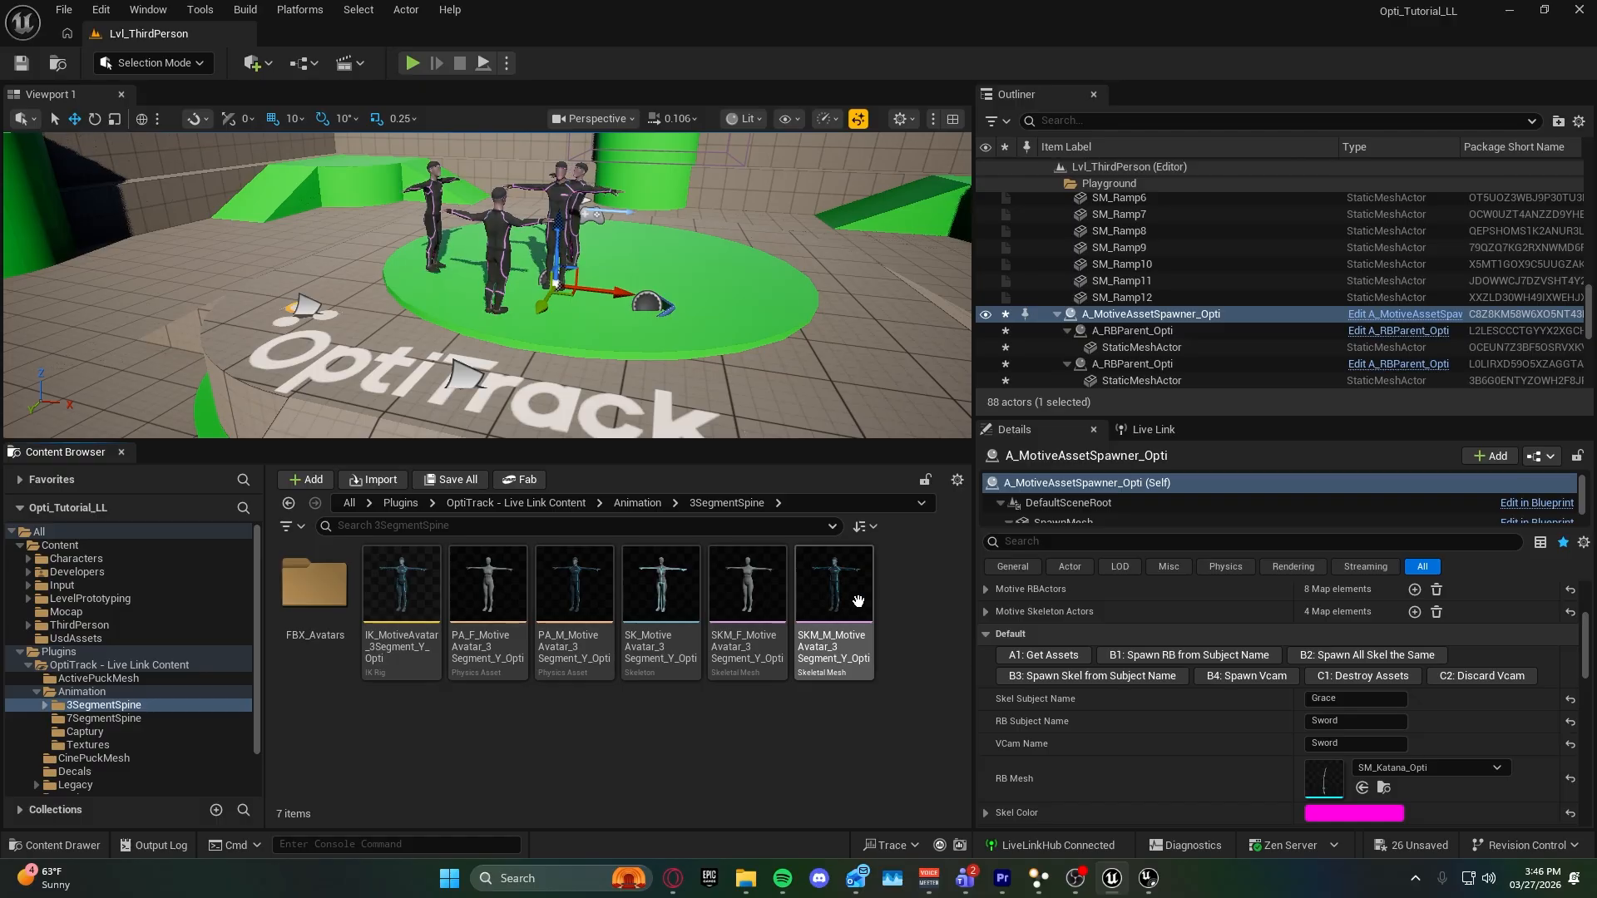
mouse_move(858, 597)
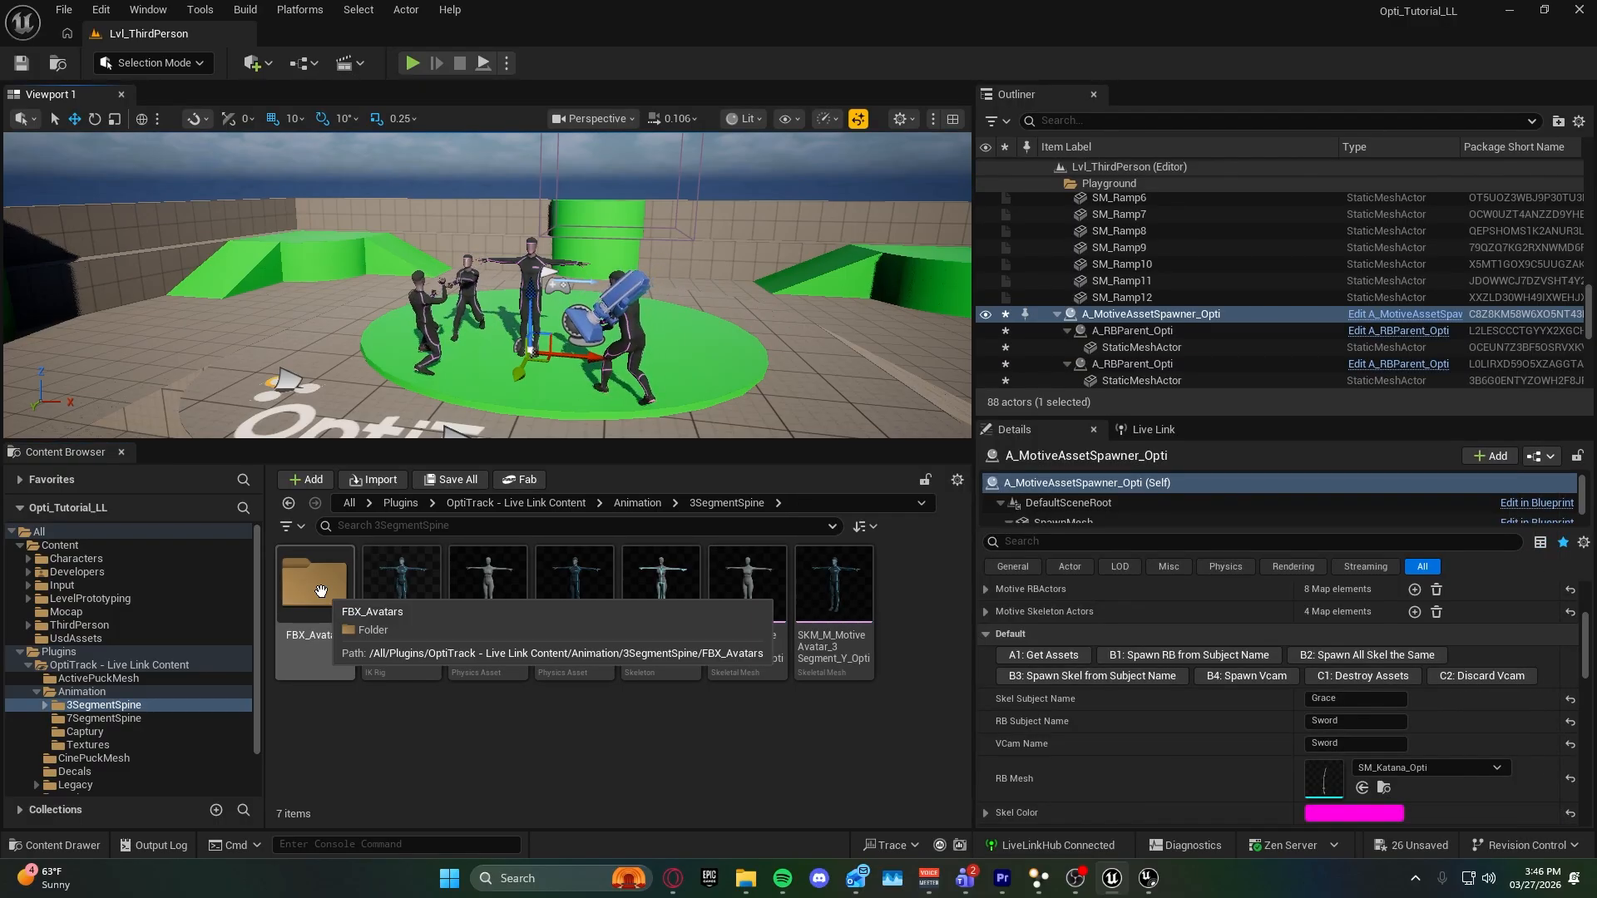
double_click(315, 584)
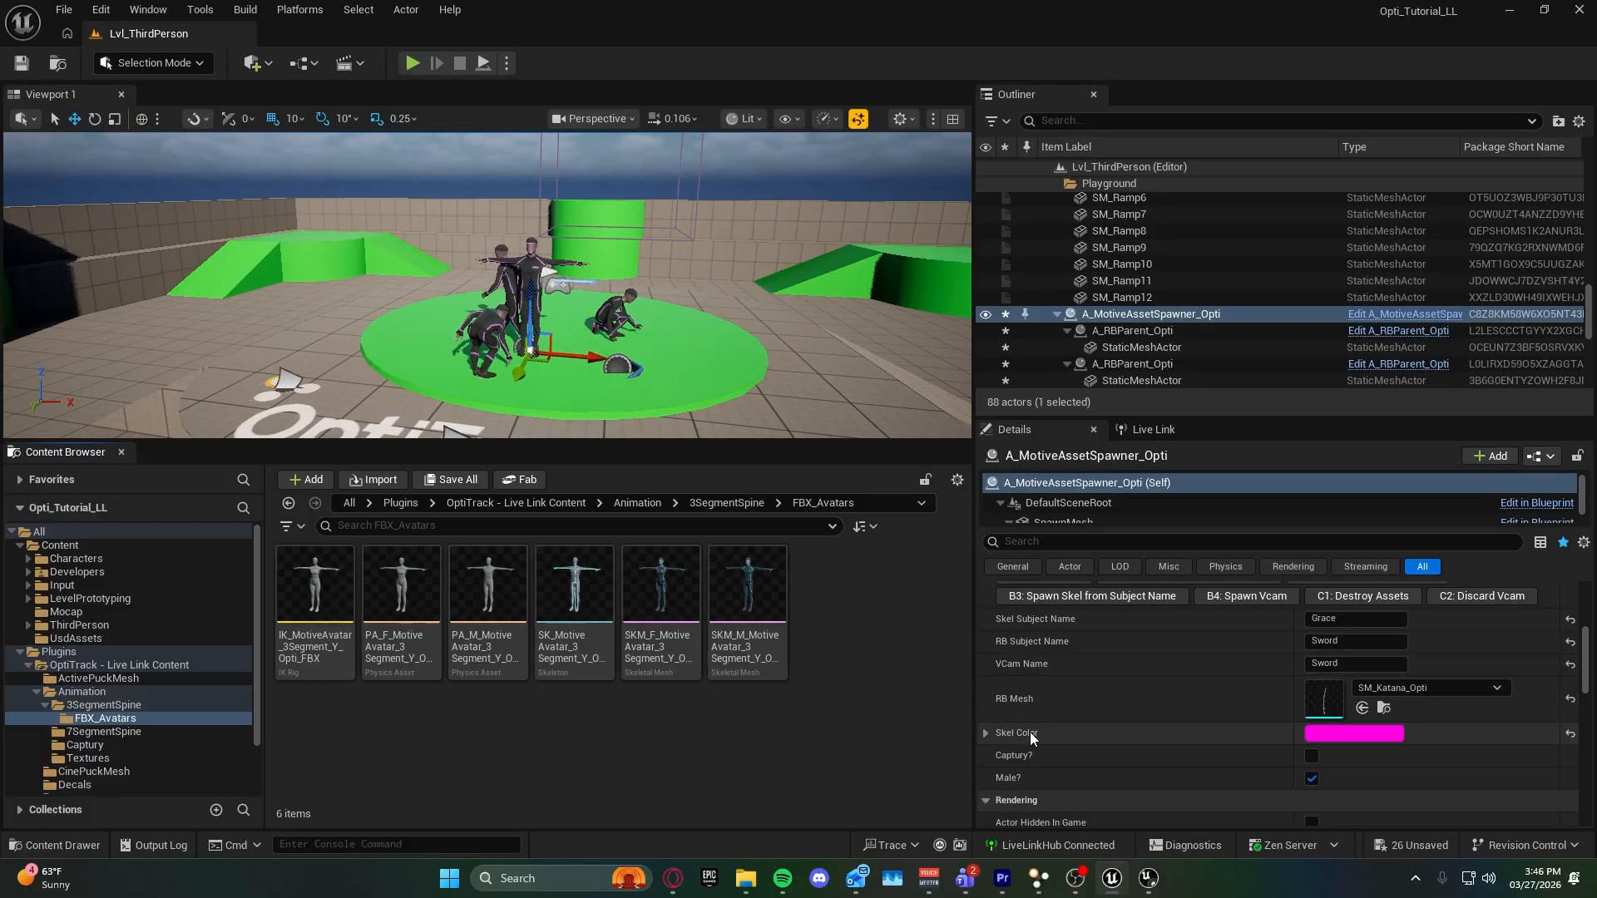
Examine the animation blueprint and the skeletal meshes in the 7SegmentSpine folder.
scroll(1030, 732, "up", 1)
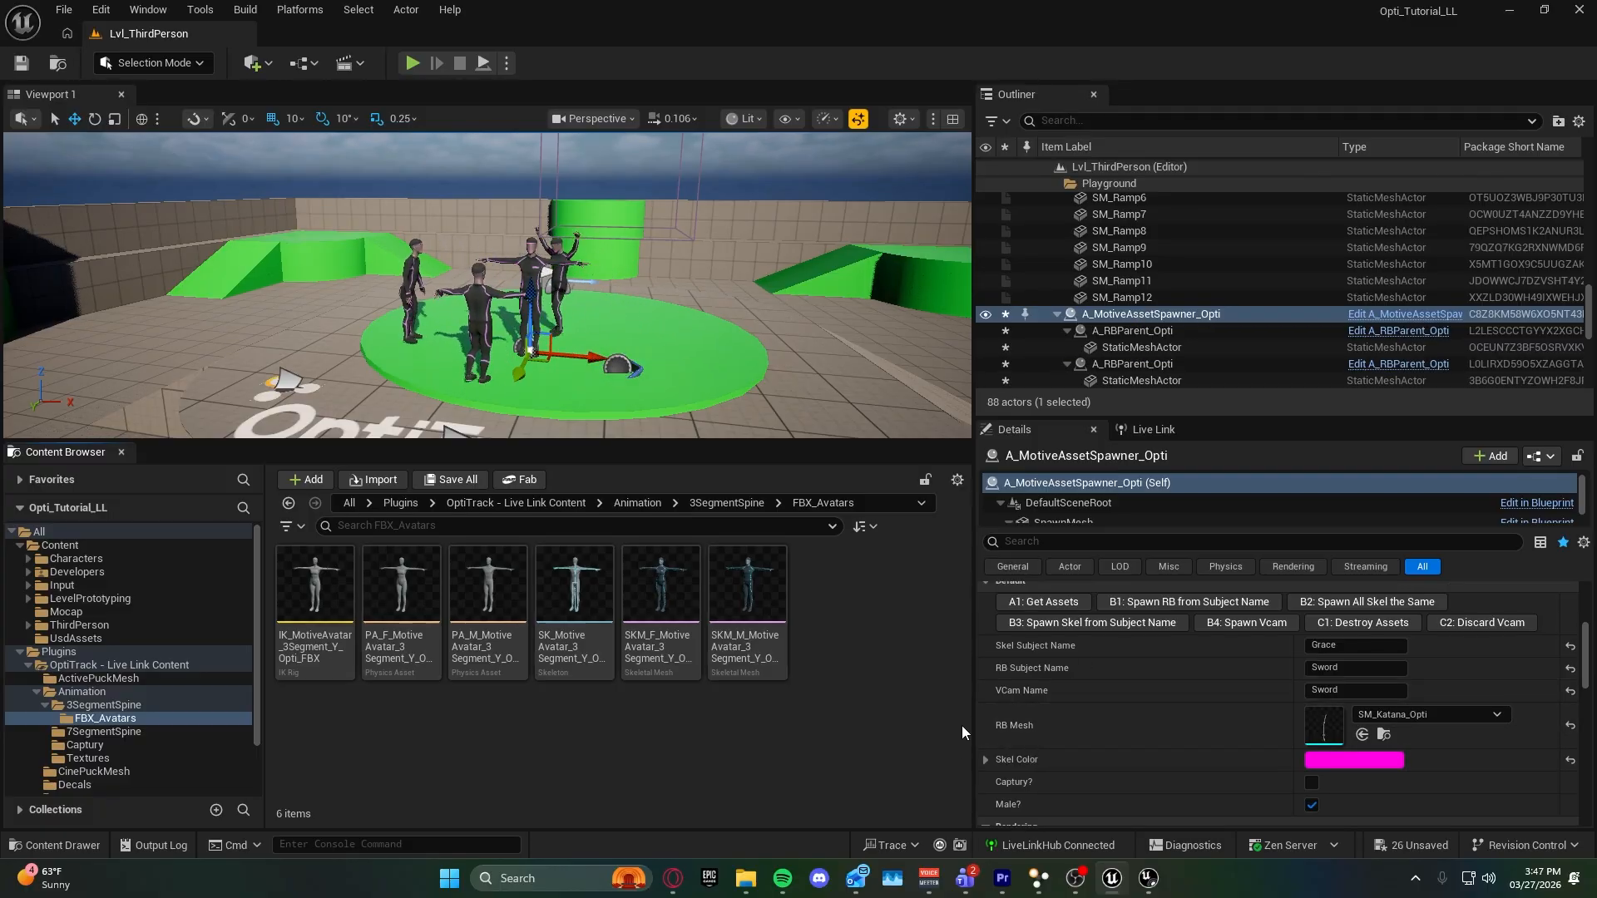
left_click(104, 731)
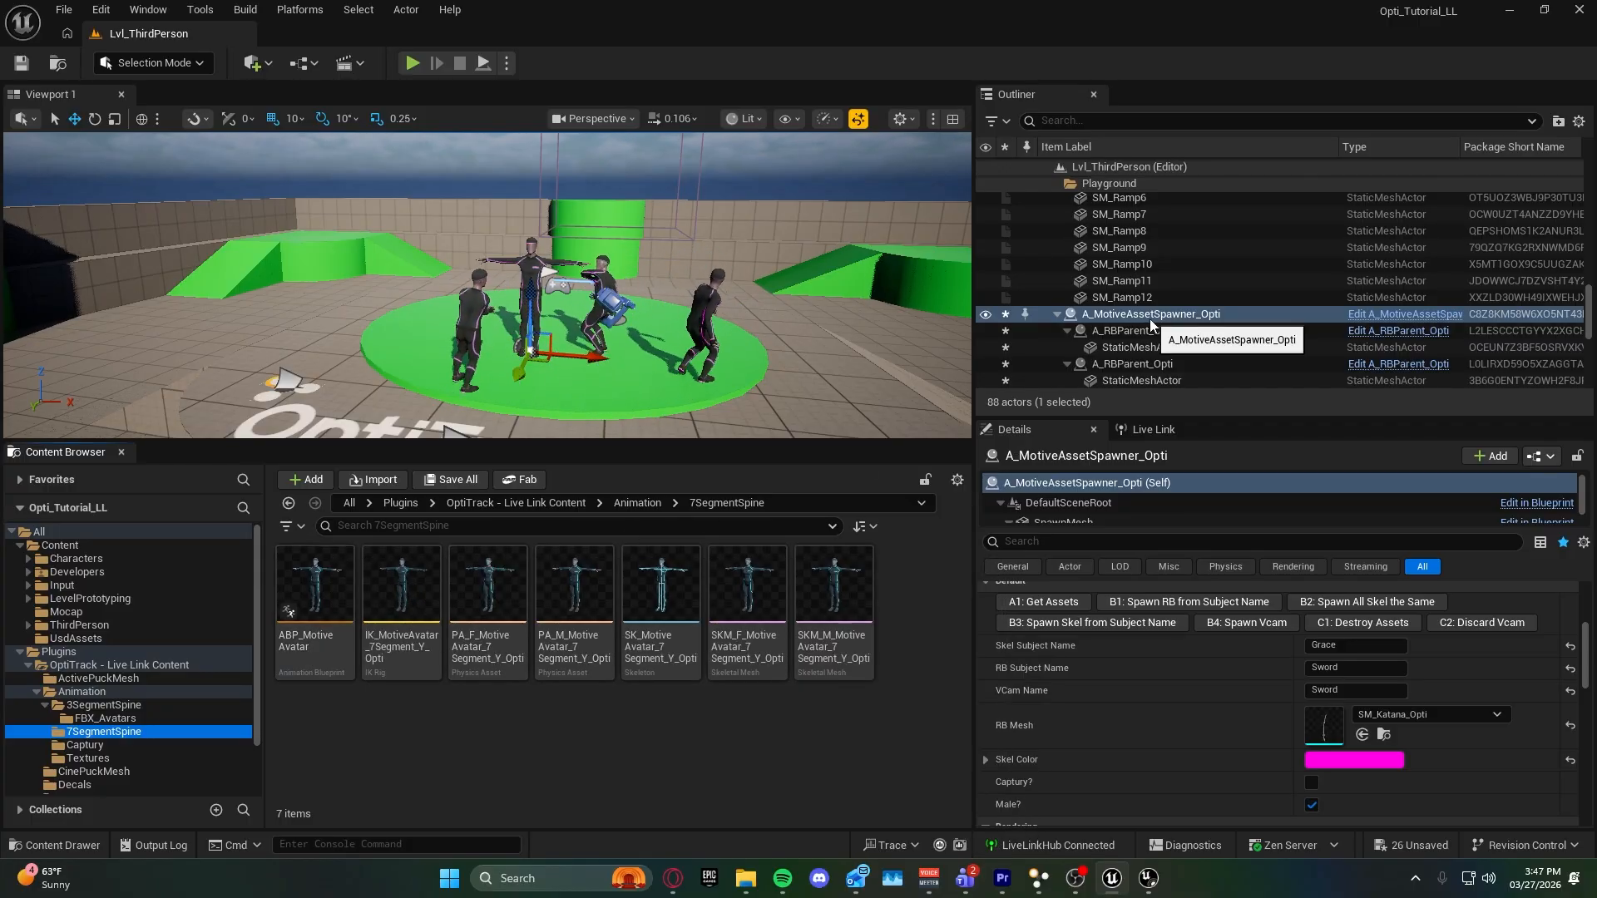
mouse_move(320, 666)
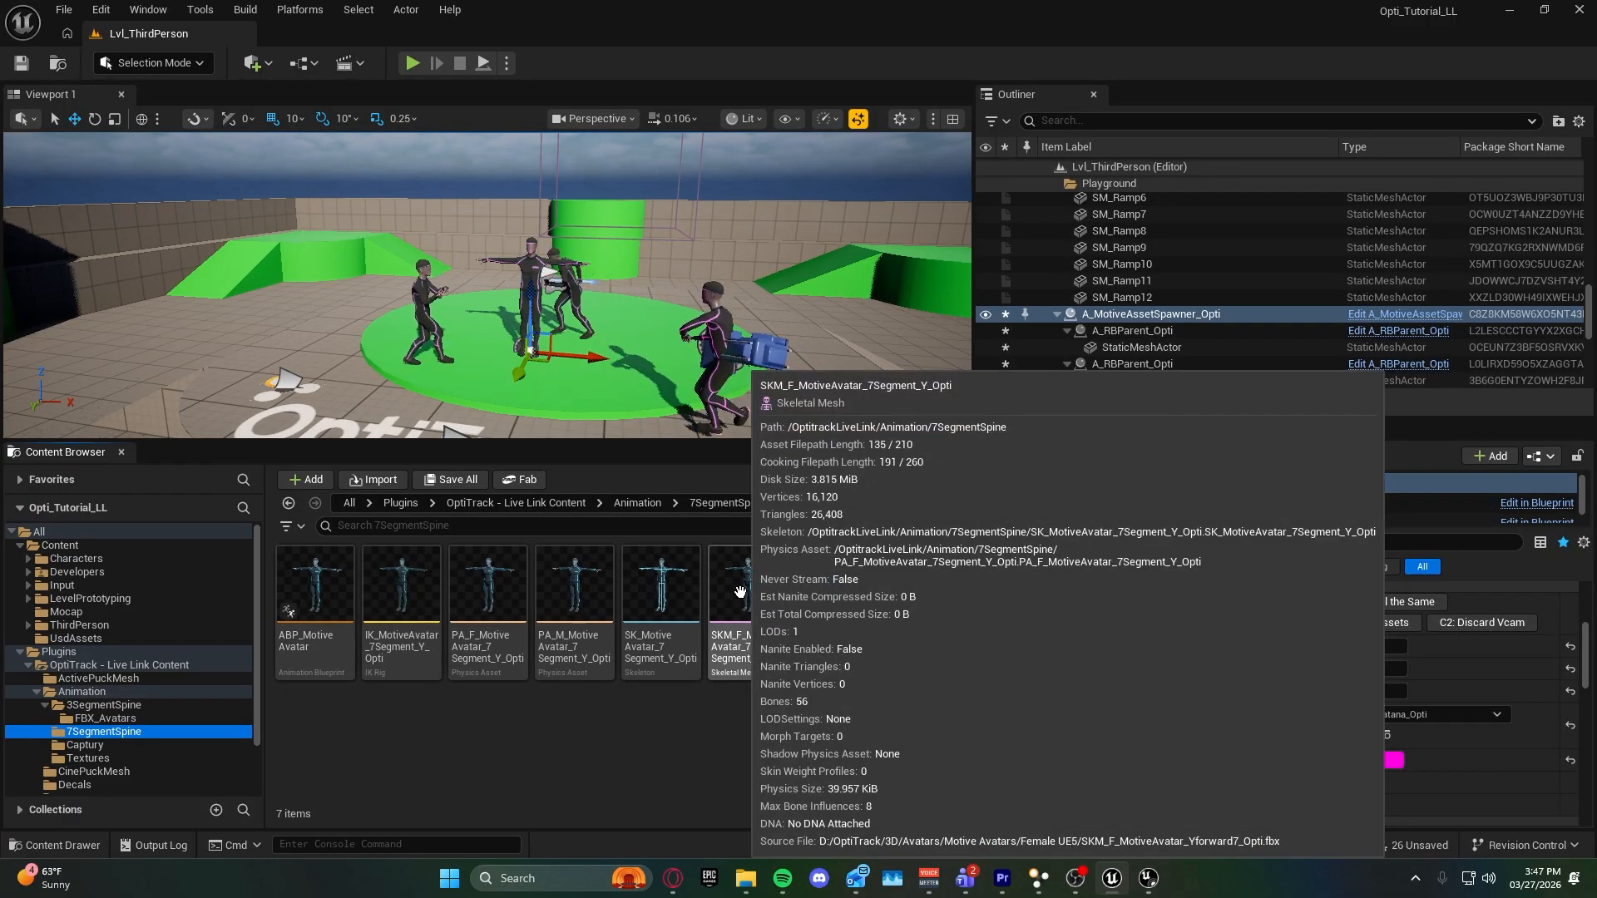
Open the IK_MotiveAvatar_7Segment_Y_Opti IK rig from the 7SegmentSpine folder and dock its editor beside the level tab.
left_click(101, 704)
mouse_move(391, 634)
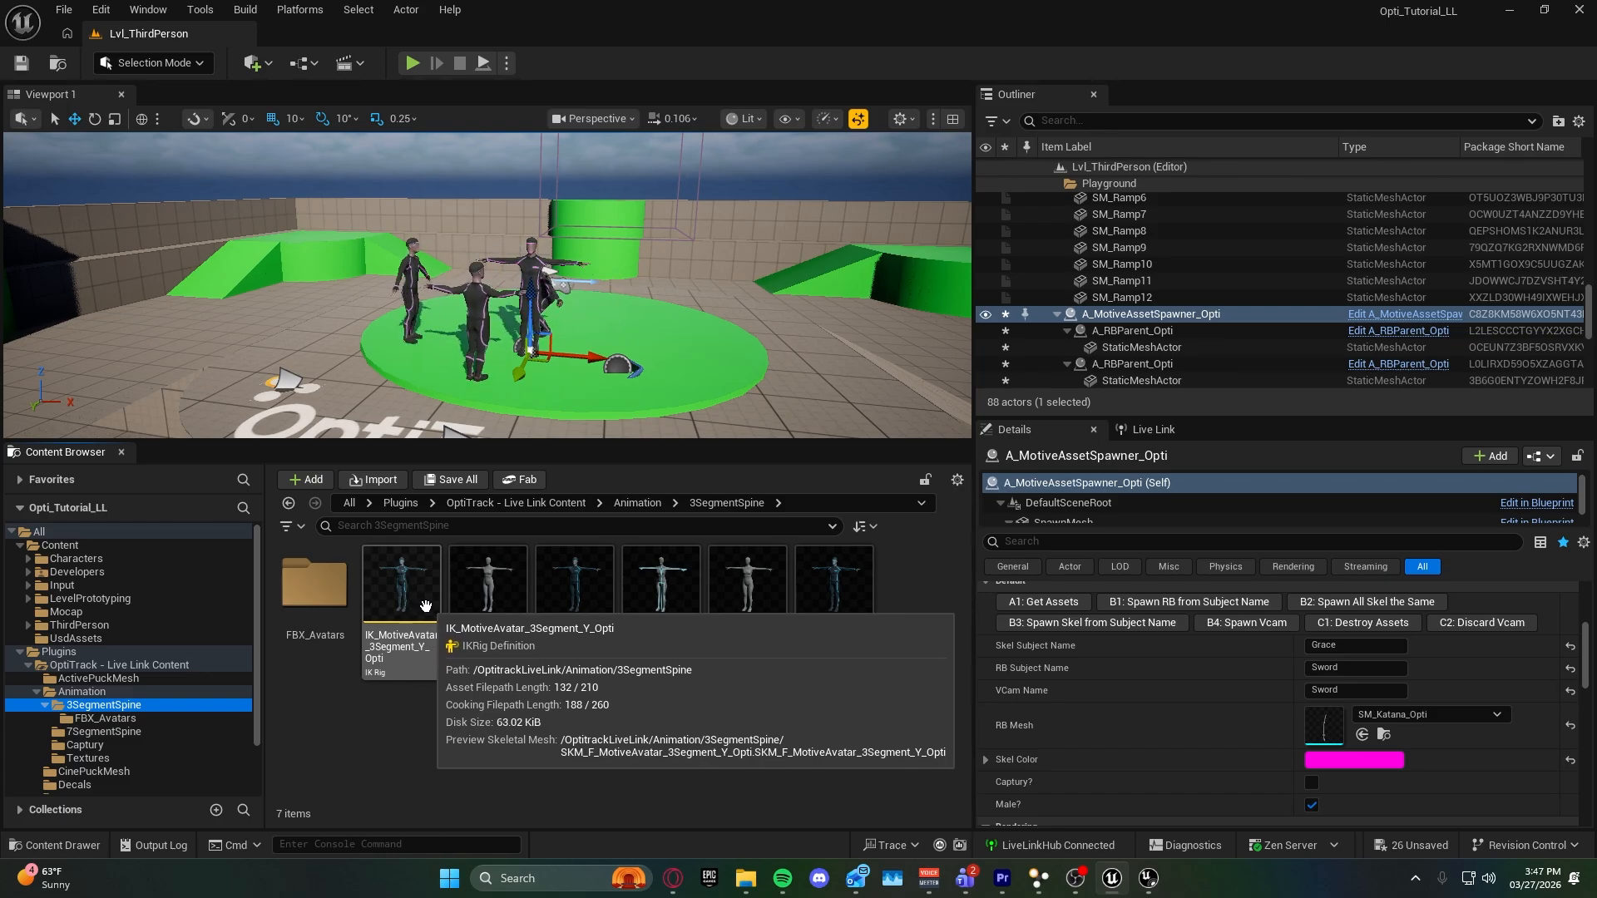
left_click(137, 731)
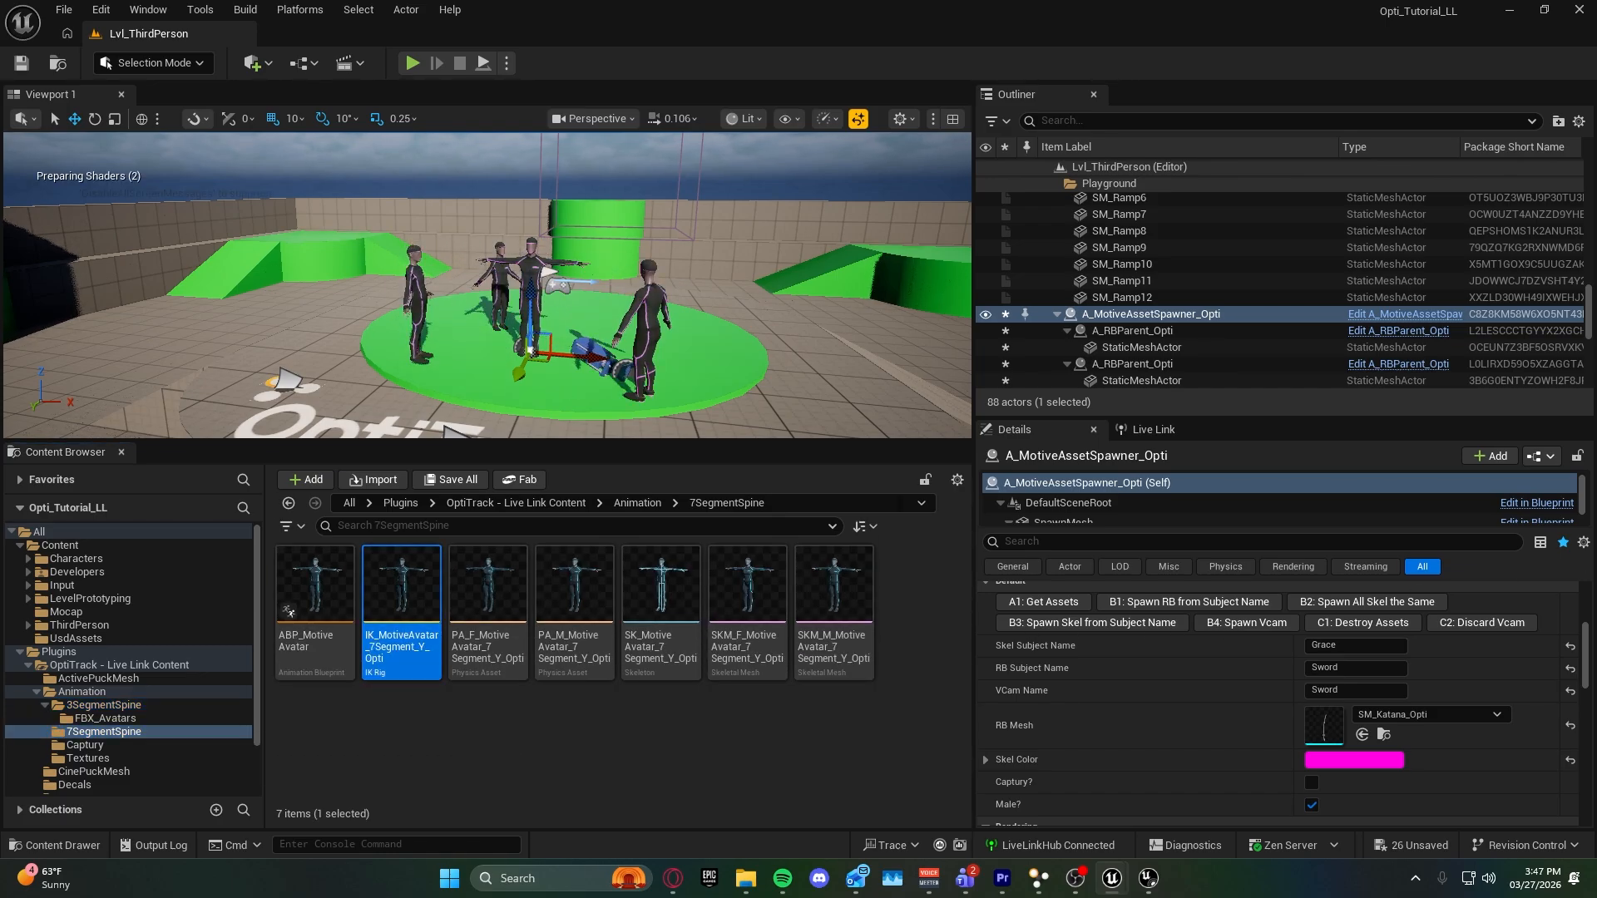
left_click_drag(1085, 176, 384, 36)
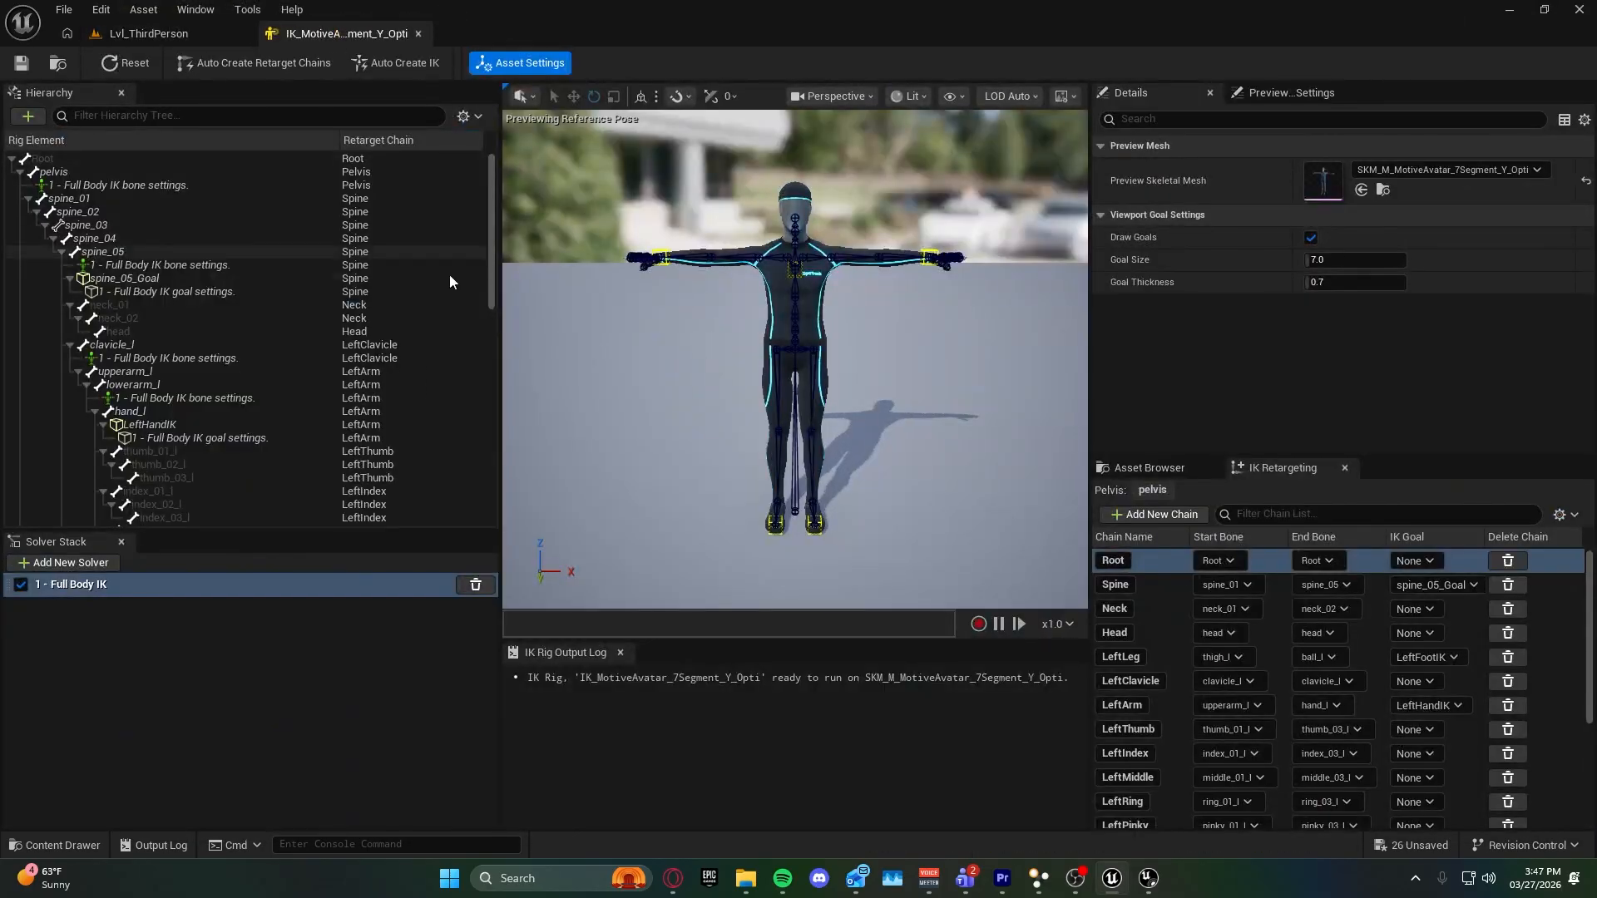
Move the IK rig's RightHandIK and LeftHandIK goals inward toward the body, the left one to about 38 in X.
right_click_drag(649, 267, 732, 283)
right_click_drag(620, 326, 605, 422)
left_click(617, 371)
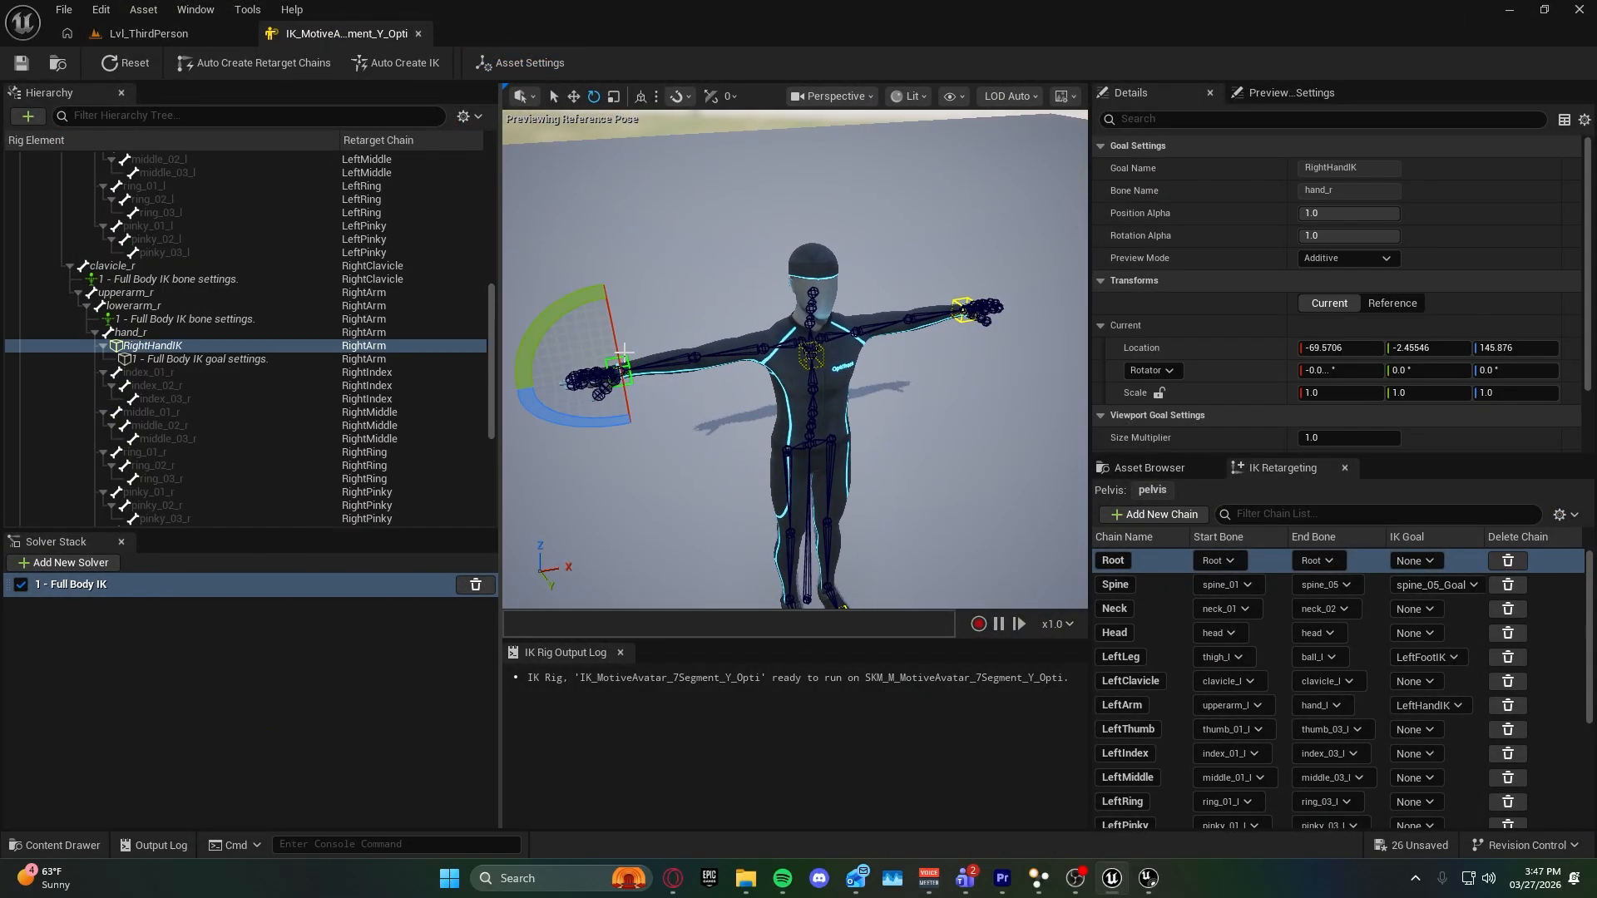
key("w")
left_click_drag(651, 360, 705, 360)
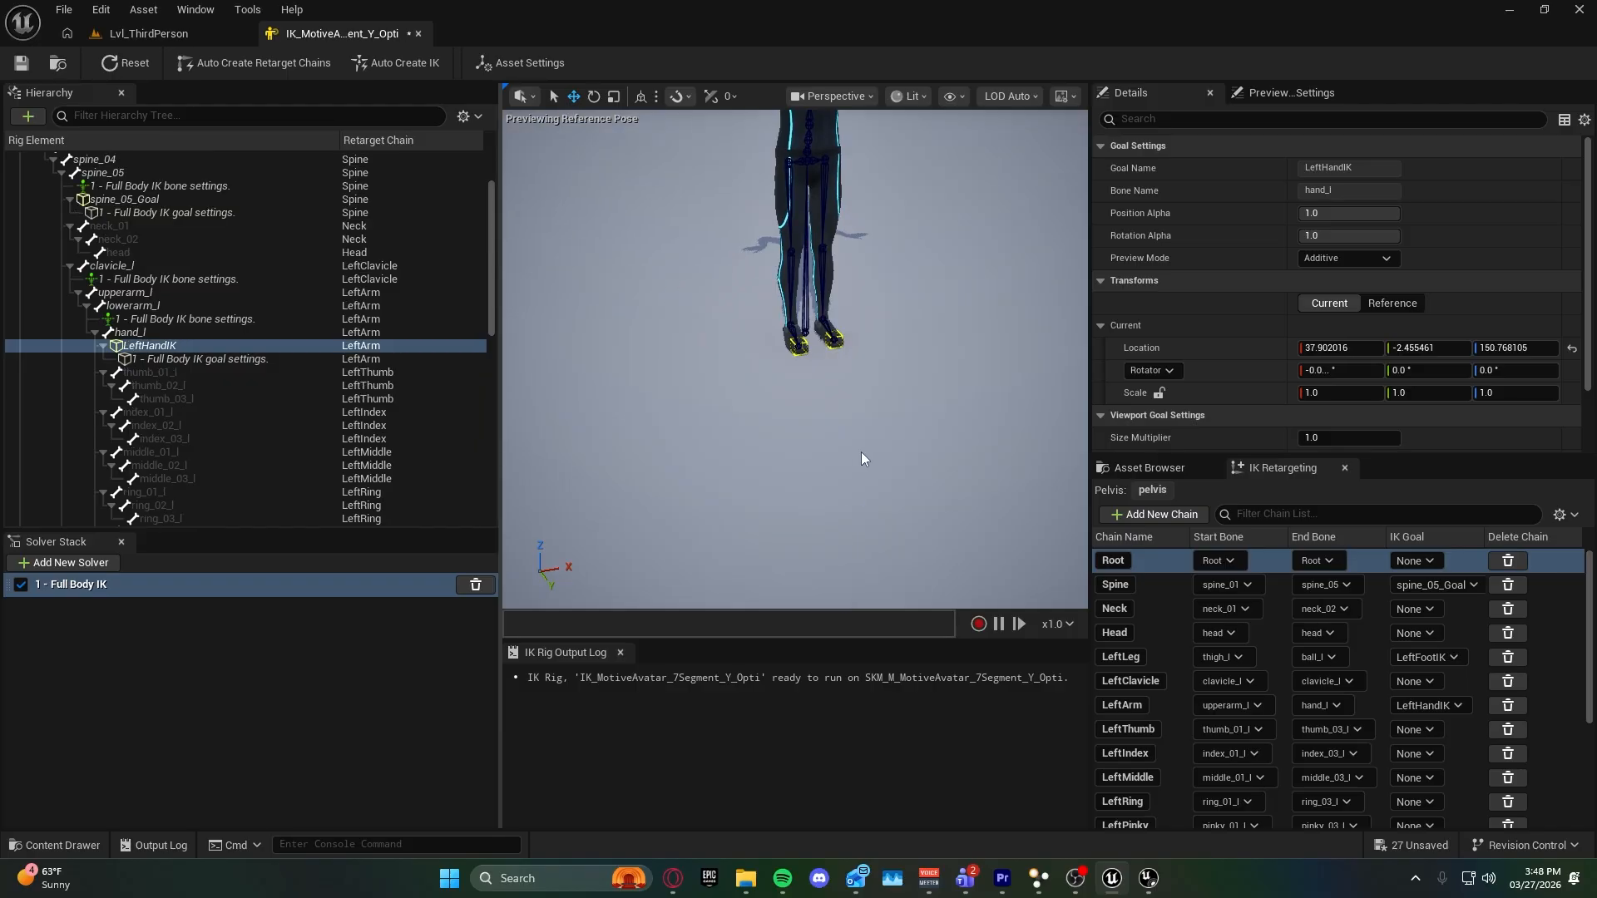
Raise the IK rig's RightFootIK and LeftFootIK goals to bend the legs, the left one to about 54 in Z.
right_click_drag(863, 457, 847, 502)
left_click(785, 543)
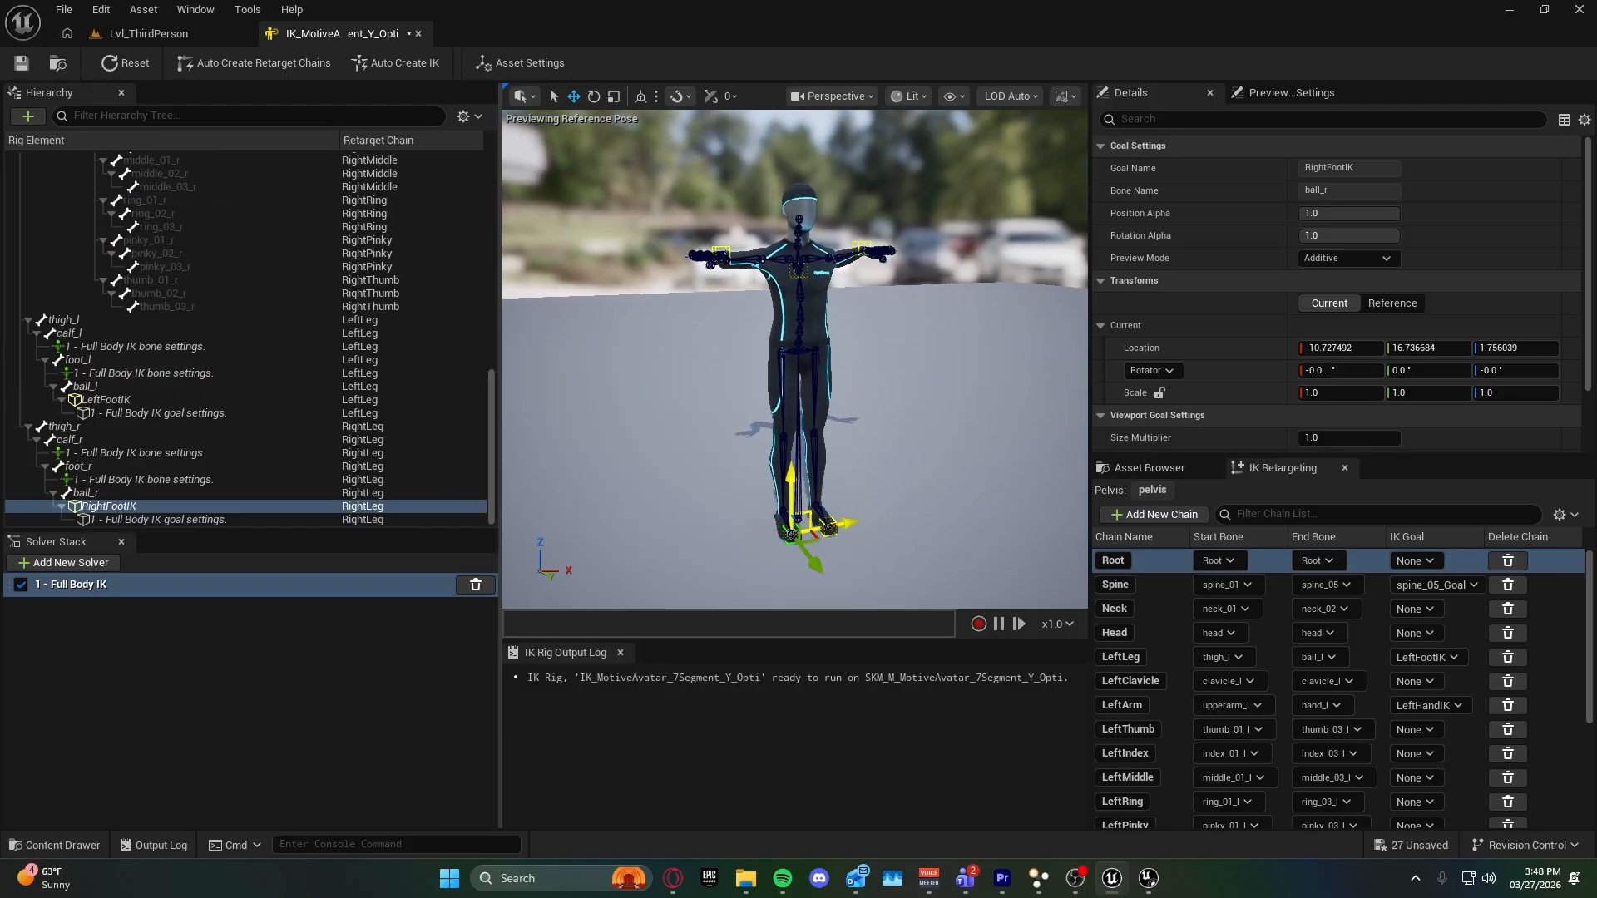
left_click_drag(790, 499, 748, 453)
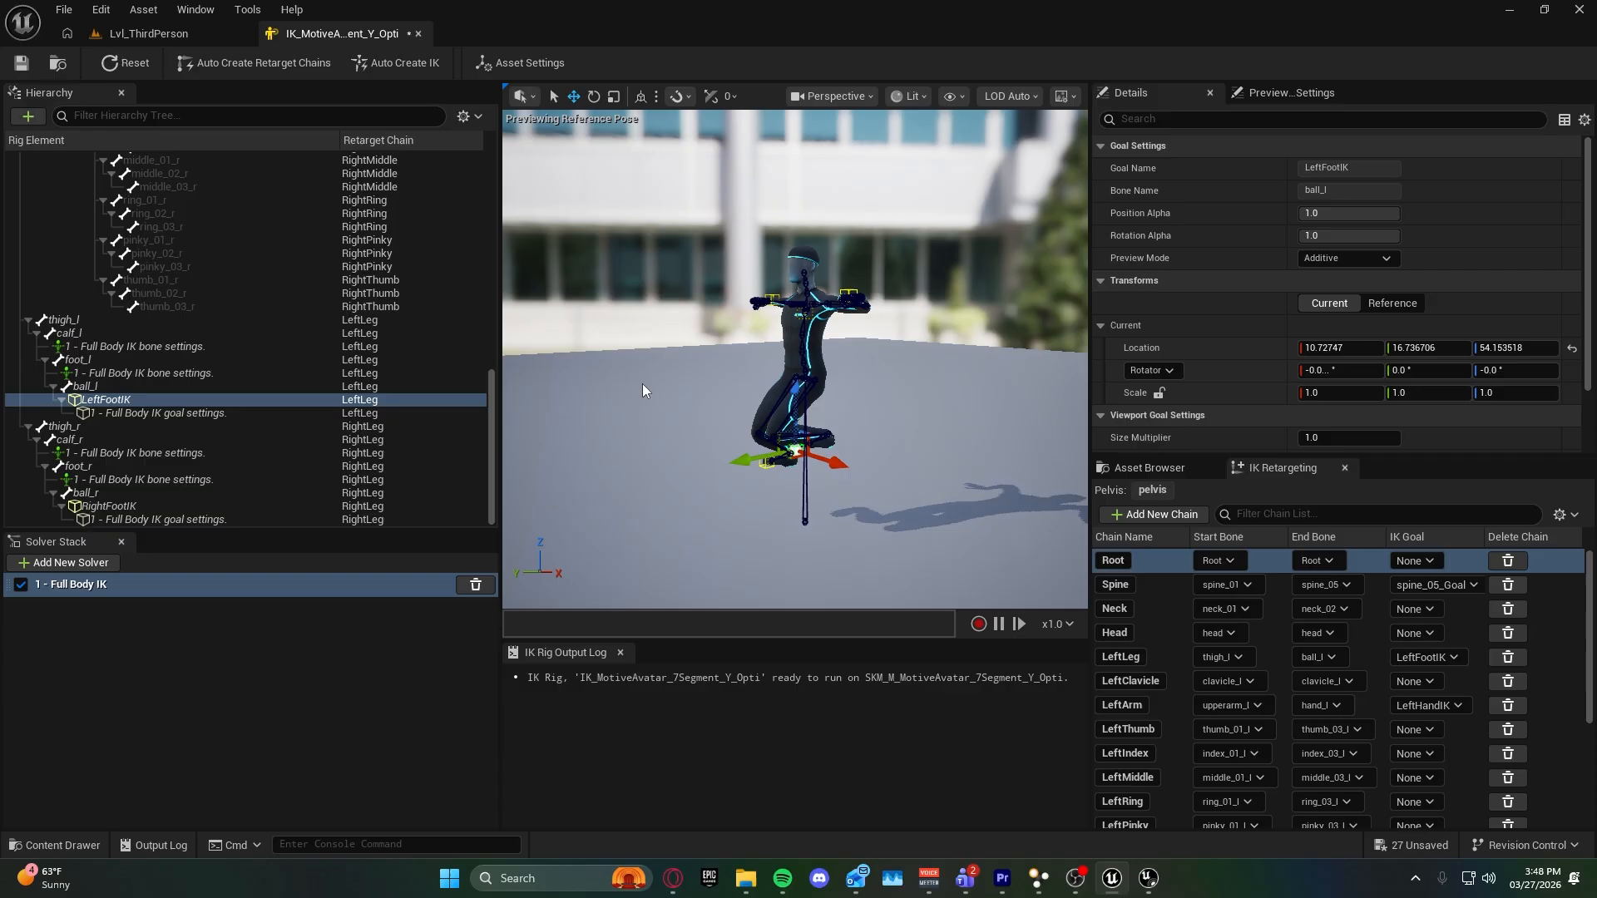